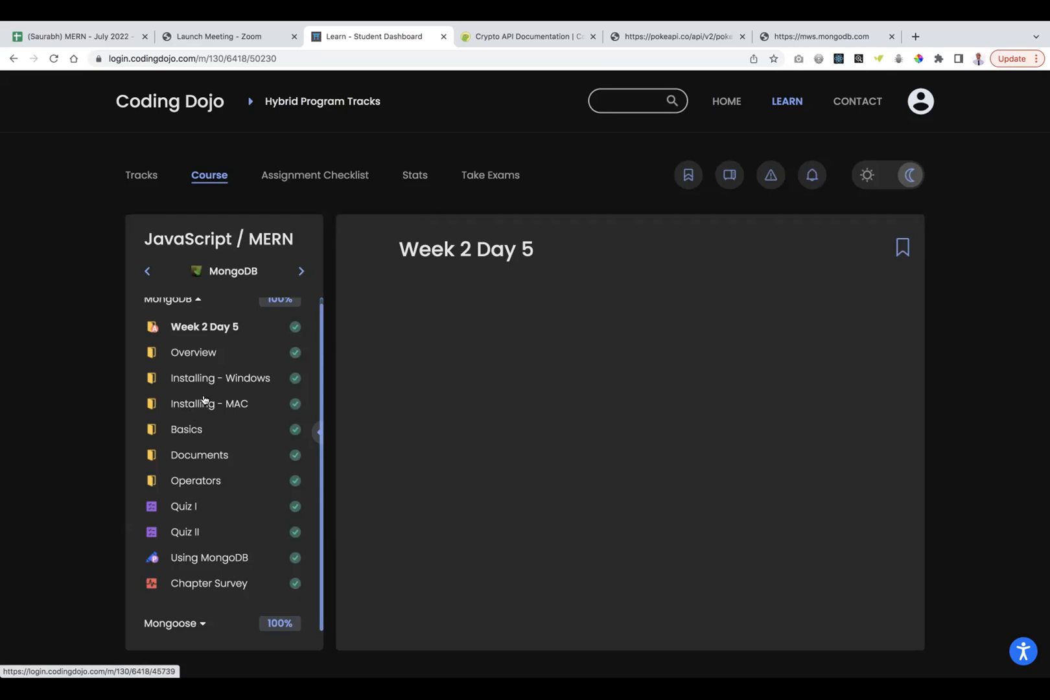
Glance at the Installing - Windows lesson, then read the Installing - MAC lesson's Homebrew commands.
left_click(207, 378)
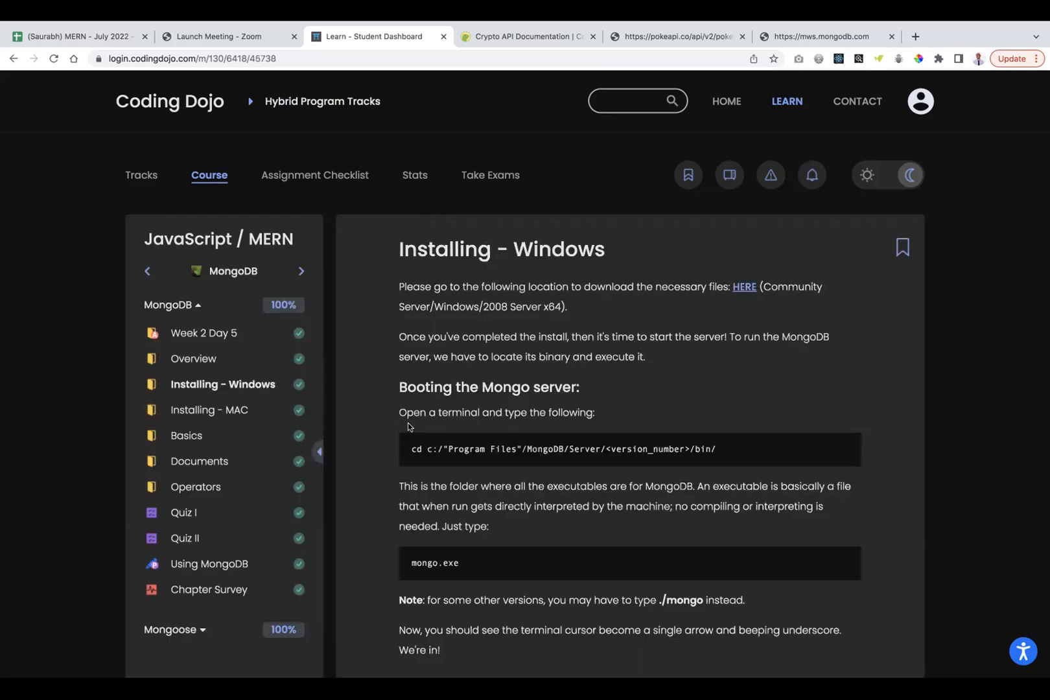
scroll(411, 425, "down", 3)
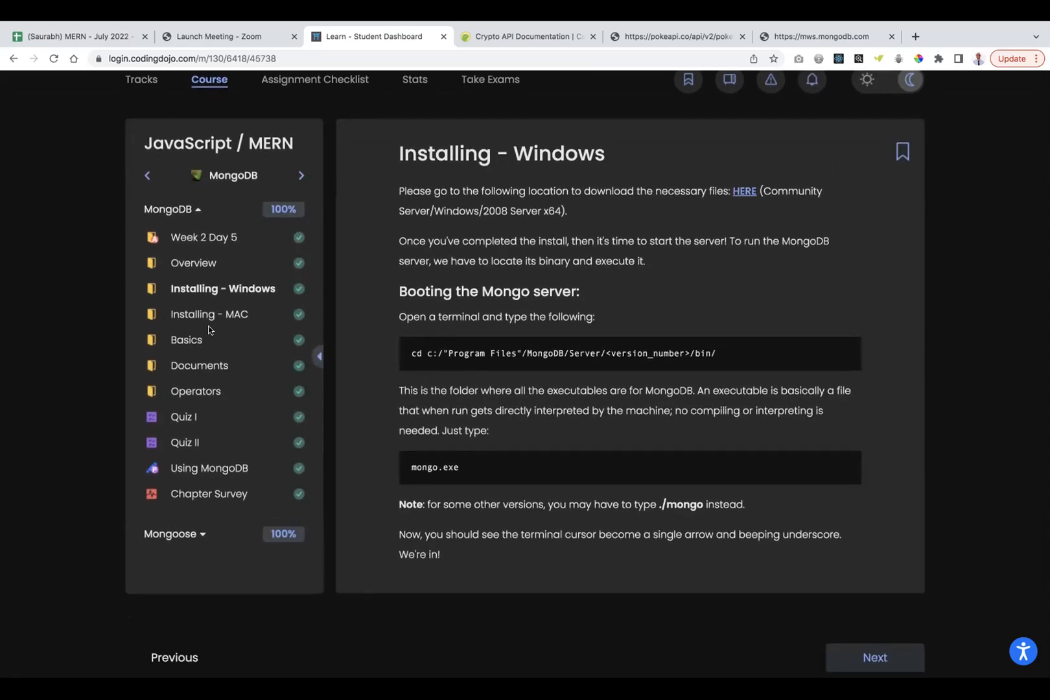
left_click(223, 314)
scroll(394, 355, "down", 5)
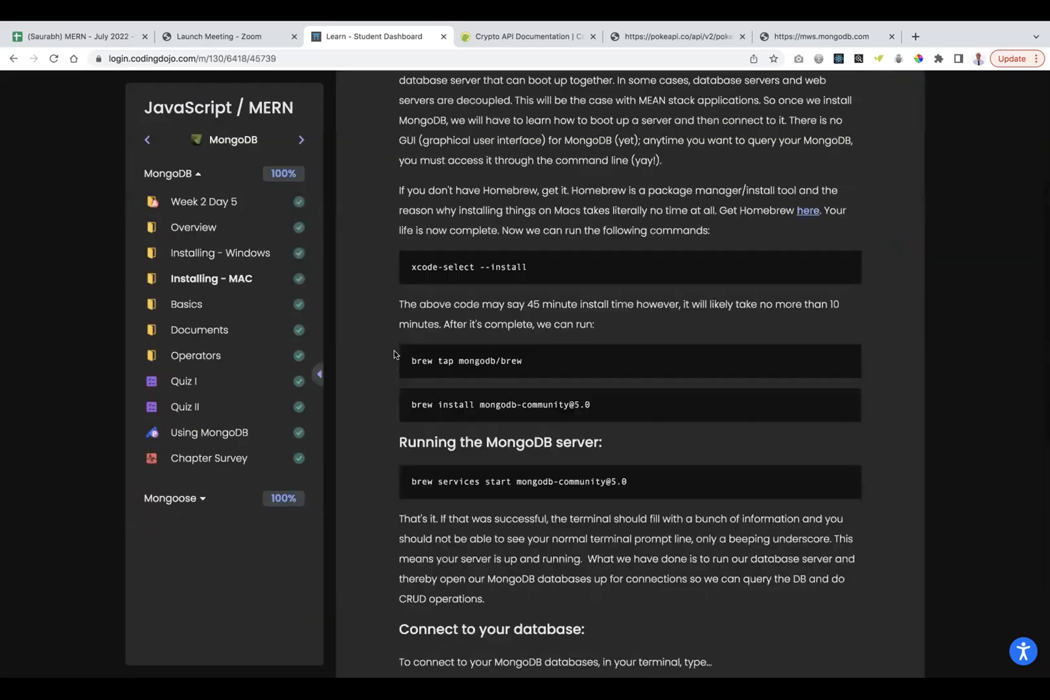
scroll(393, 354, "up", 3)
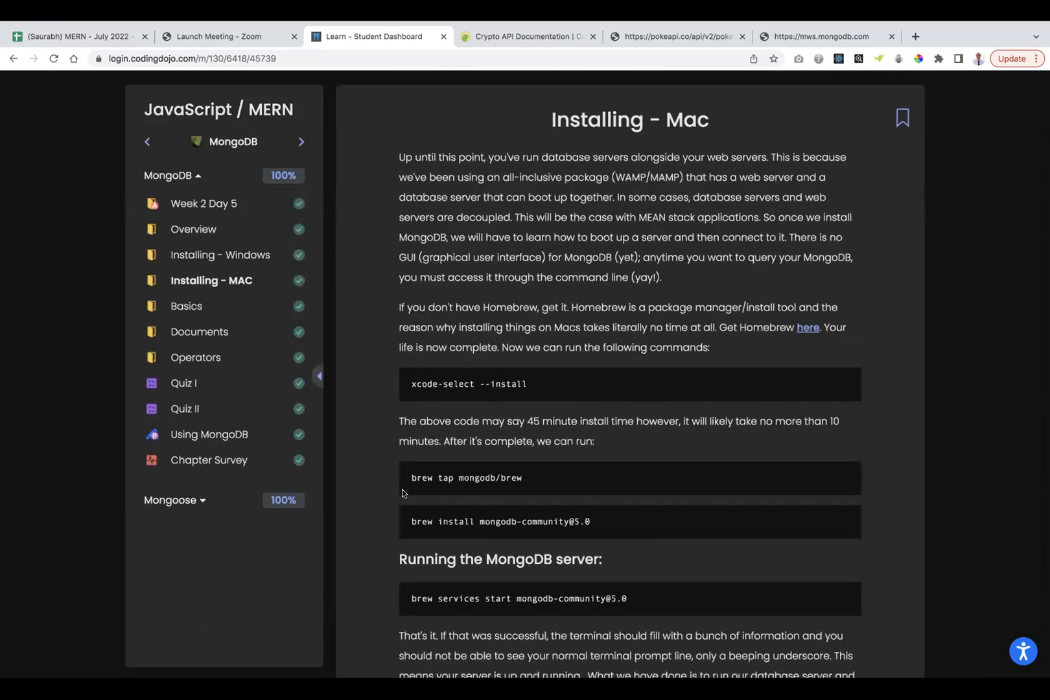
scroll(380, 373, "up", 3)
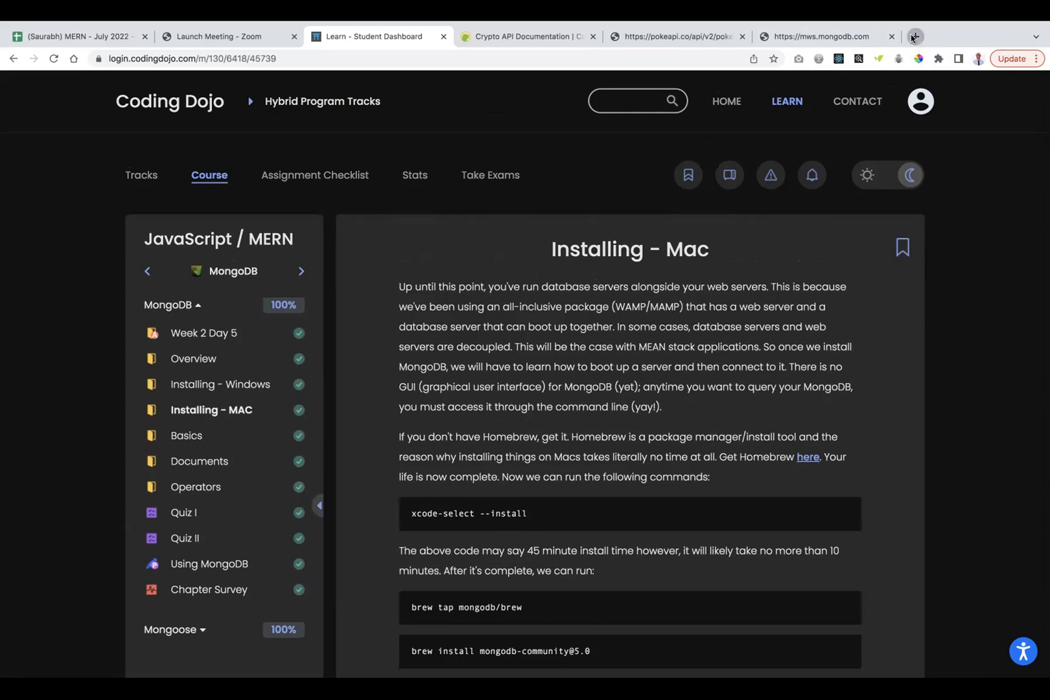
left_click(913, 36)
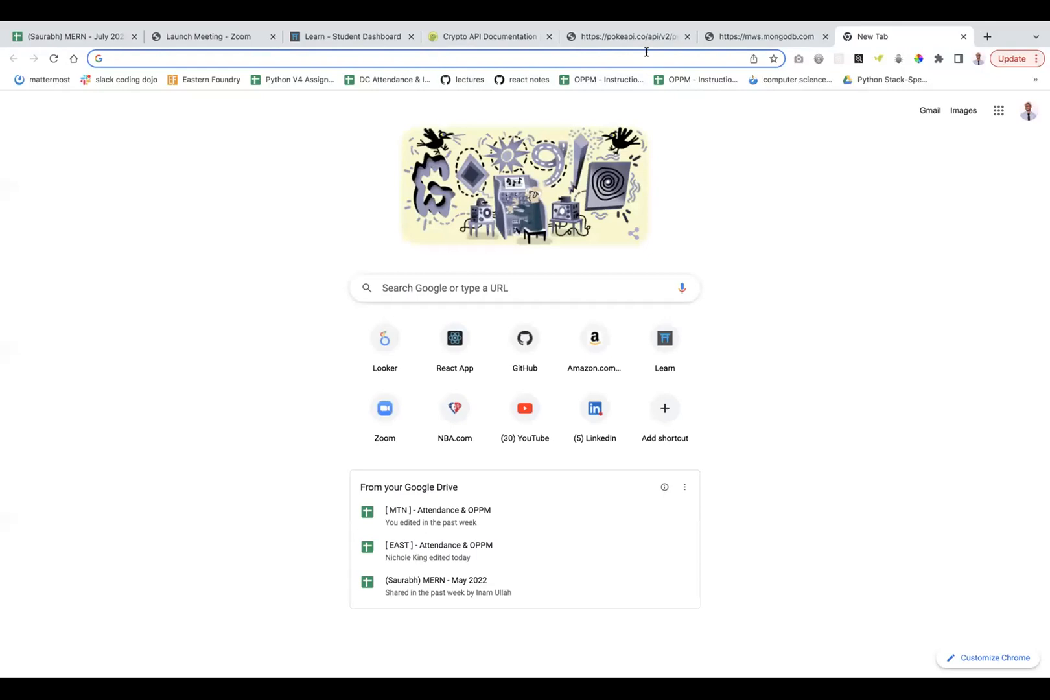
Search Google for 'mongodb cloud' and open the MongoDB Cloud Services result.
type("mongodb cl")
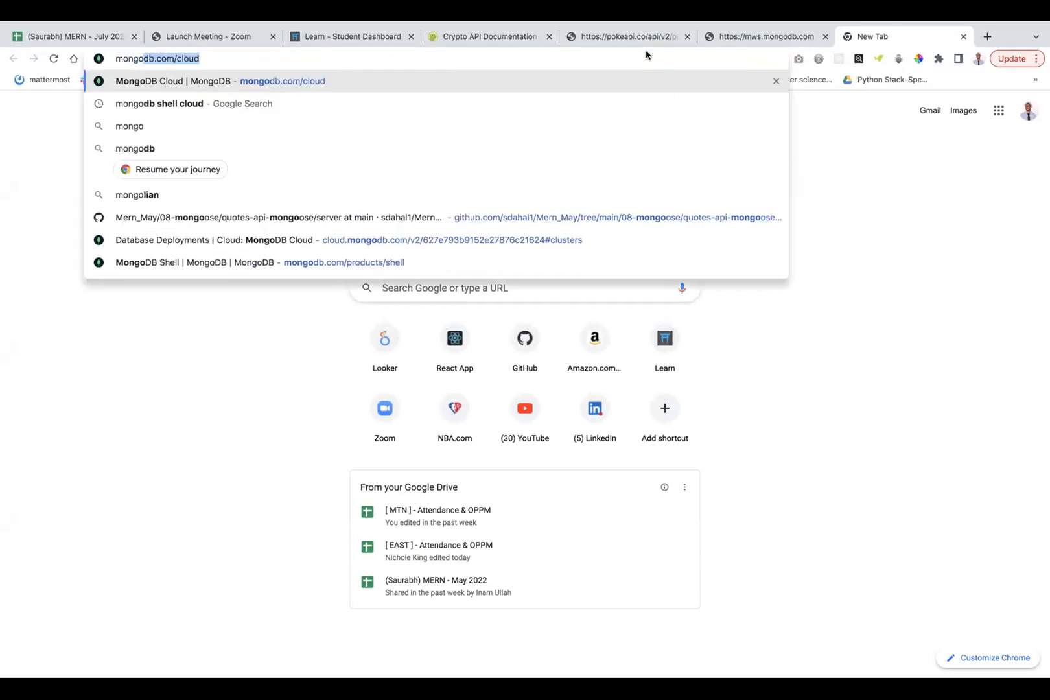
type("oud")
key("Return")
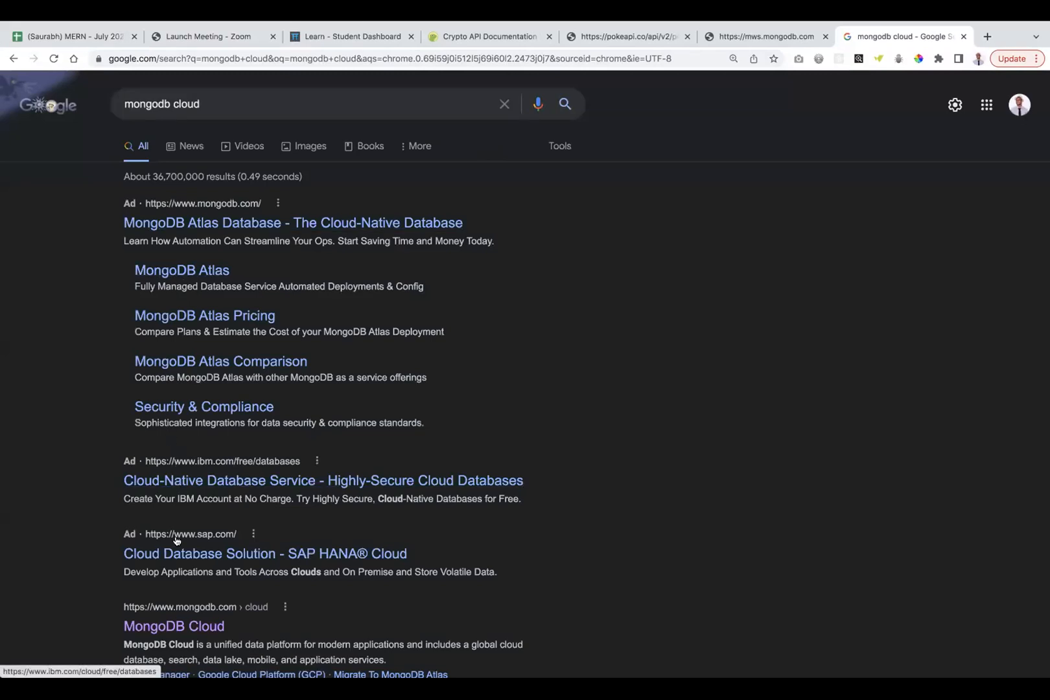
scroll(170, 532, "down", 3)
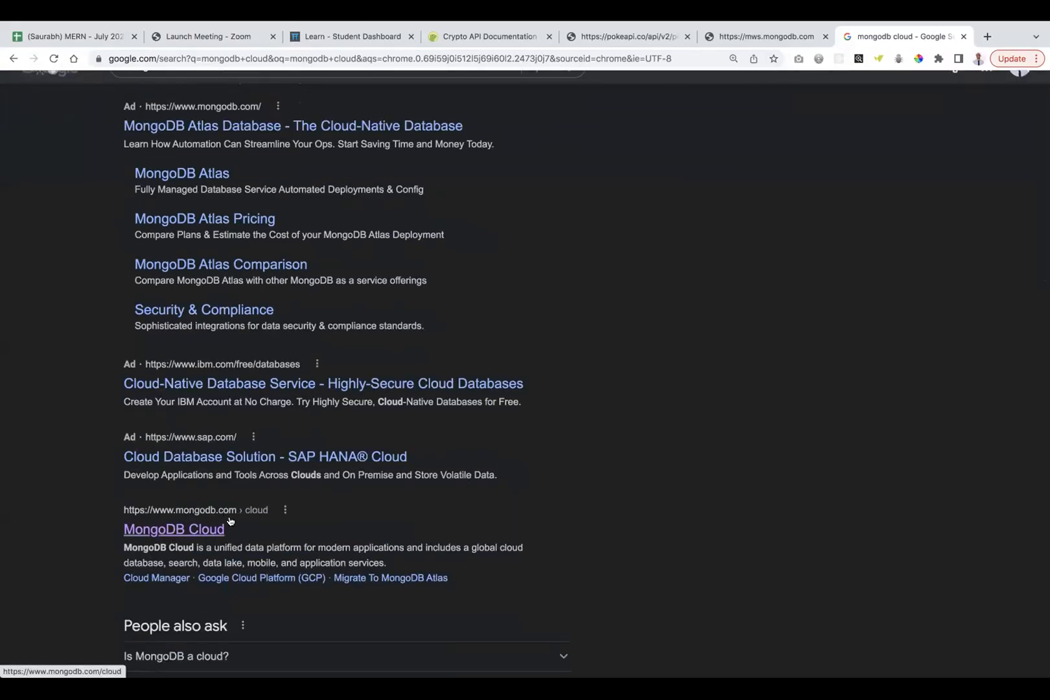
left_click(192, 530)
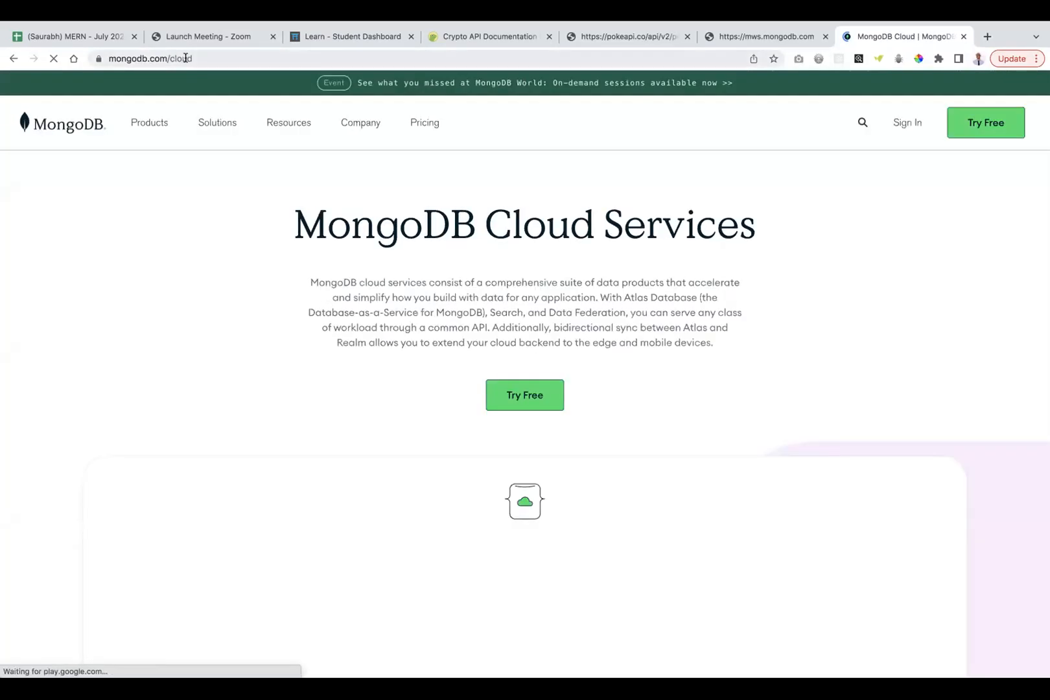
Go from the mongodb.com/cloud page to the 'Log in to your account' page via Sign In.
left_click(186, 58)
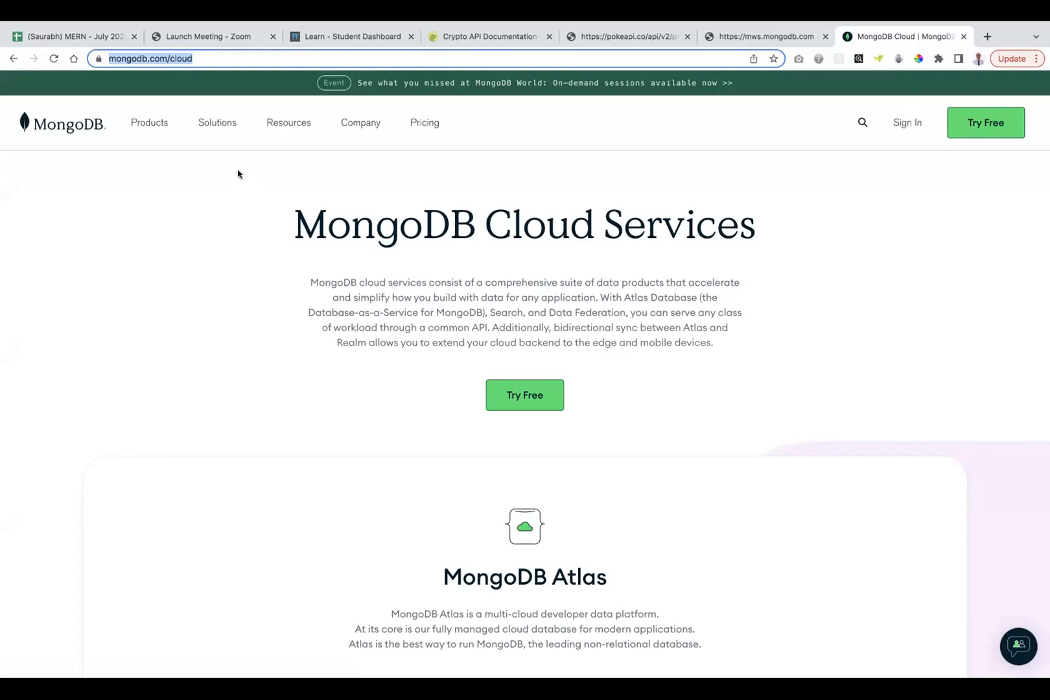
left_click(219, 197)
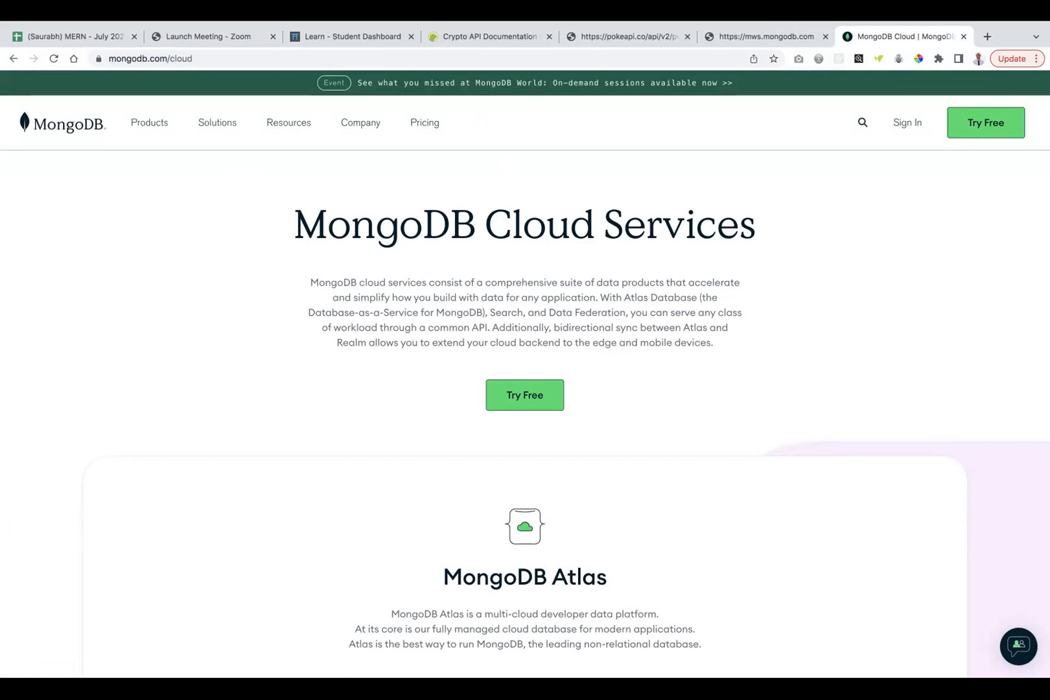
left_click(904, 124)
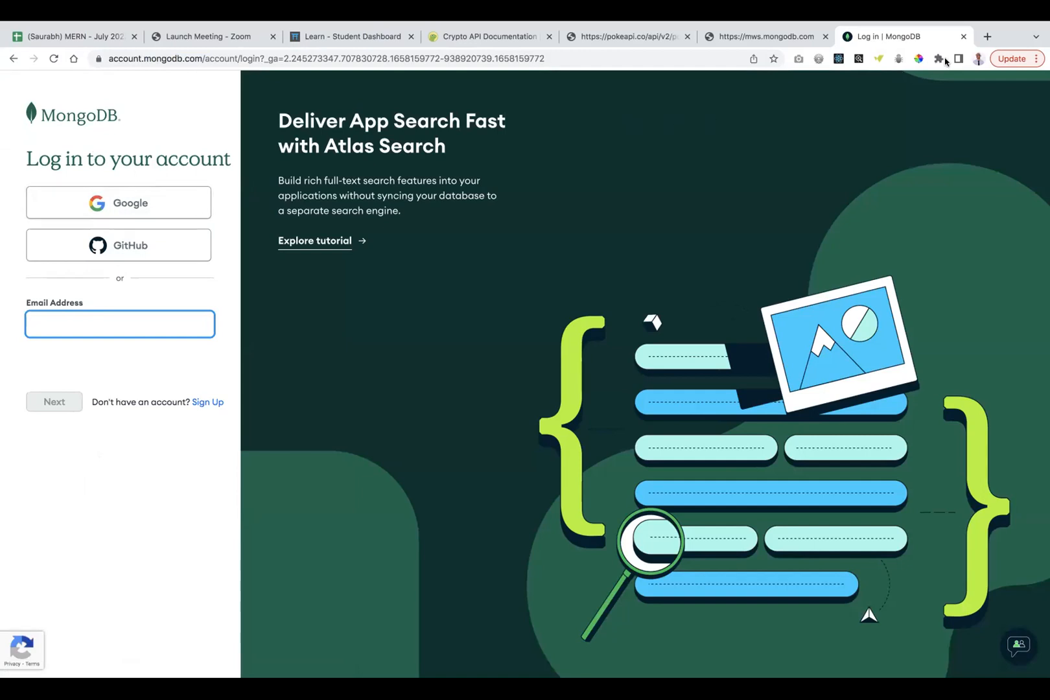
Check the active Chrome profile, then sign in to MongoDB Atlas with the Google account.
left_click(977, 60)
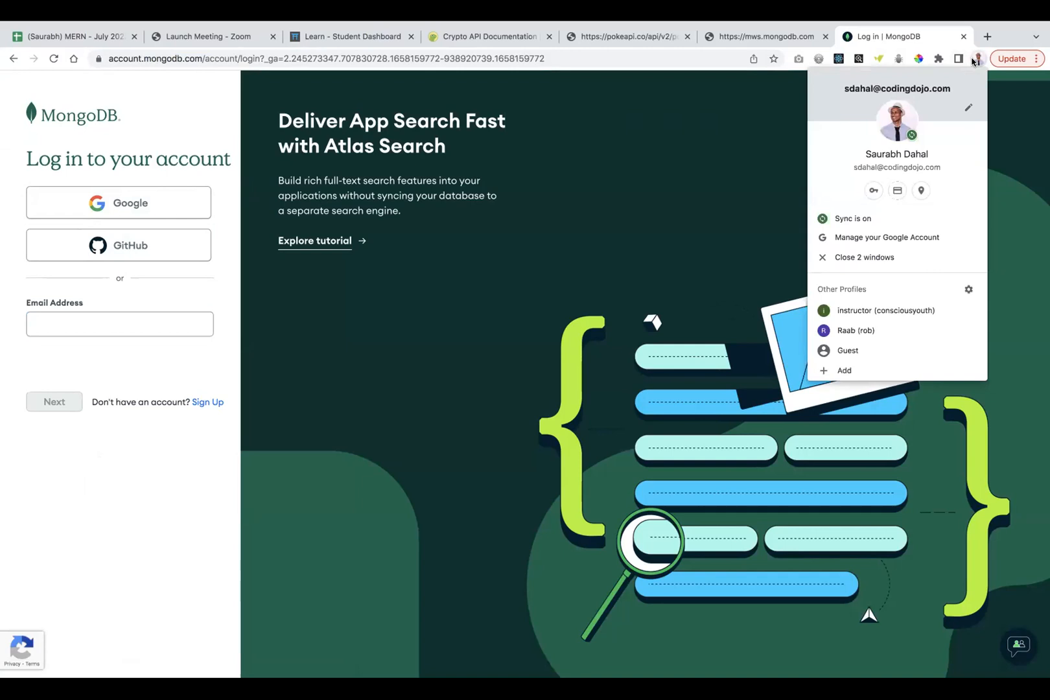
left_click(976, 60)
left_click(976, 61)
left_click(976, 61)
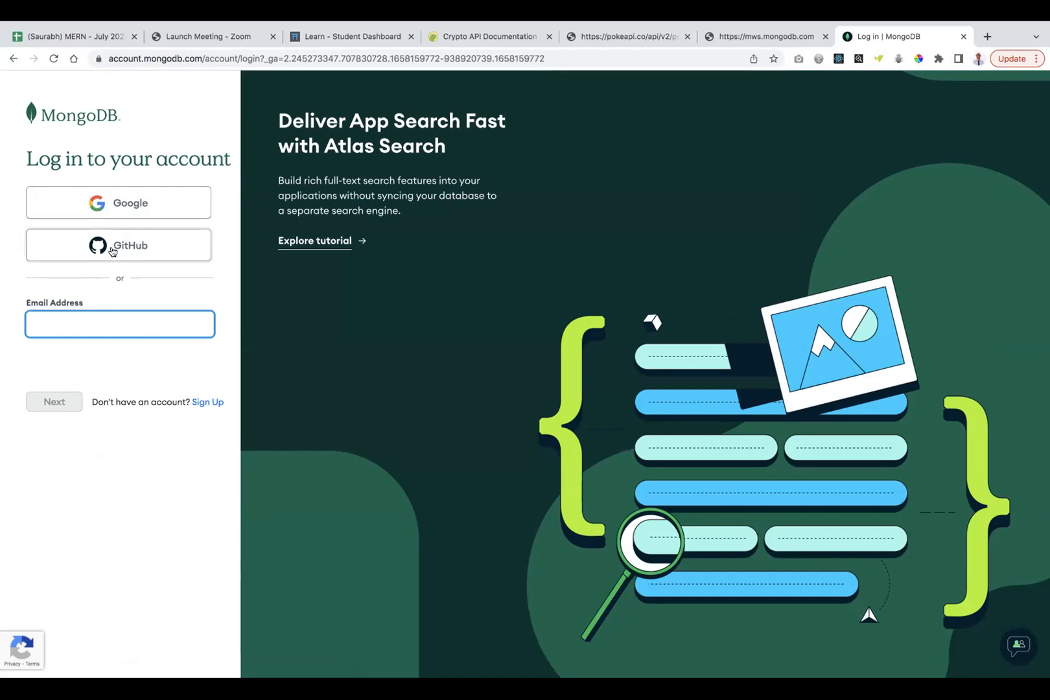
left_click(118, 210)
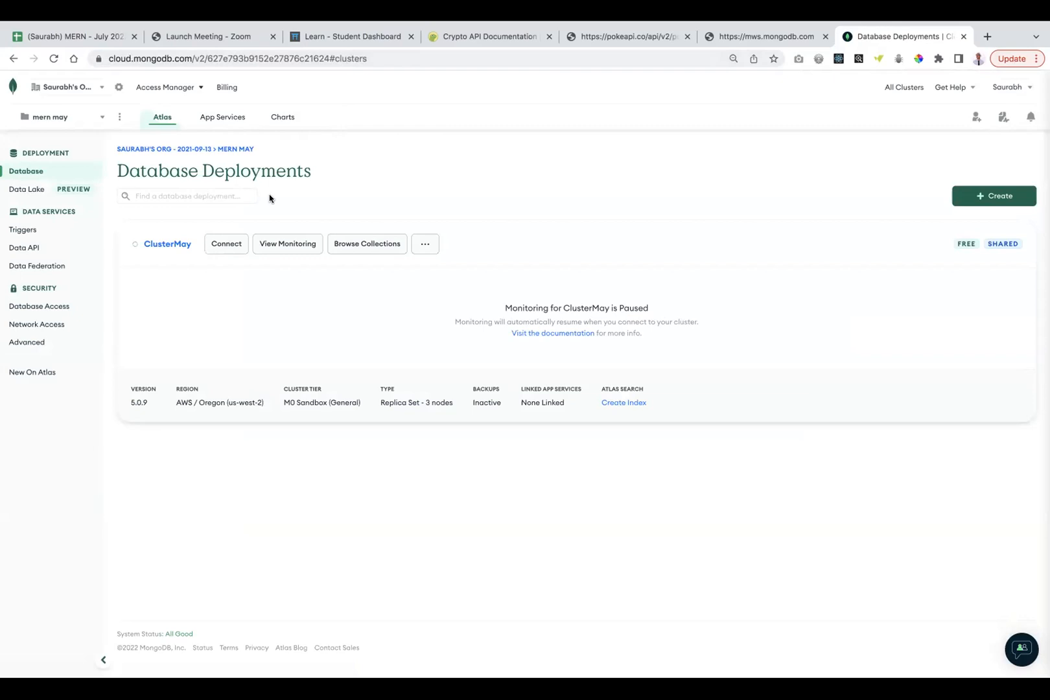
Terminate ClusterMay by confirming its name, then return to the organization's projects list.
left_click(425, 244)
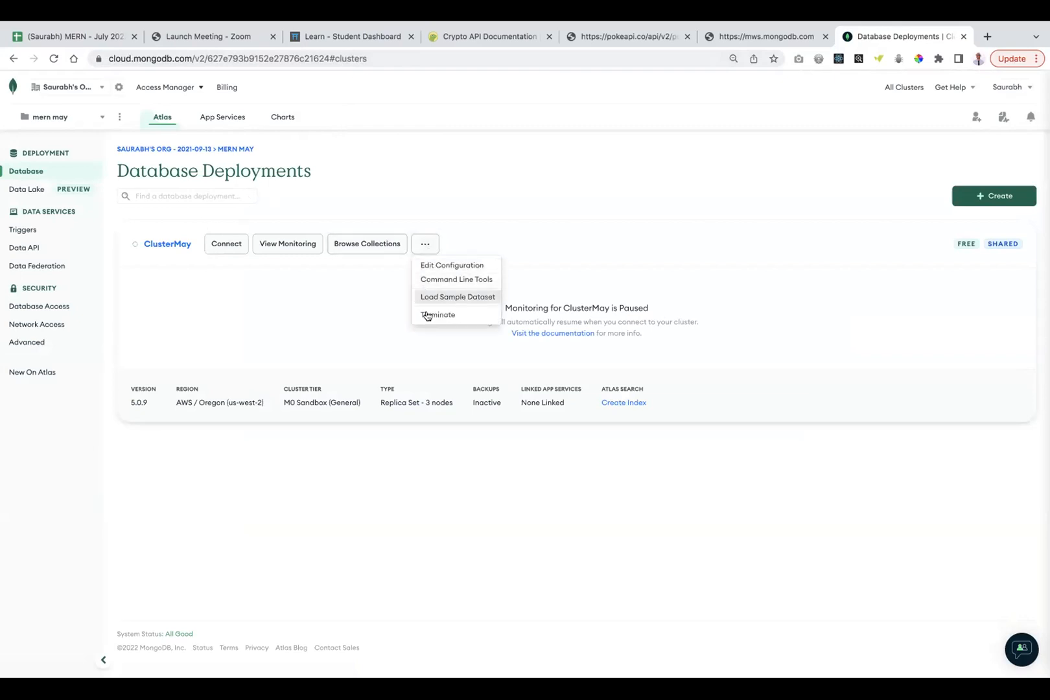
left_click(425, 315)
left_click(560, 203)
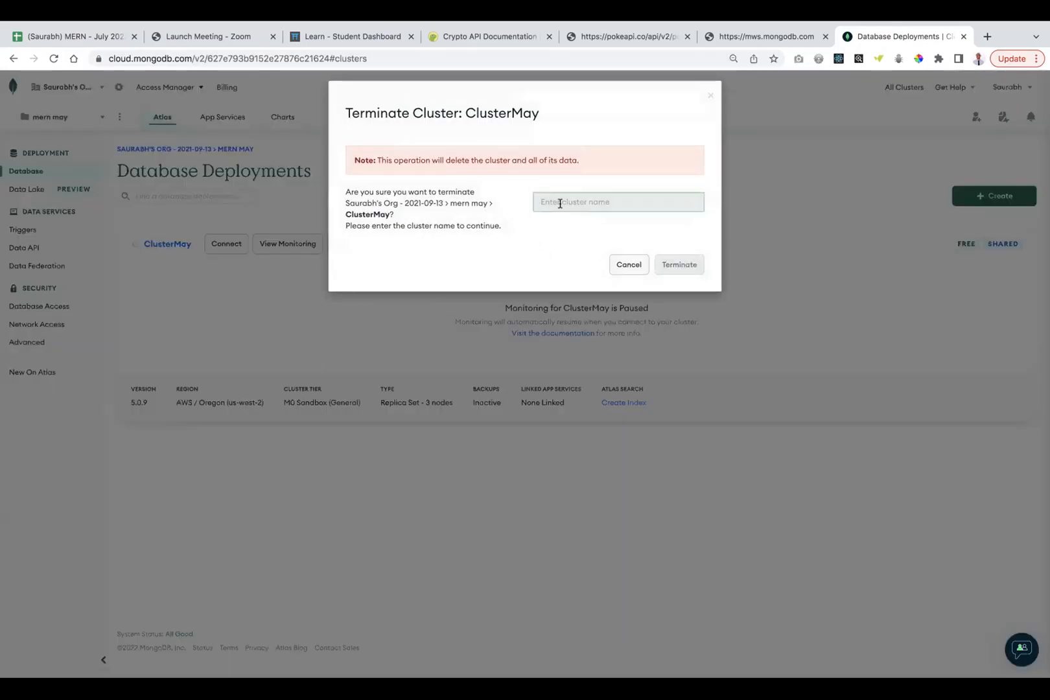
type("ClusterMay")
left_click(676, 261)
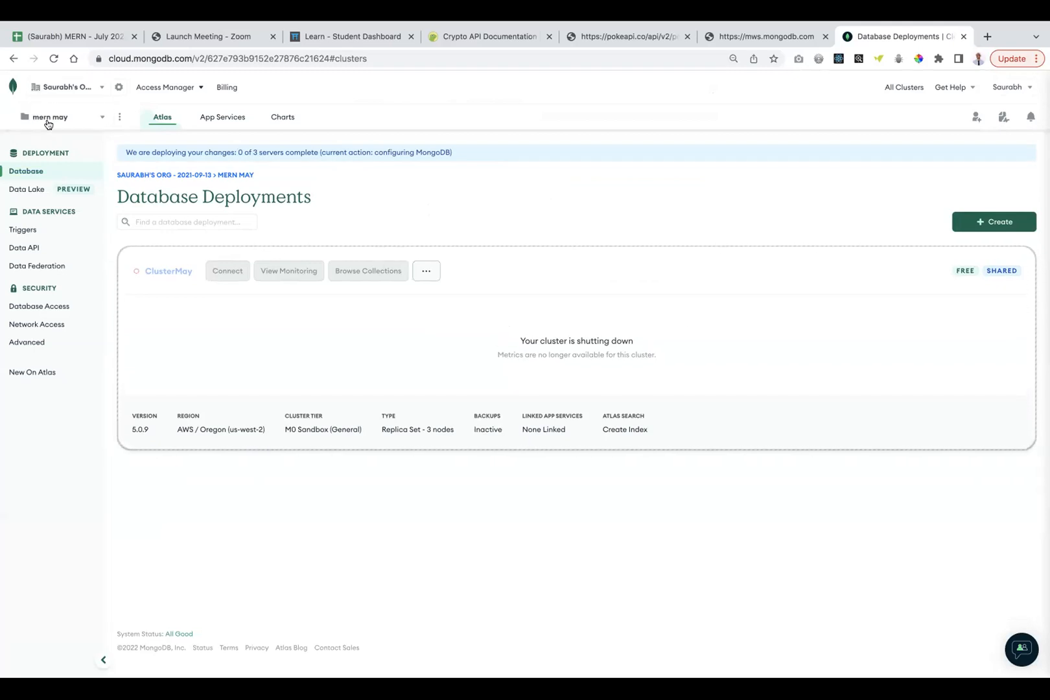
left_click(11, 90)
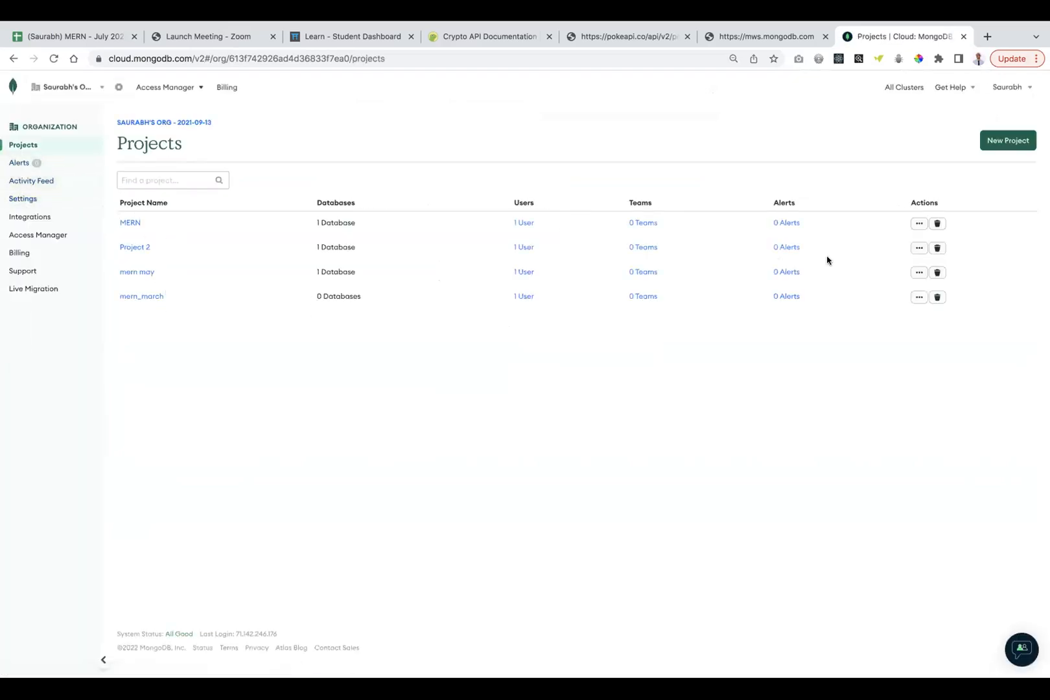
Try deleting the MERN project, dismiss the active-clusters error, and start a new project instead.
left_click(937, 223)
left_click(700, 206)
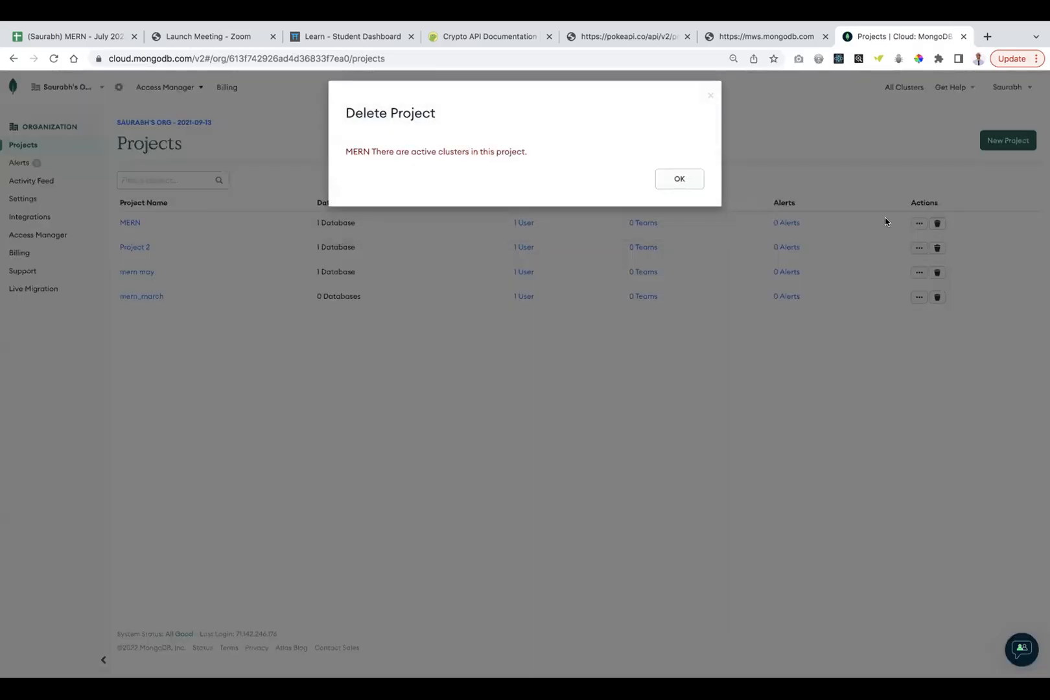
left_click(675, 180)
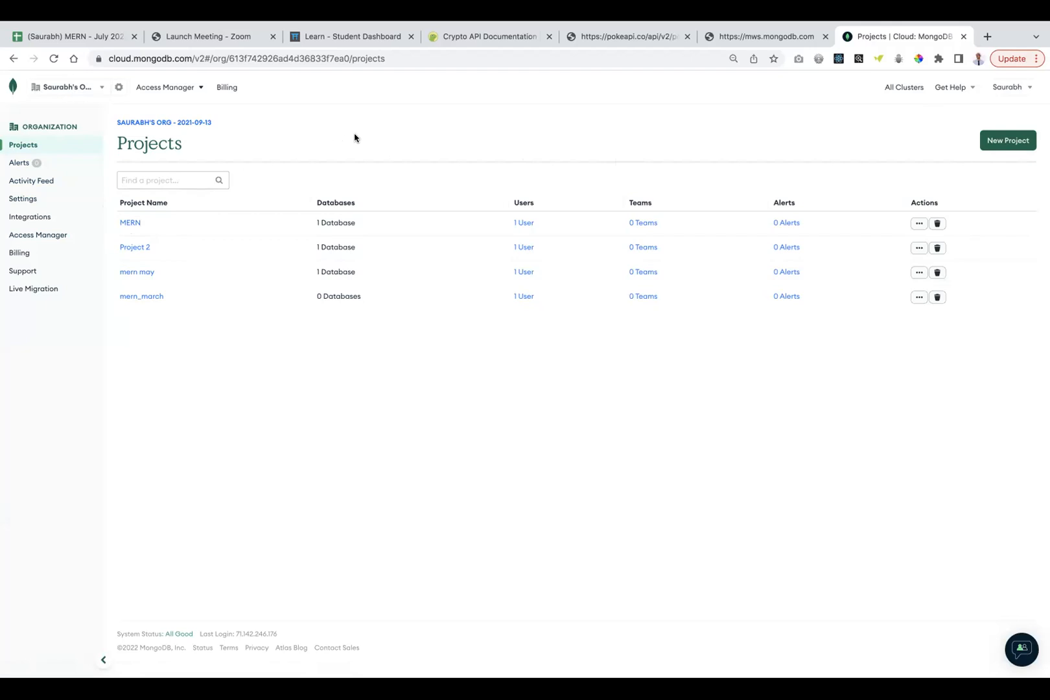
left_click(1005, 142)
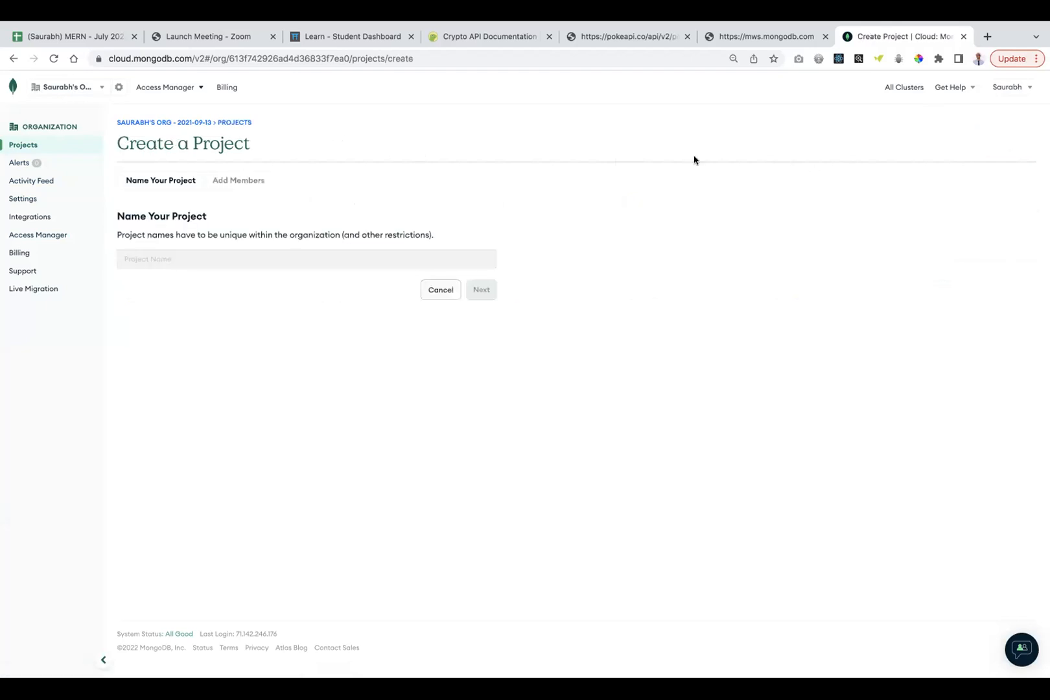
Name the new project 'Mern July' and continue to the members and permissions step.
left_click(274, 265)
type("Mern July")
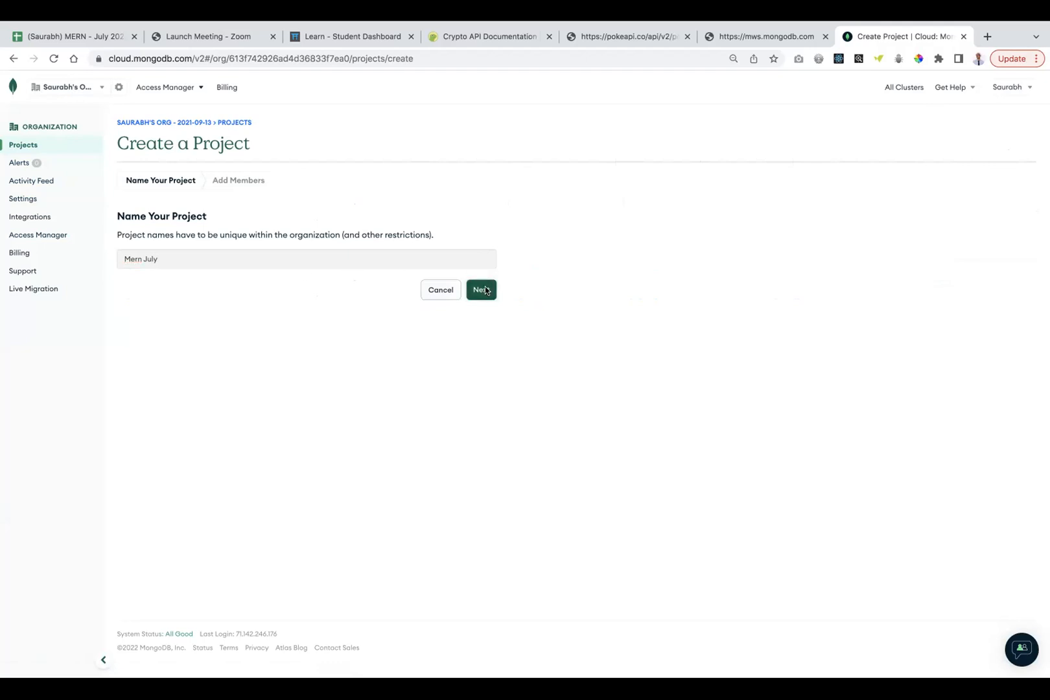
left_click(481, 290)
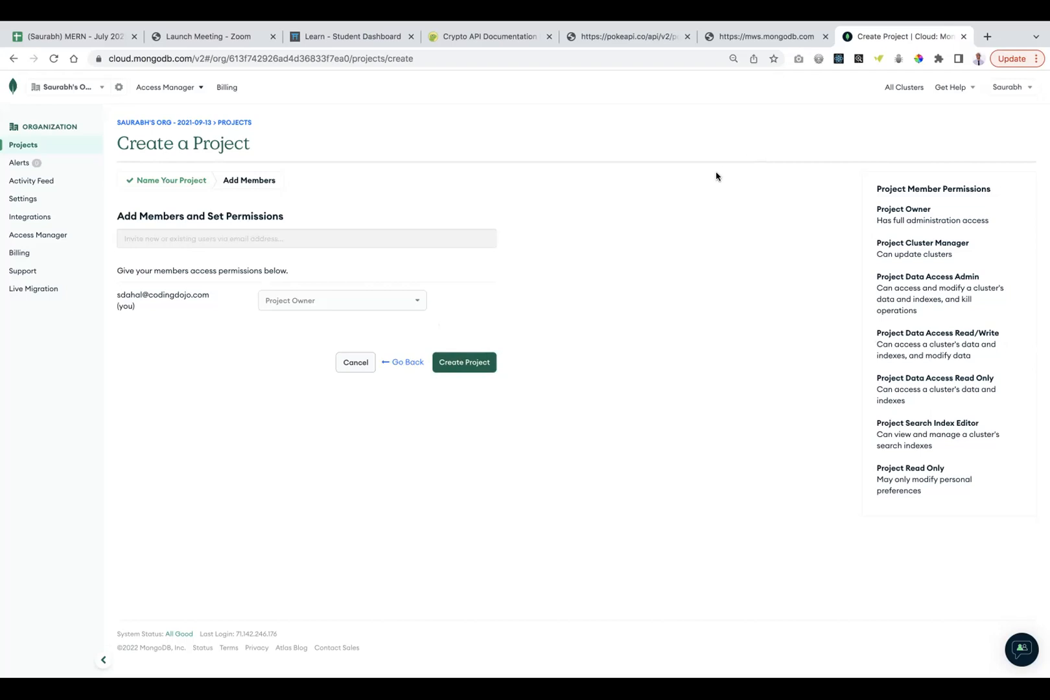
left_click(977, 58)
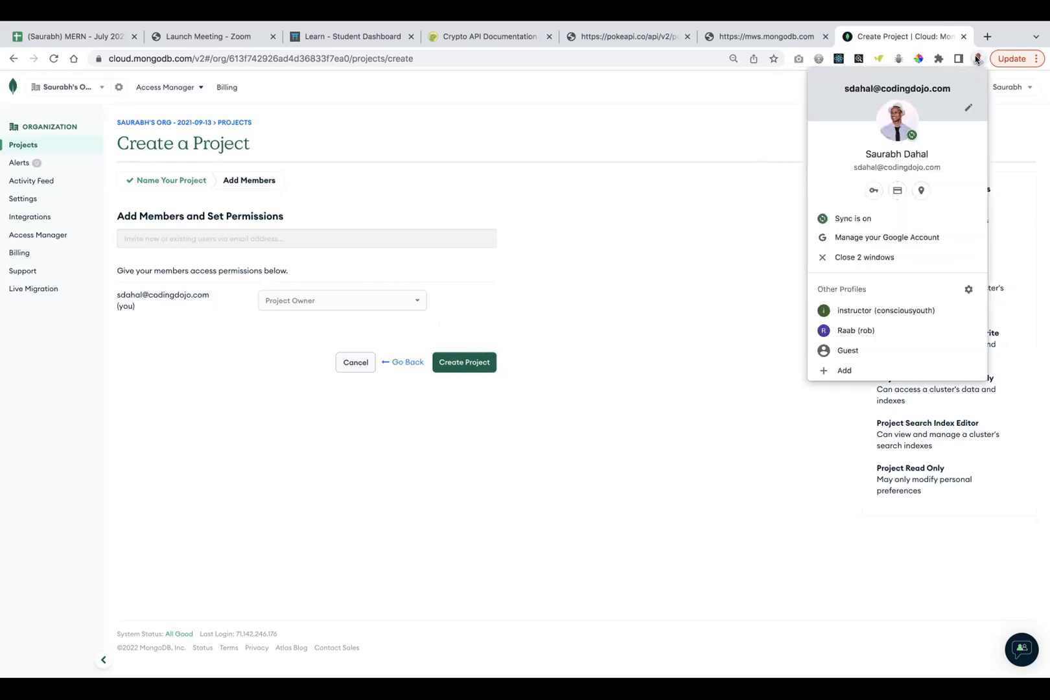
left_click(977, 59)
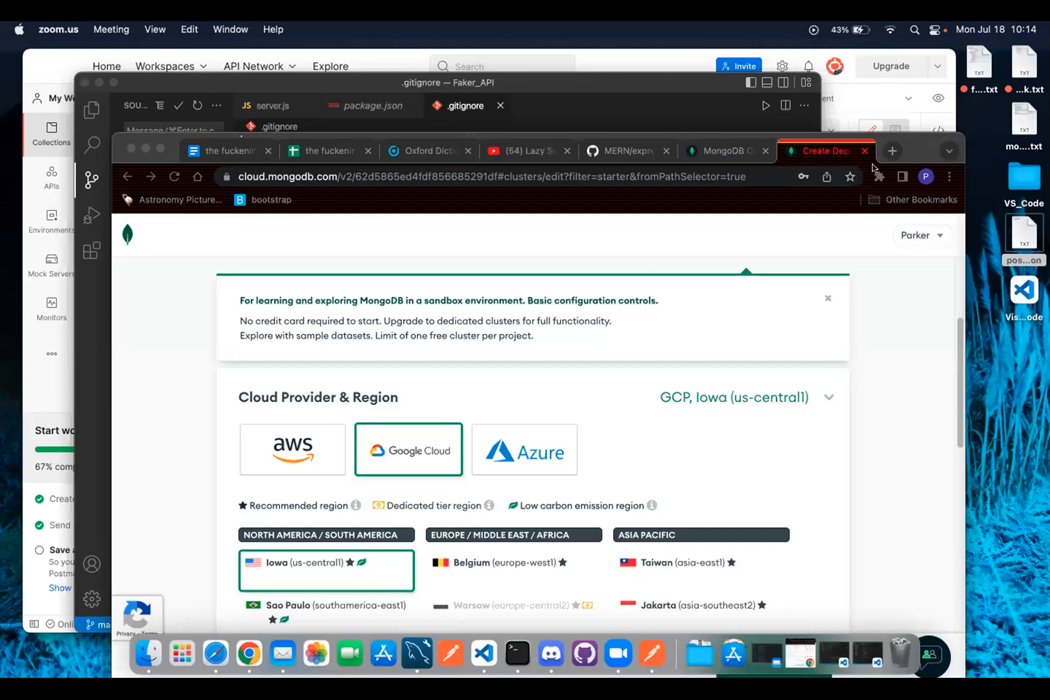
Go back to the terms page, accept the Privacy Policy and Terms of Service, and submit.
left_click_drag(902, 137, 838, 43)
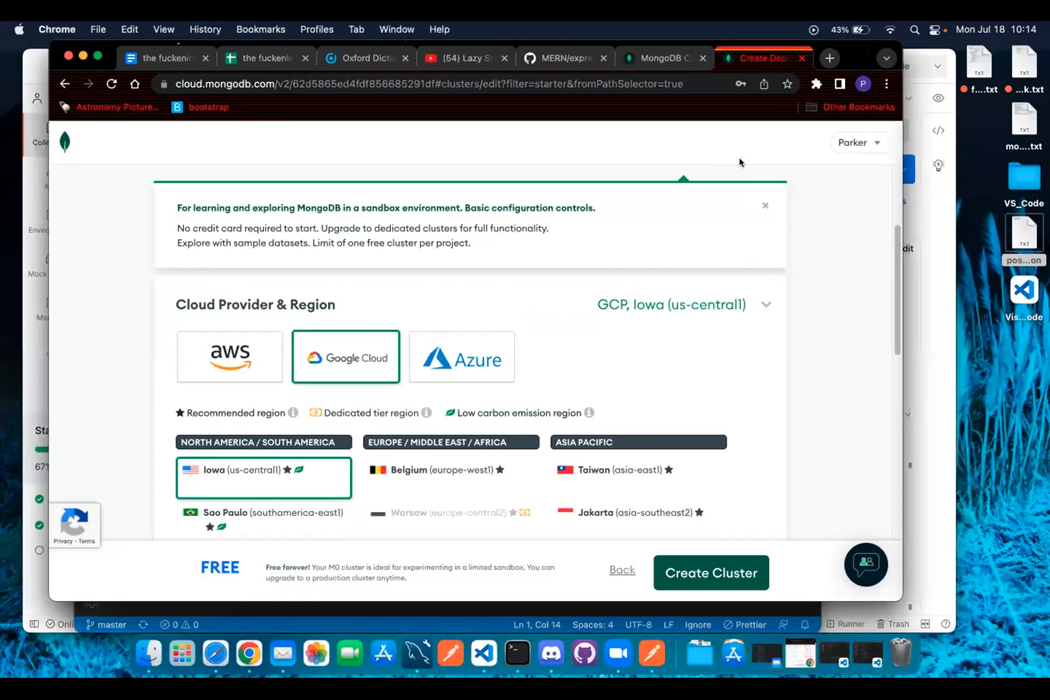
left_click(208, 337)
scroll(149, 344, "up", 5)
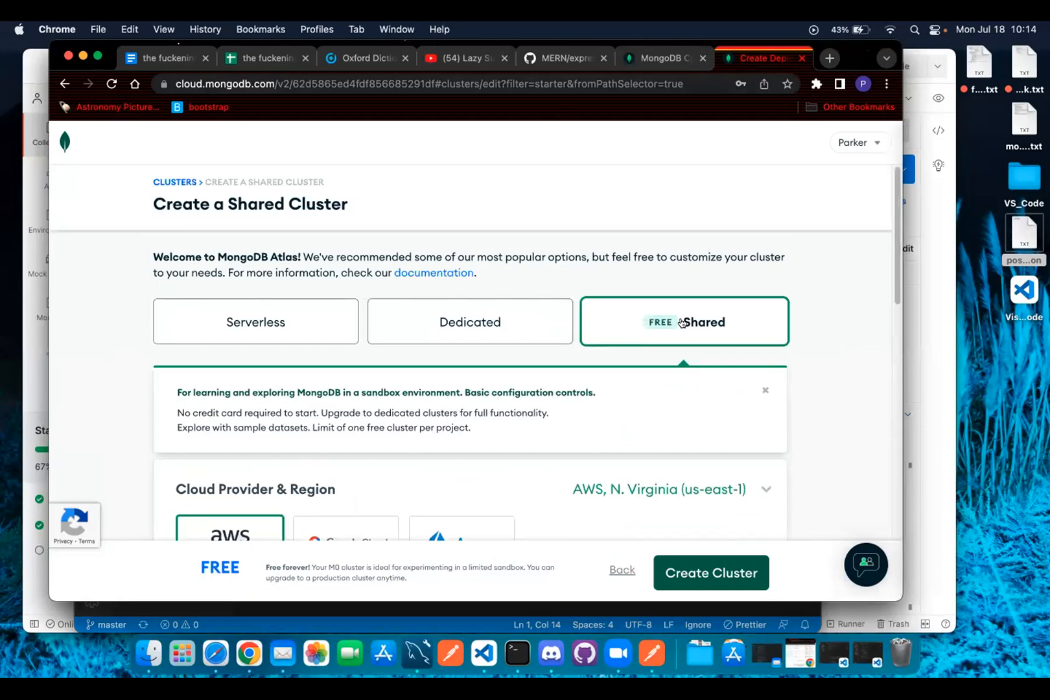
left_click(64, 83)
left_click(64, 83)
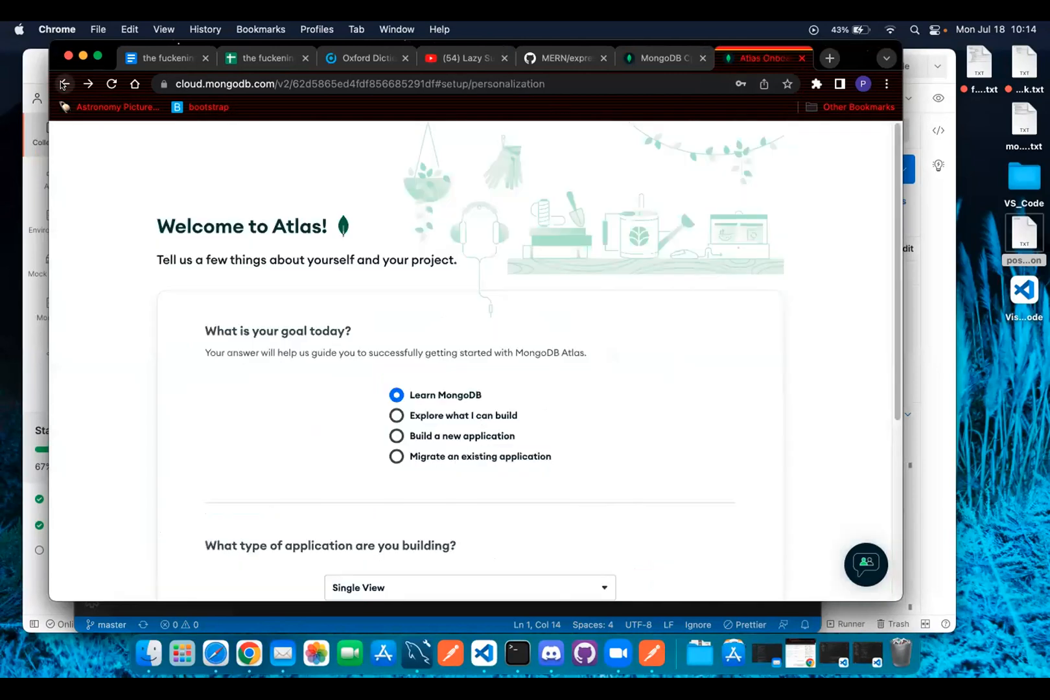
left_click(63, 84)
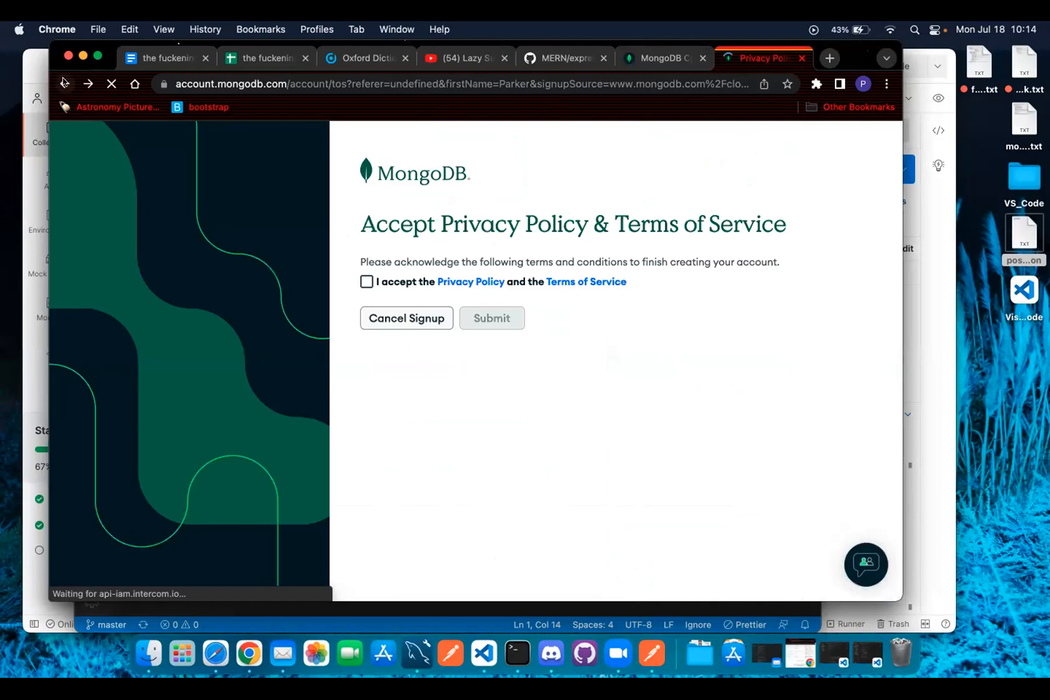
left_click(367, 282)
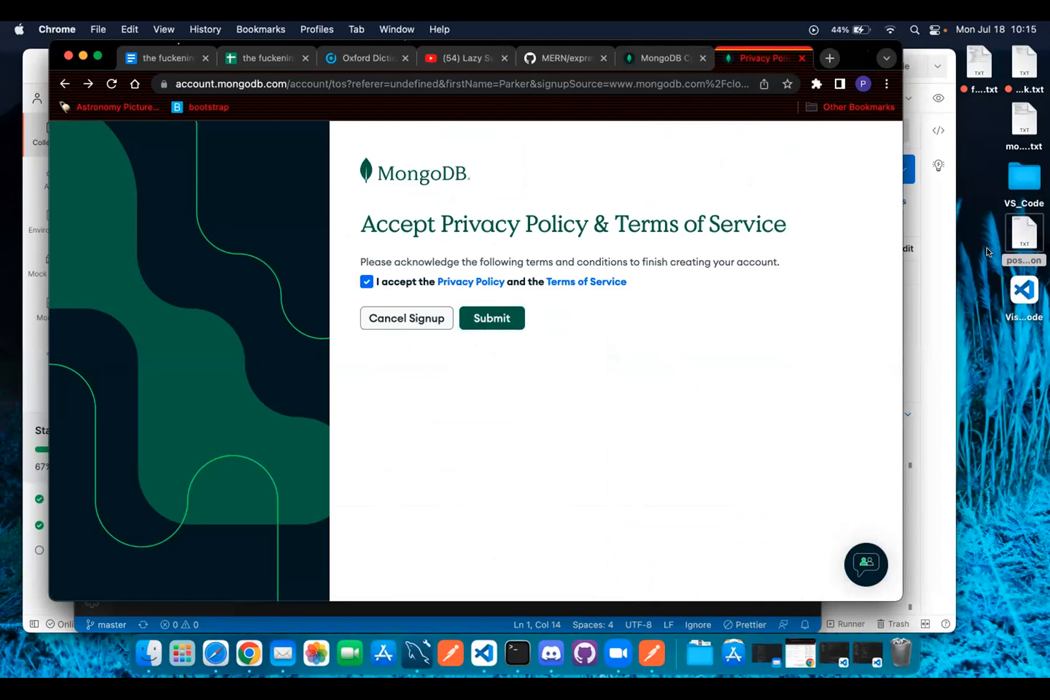
left_click(498, 322)
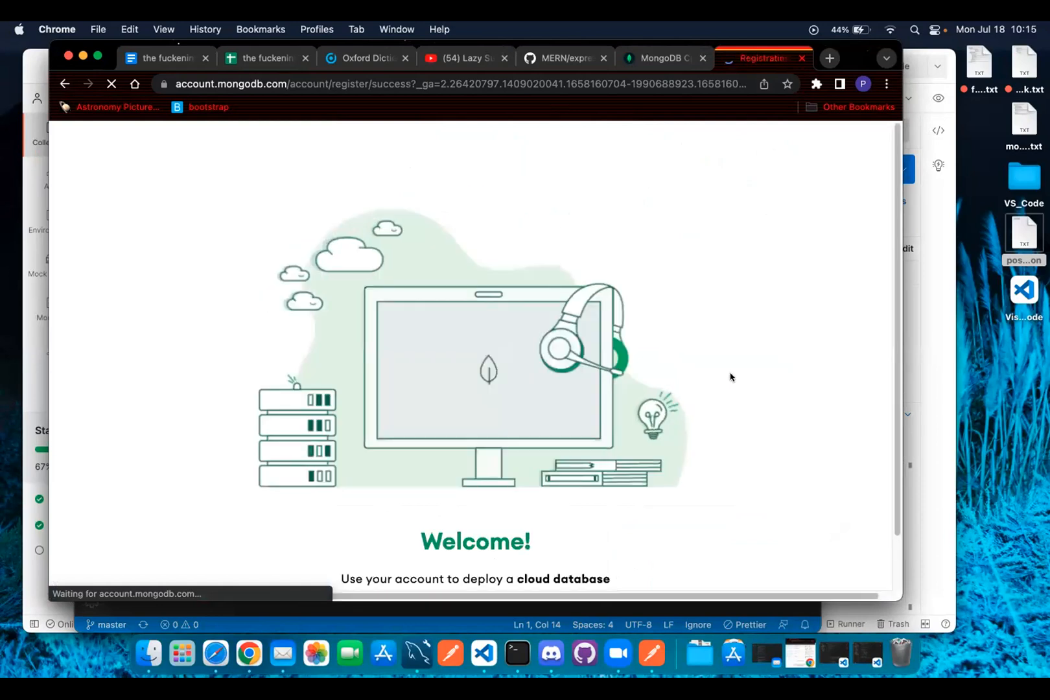
Answer onboarding with goal Build a new application, type Single View, language JavaScript.
scroll(731, 377, "down", 1)
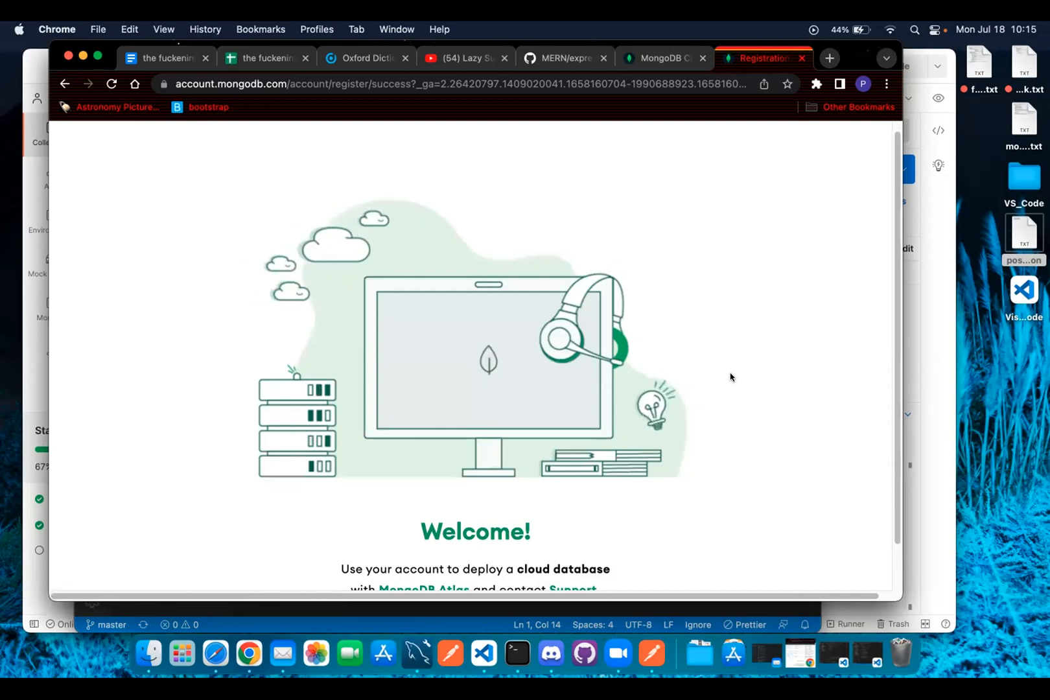
scroll(611, 449, "down", 1)
scroll(611, 449, "down", 1)
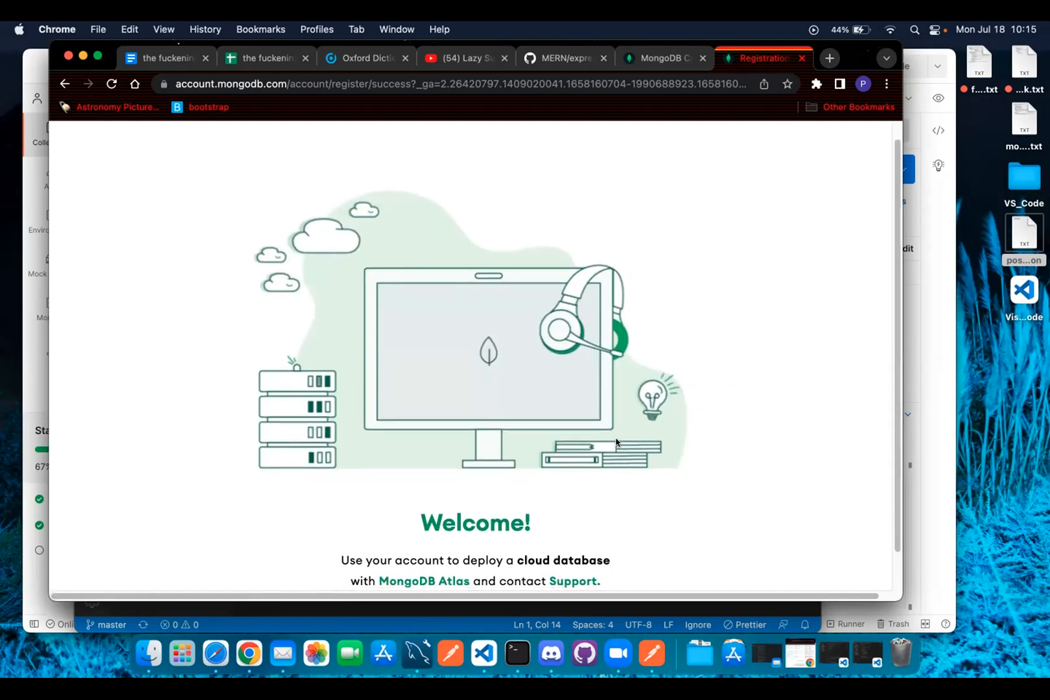
scroll(571, 417, "down", 3)
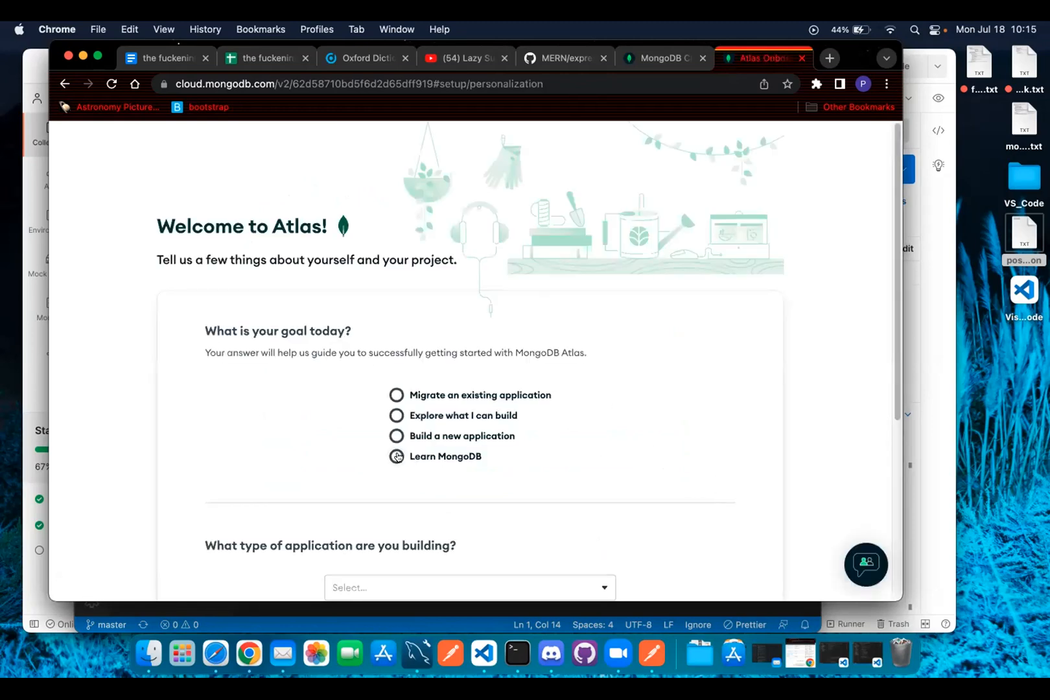
left_click(396, 437)
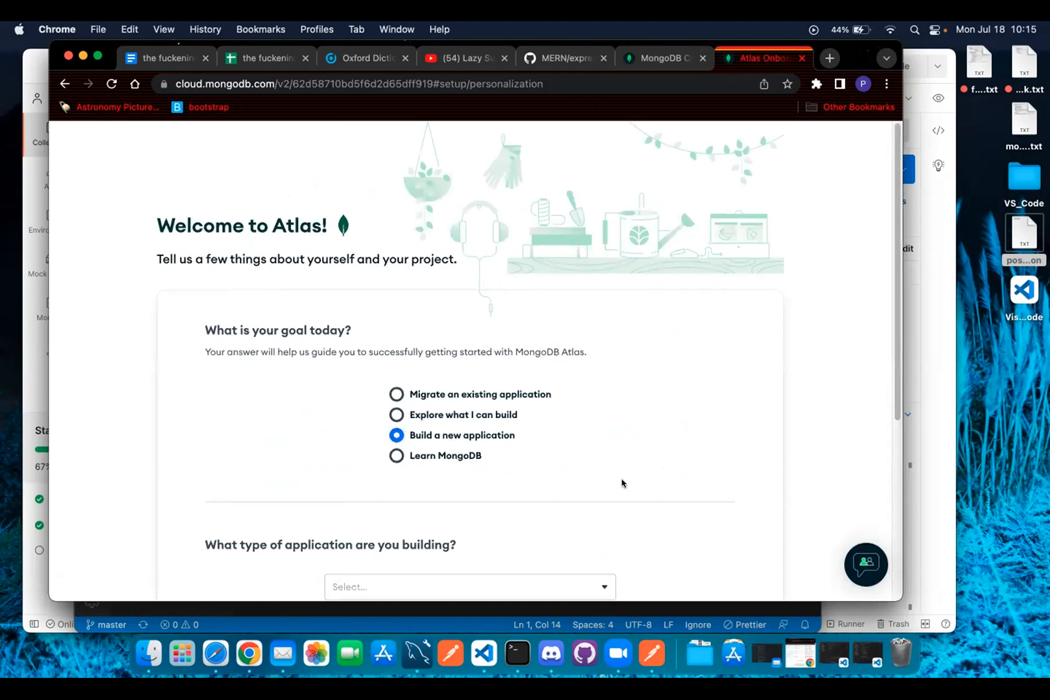
scroll(603, 481, "down", 5)
left_click(561, 427)
scroll(443, 511, "down", 5)
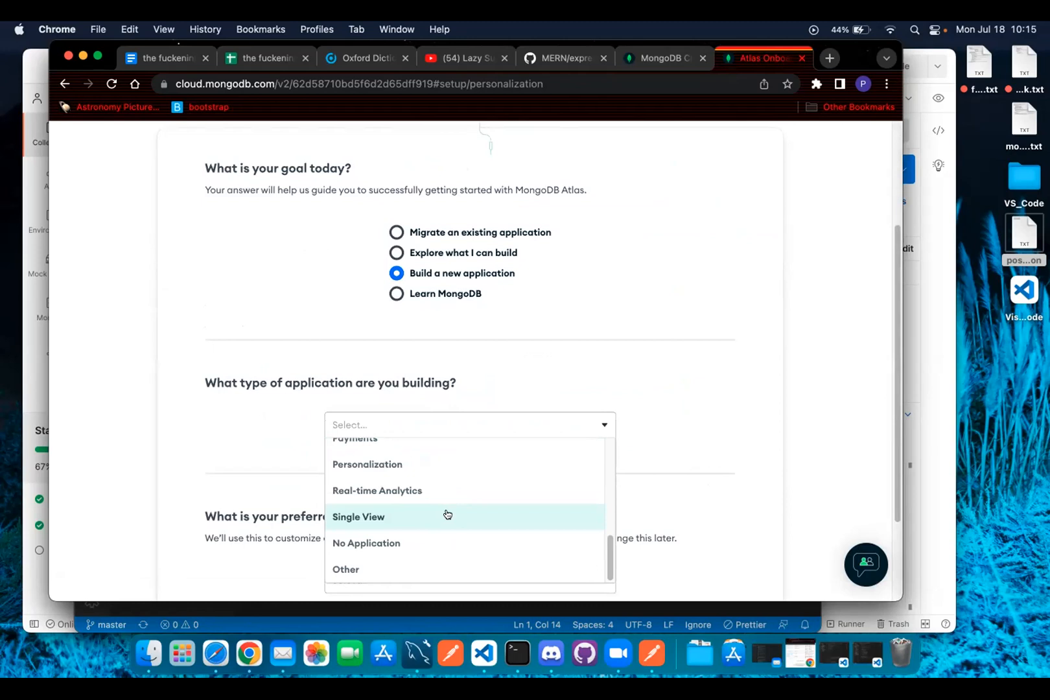
left_click(448, 516)
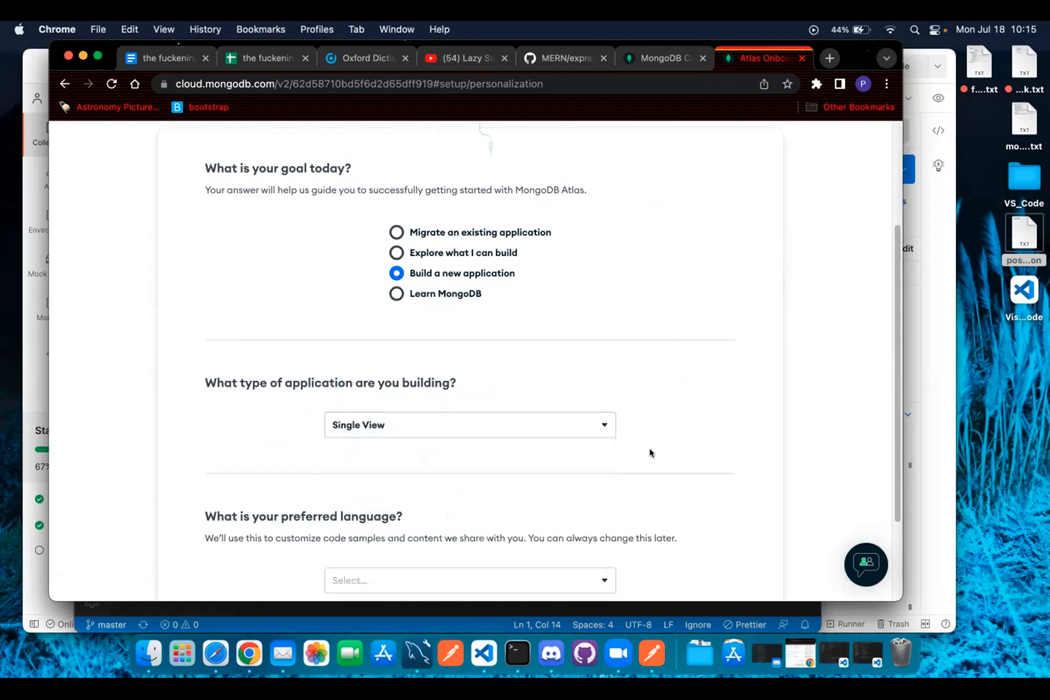
scroll(650, 453, "down", 3)
left_click(599, 458)
left_click(575, 487)
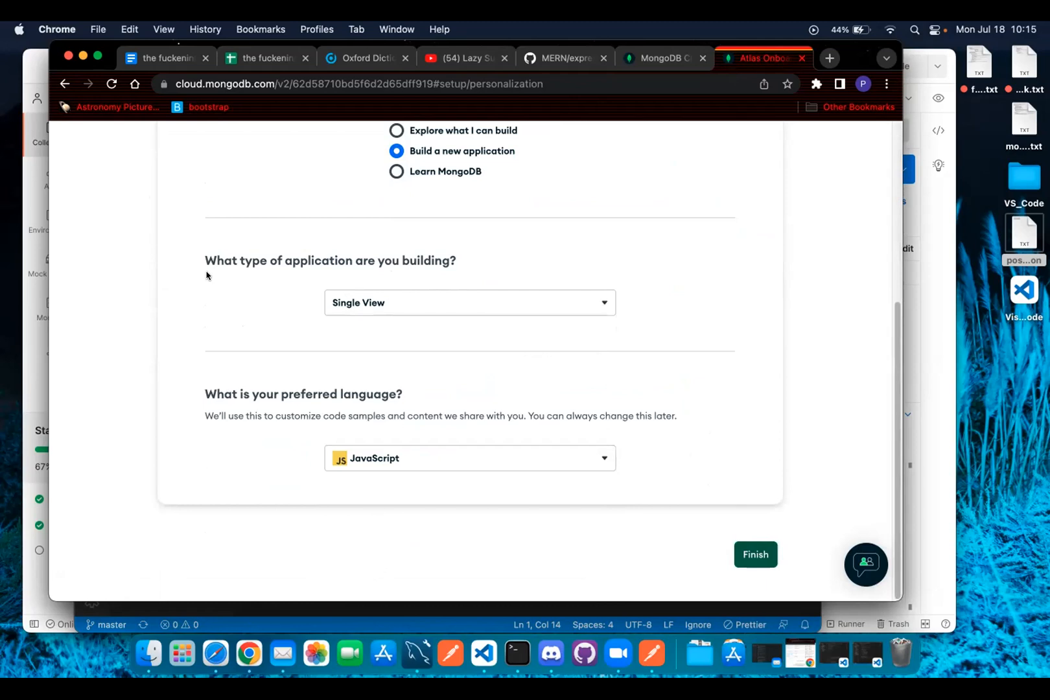
Reconfirm Single View as the application type and finish the onboarding questions.
left_click(491, 297)
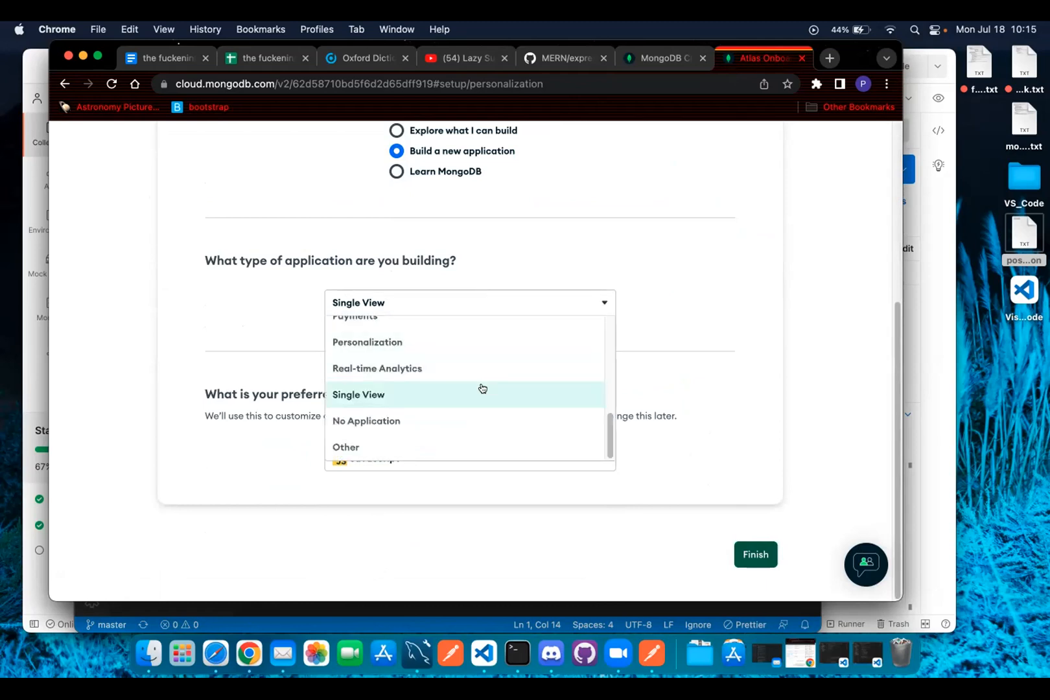
left_click(558, 399)
right_click(753, 547)
left_click(752, 548)
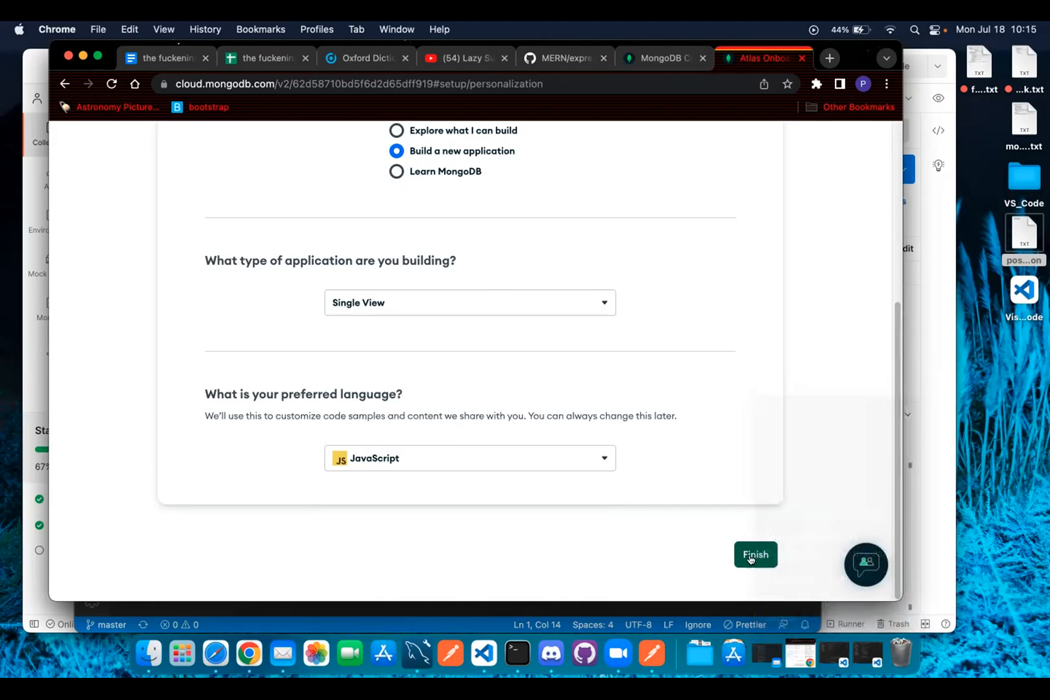
left_click(754, 555)
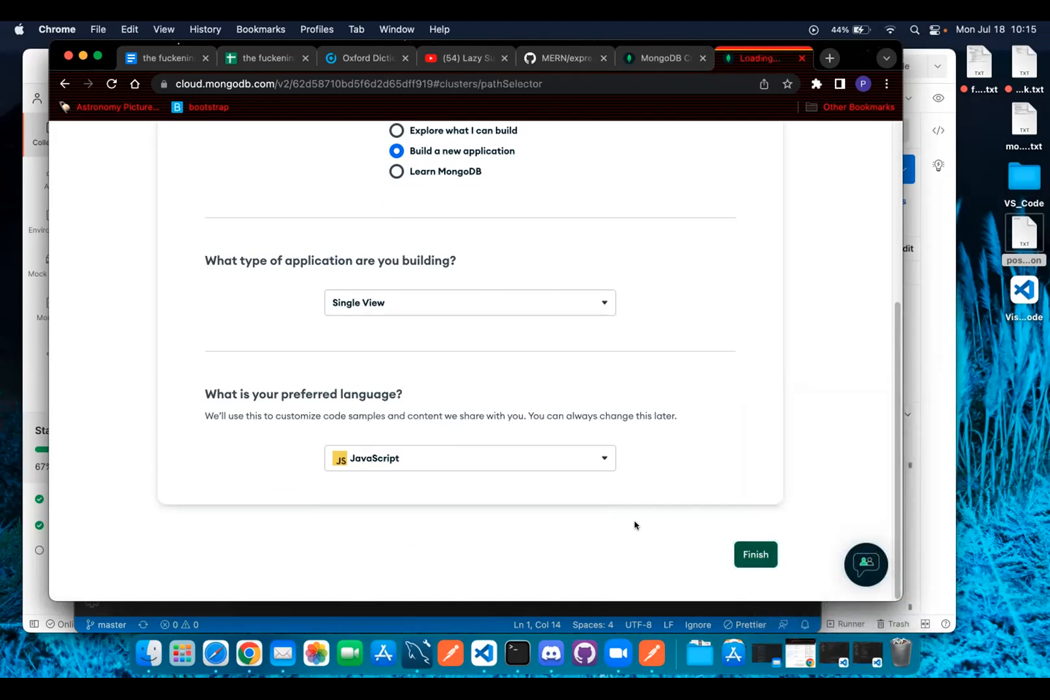
scroll(661, 464, "down", 3)
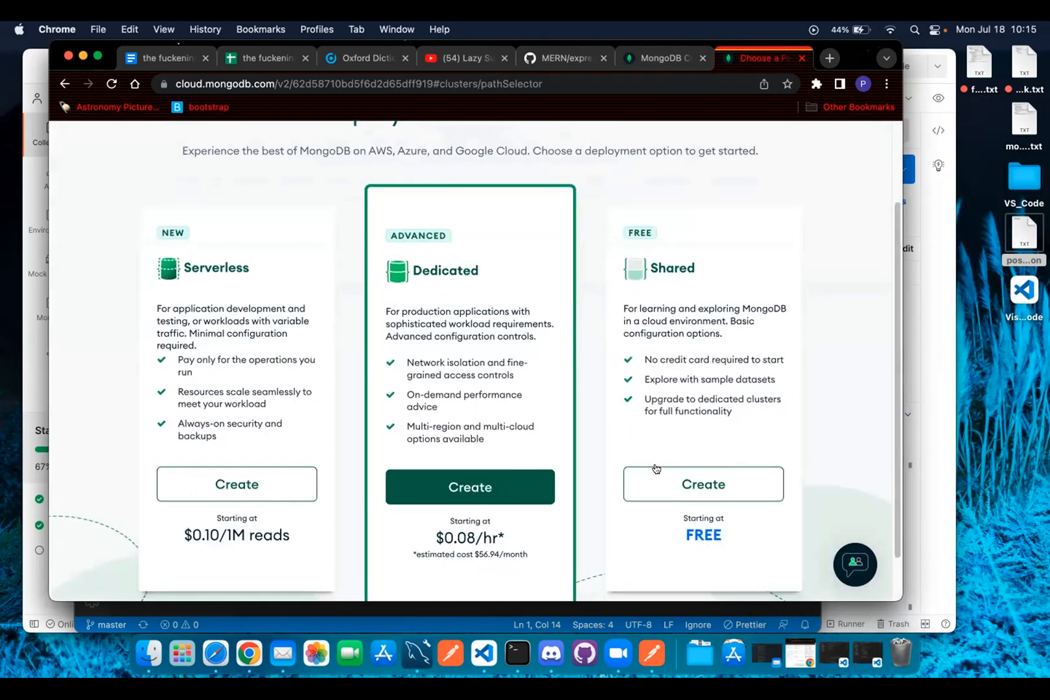
scroll(653, 457, "down", 2)
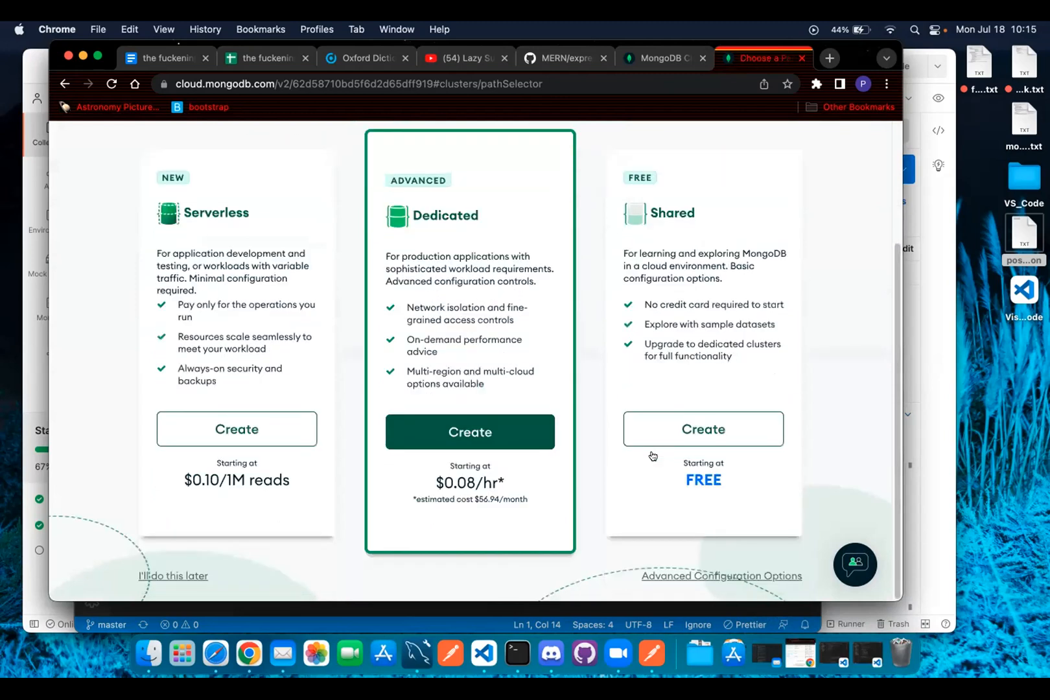
left_click(702, 430)
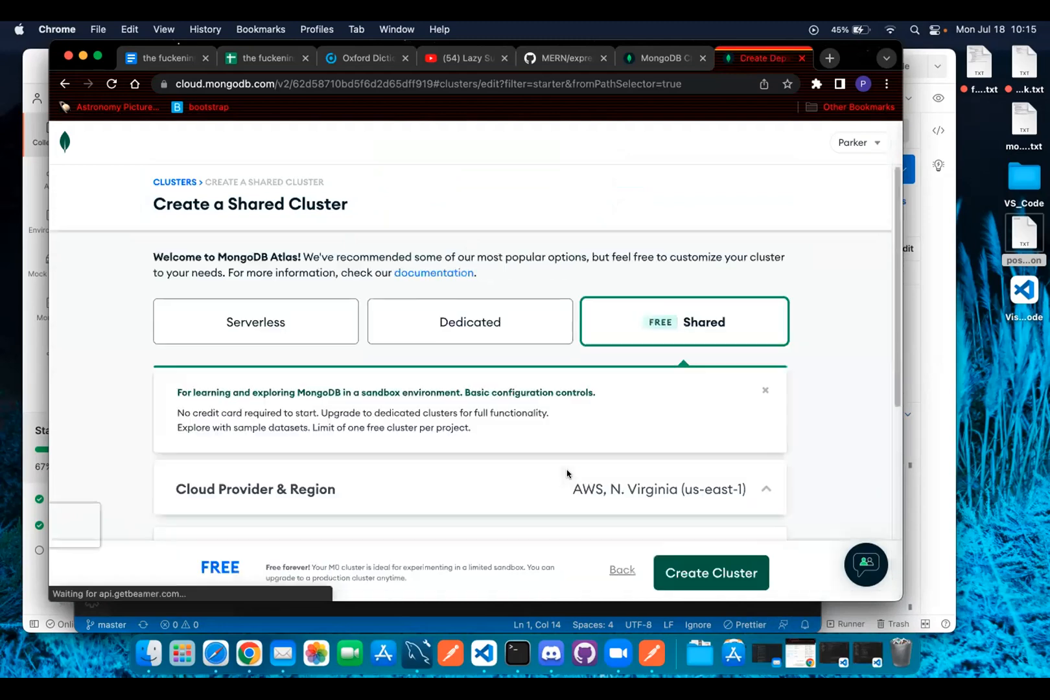
Set the free cluster's provider and region to AWS Oregon (us-west-2) after trying Google Cloud regions.
scroll(557, 478, "down", 5)
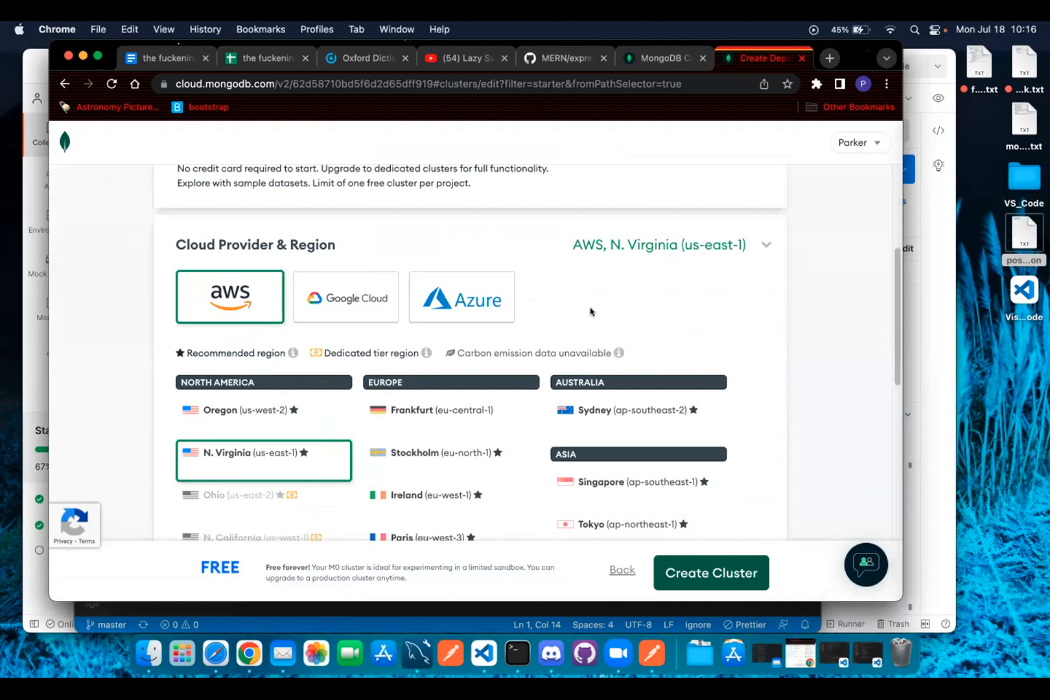
left_click(326, 308)
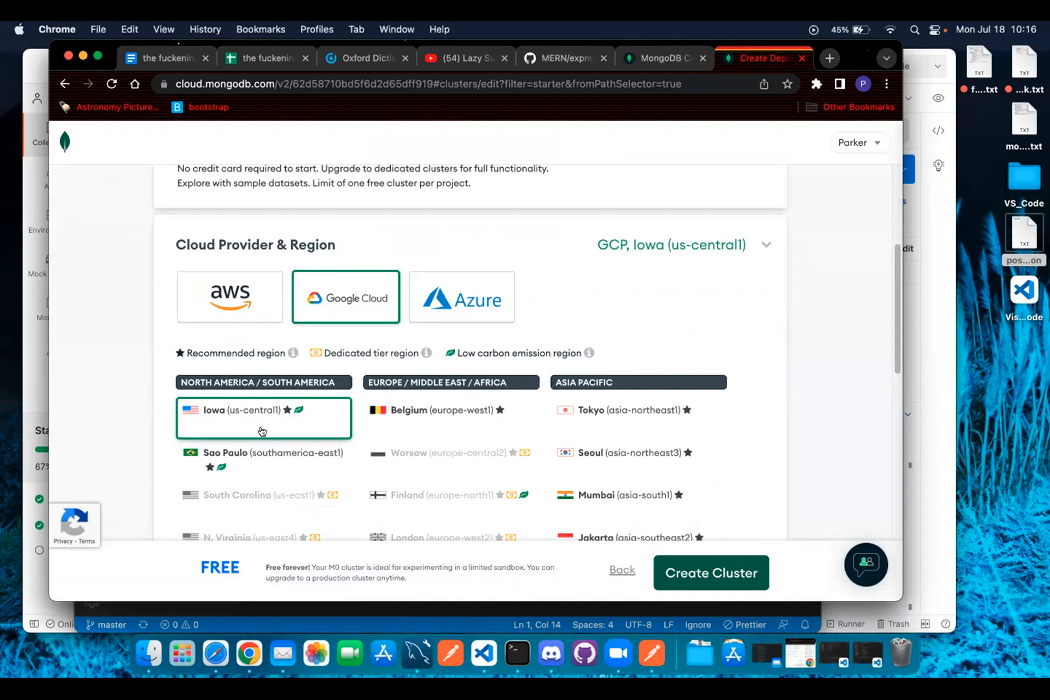
left_click(473, 422)
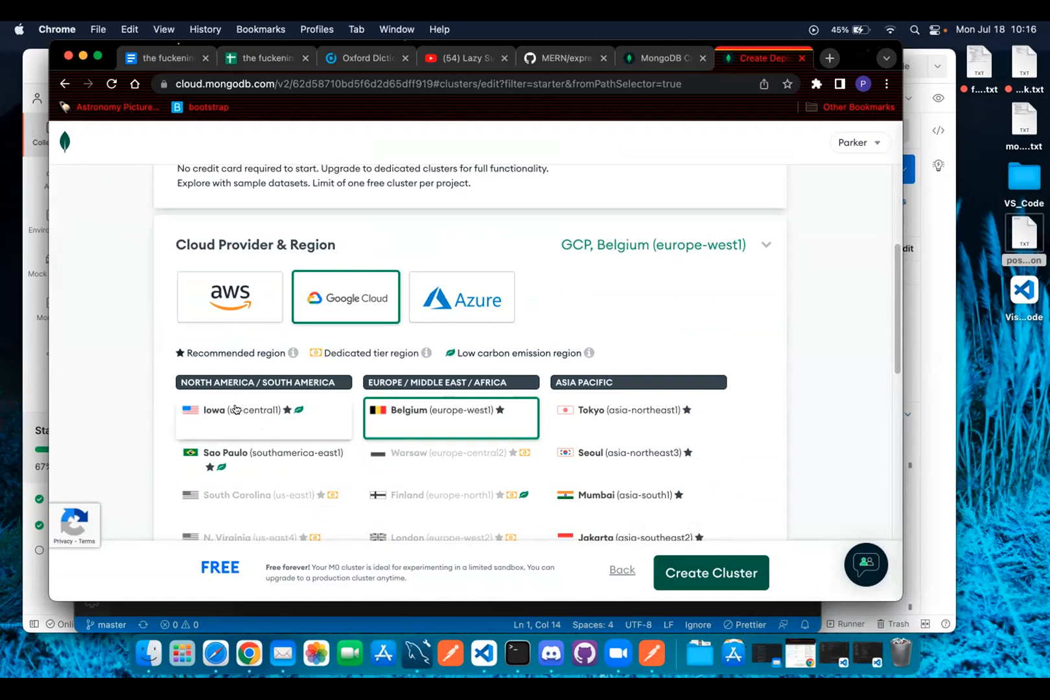
left_click(237, 406)
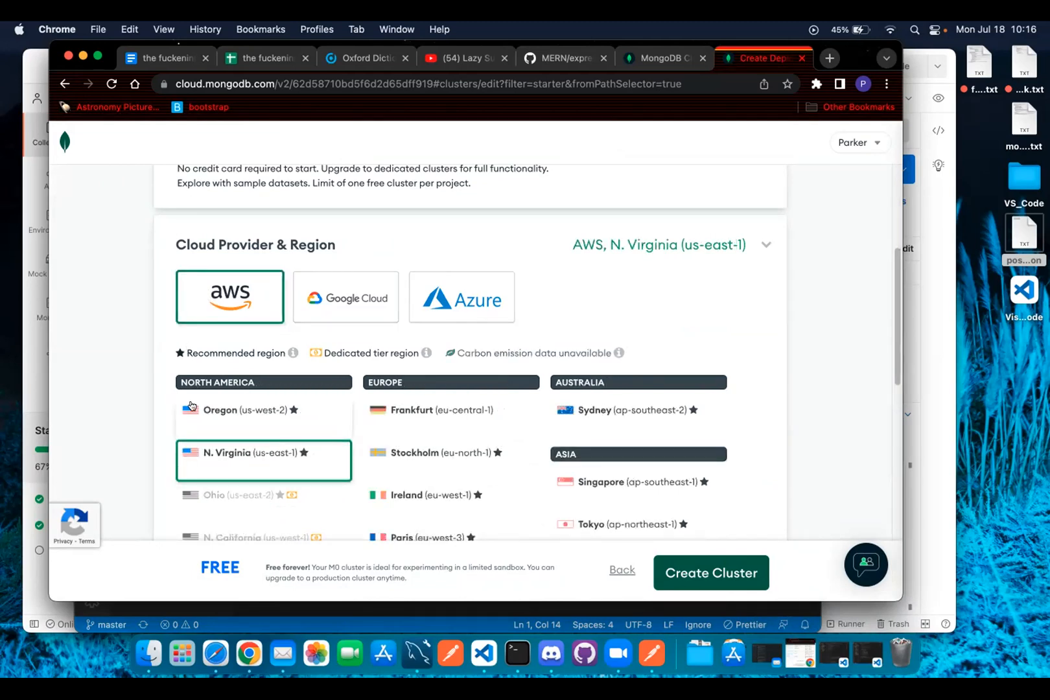
left_click(241, 420)
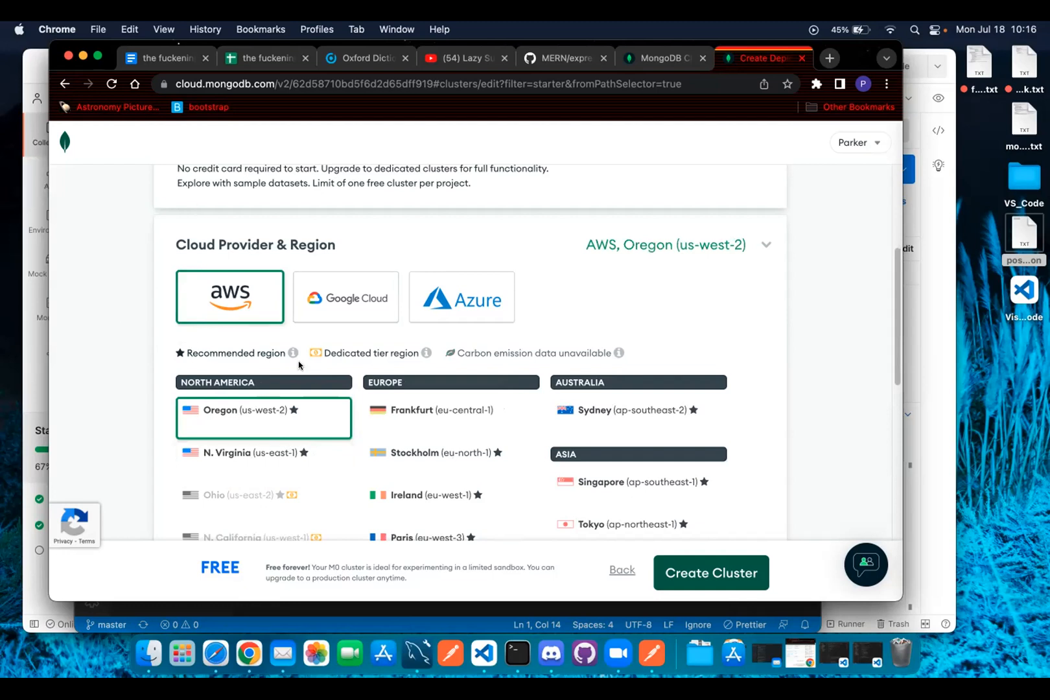
scroll(273, 438, "down", 1)
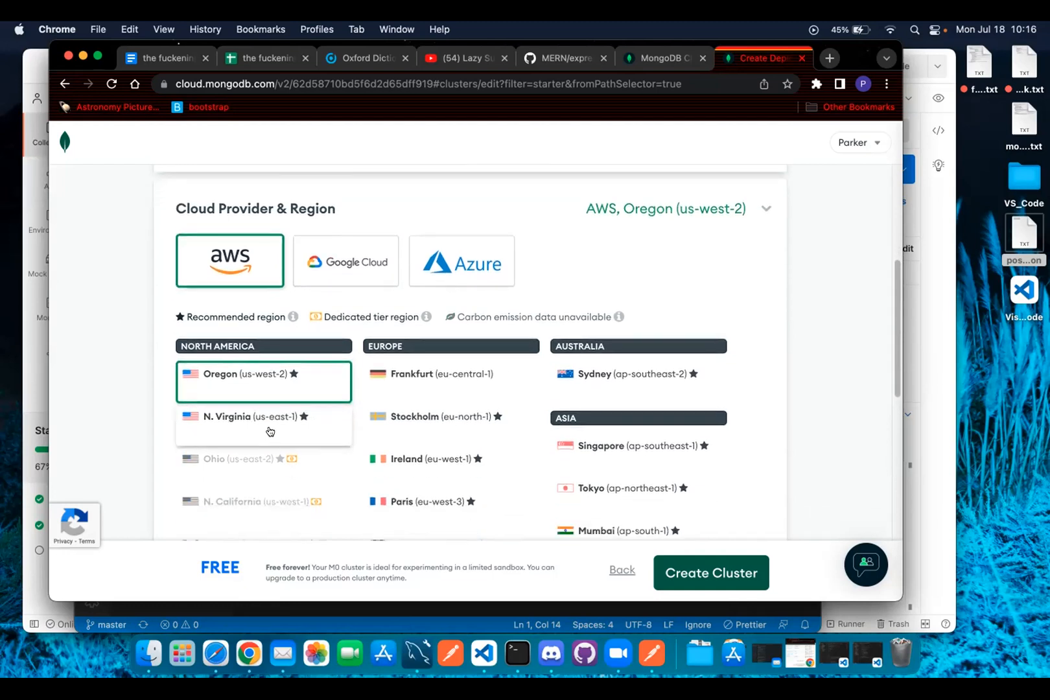
scroll(269, 431, "down", 1)
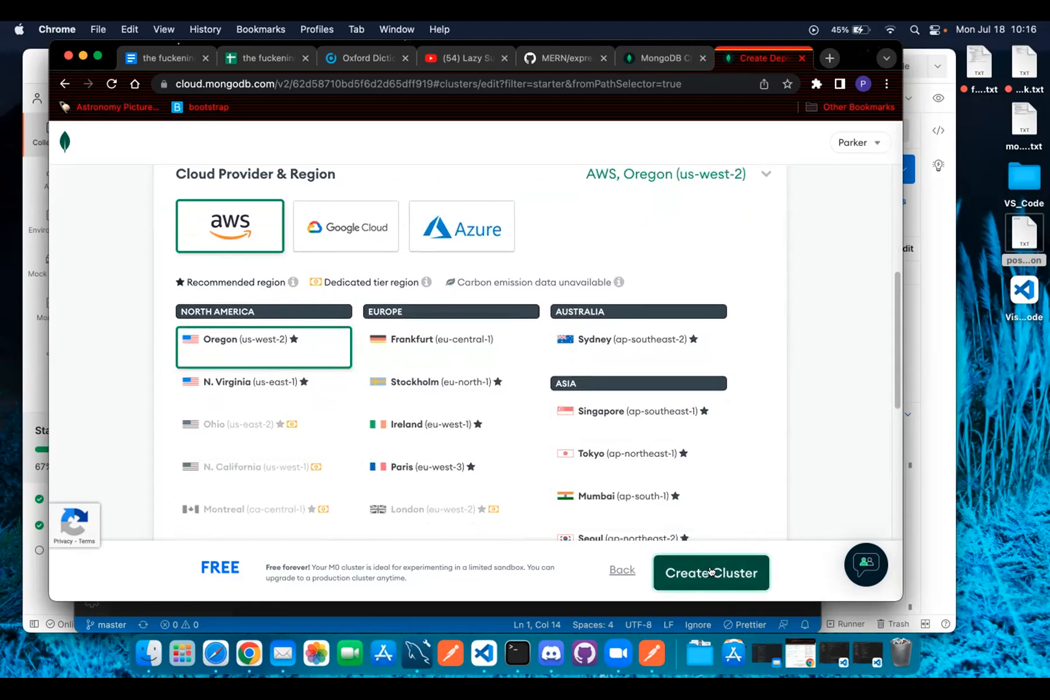
scroll(370, 457, "down", 10)
scroll(369, 456, "up", 3)
scroll(368, 454, "down", 4)
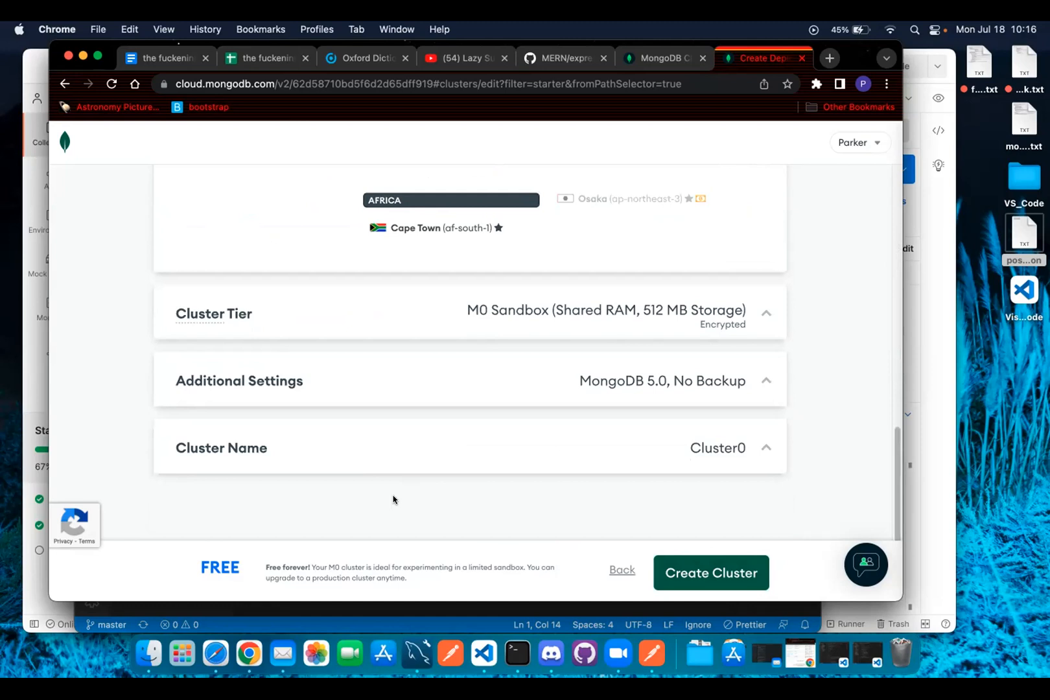
Expand the cluster tier, additional settings and cluster name sections of the form.
left_click(429, 313)
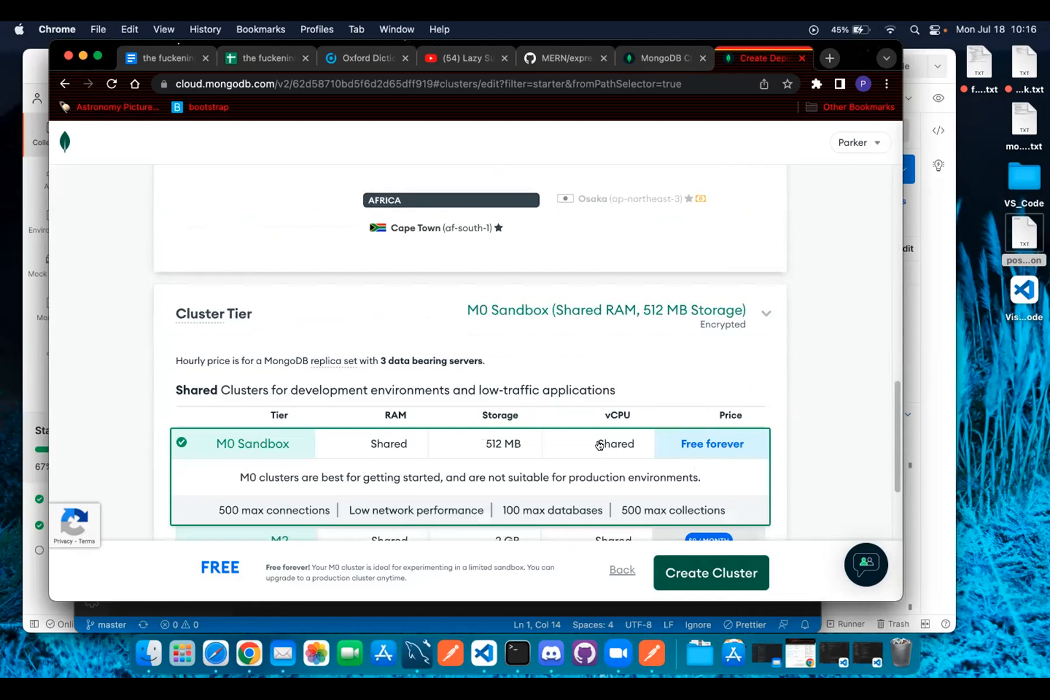
scroll(596, 442, "down", 1)
scroll(499, 430, "down", 5)
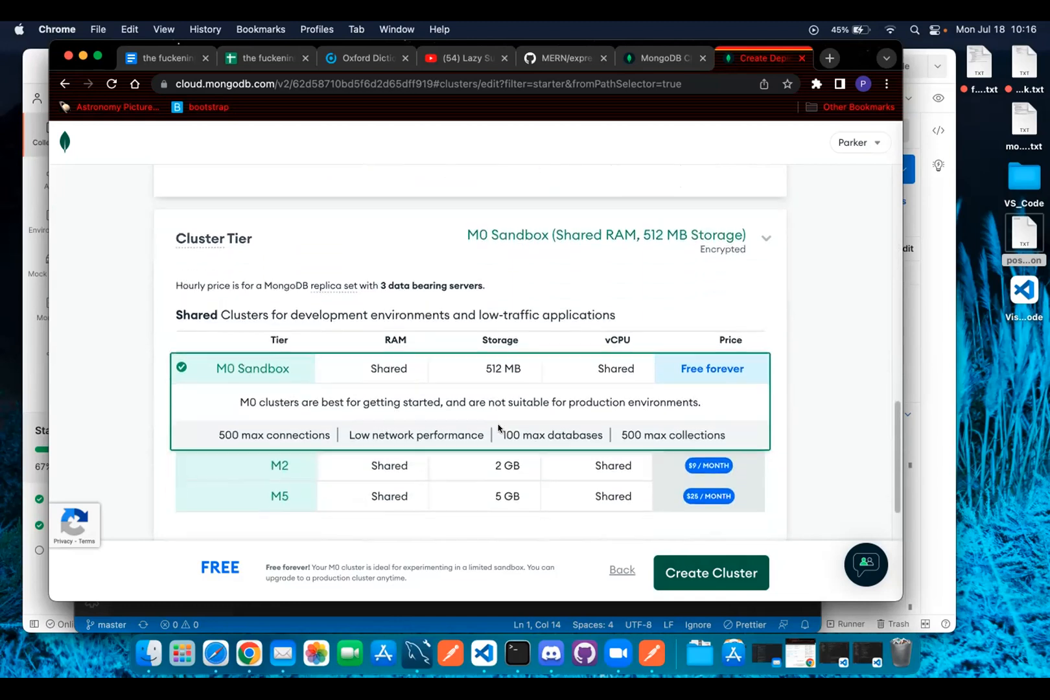
scroll(494, 428, "down", 2)
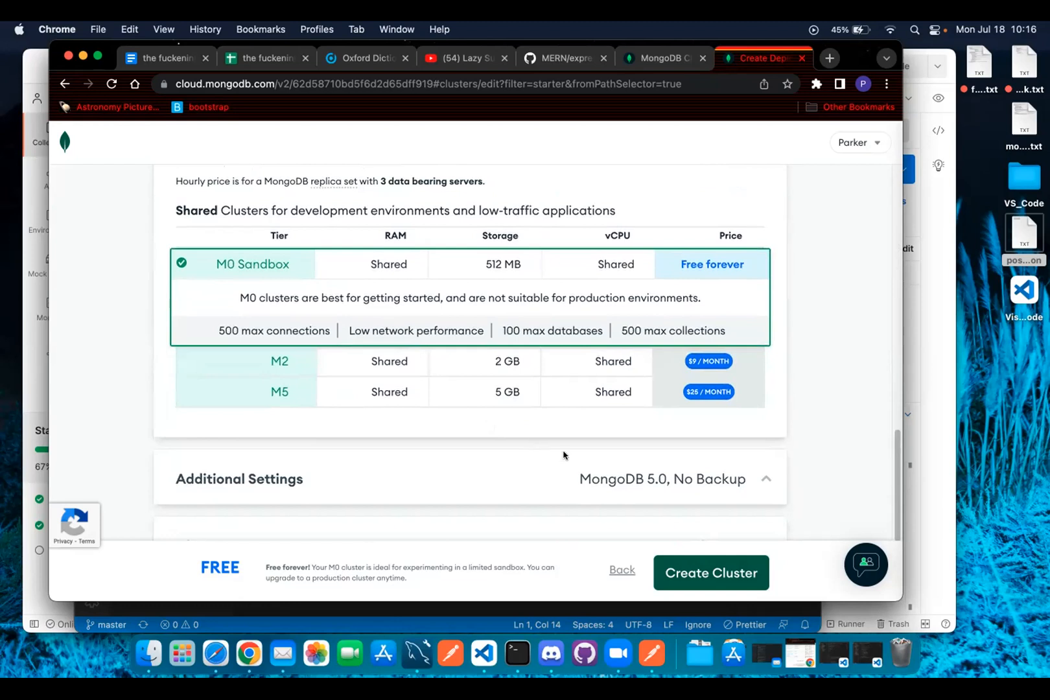
left_click(530, 477)
scroll(522, 466, "down", 6)
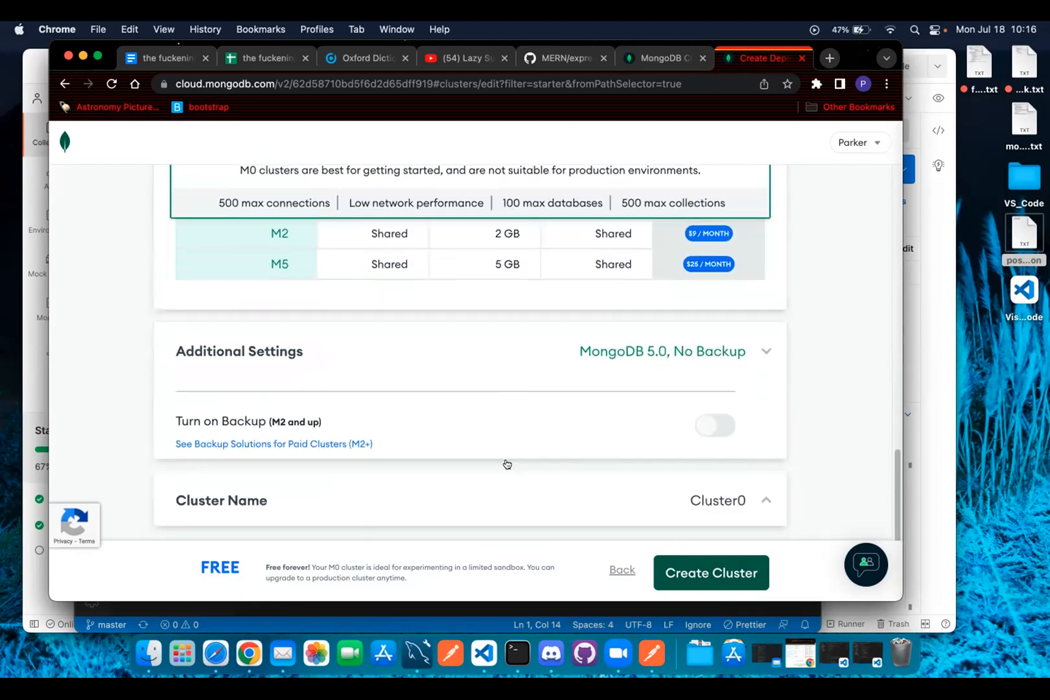
left_click(472, 477)
scroll(478, 453, "down", 5)
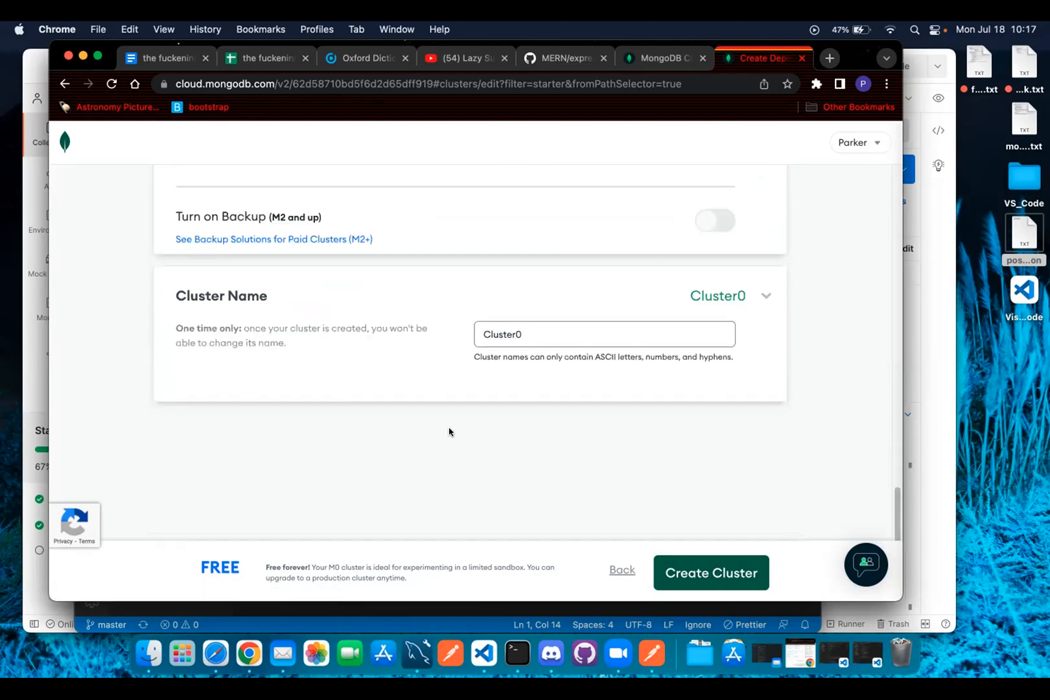
Replace the default name Cluster0 with ClusterJuly.
double_click(555, 326)
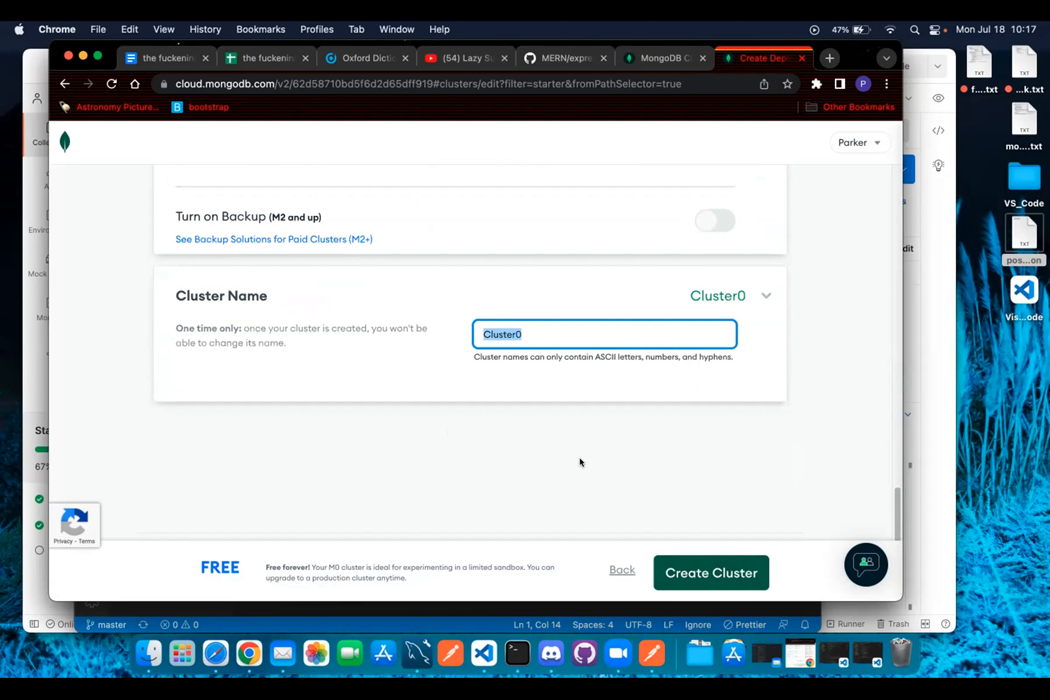
type("Clust")
key("BackSpace")
key("BackSpace")
type("c")
key("BackSpace")
type("ster")
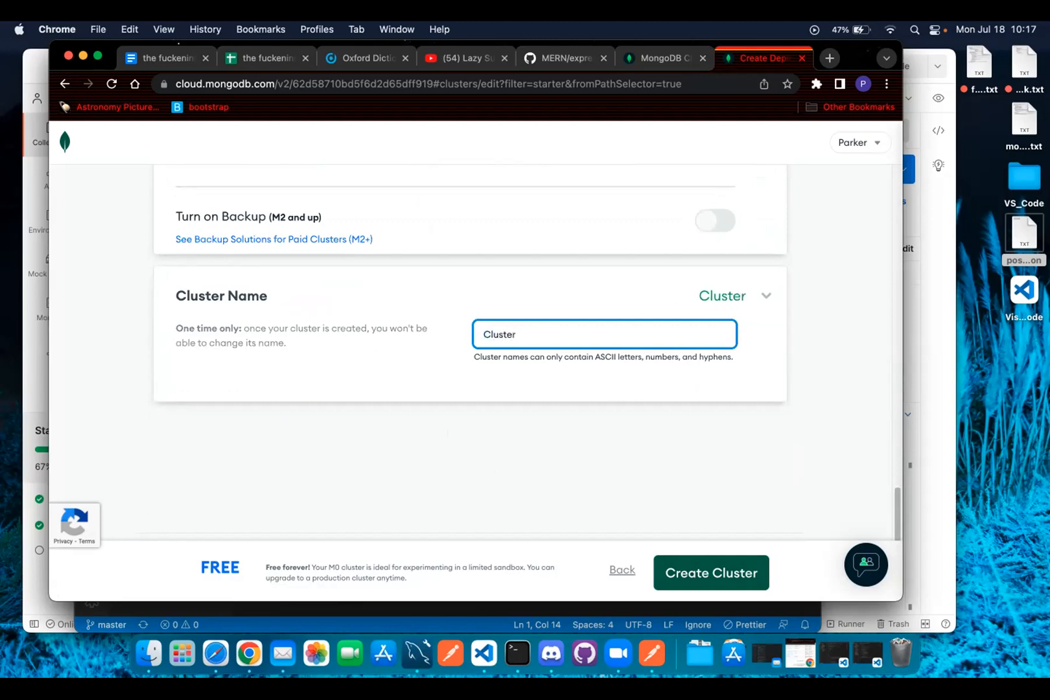
type("July")
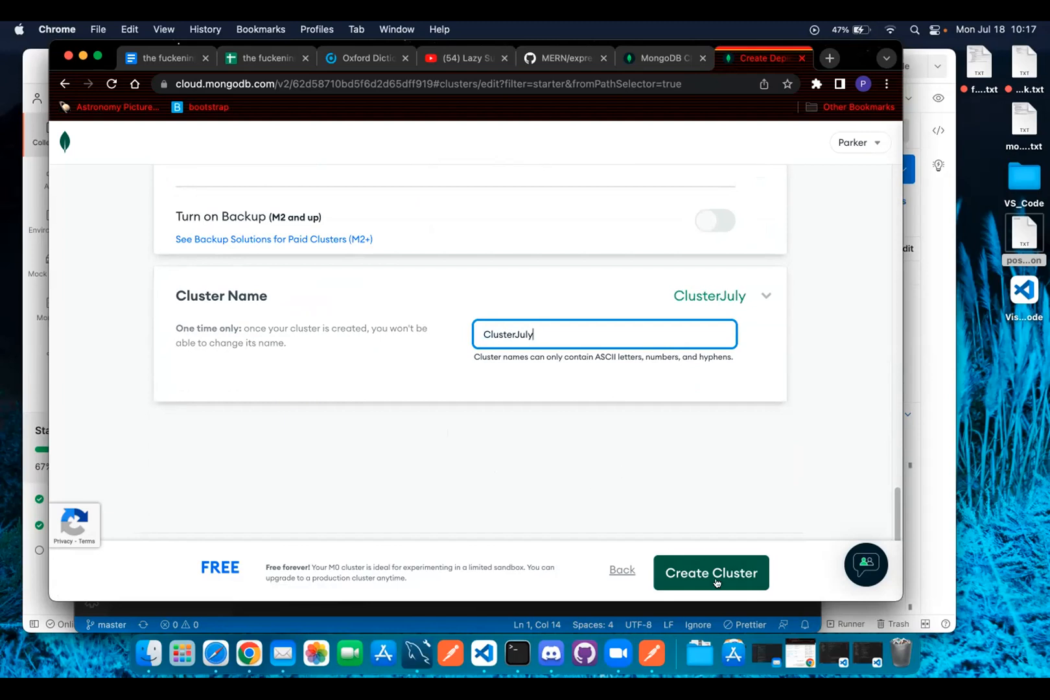
Create the free M0 cluster with the chosen AWS Oregon settings.
left_click(729, 573)
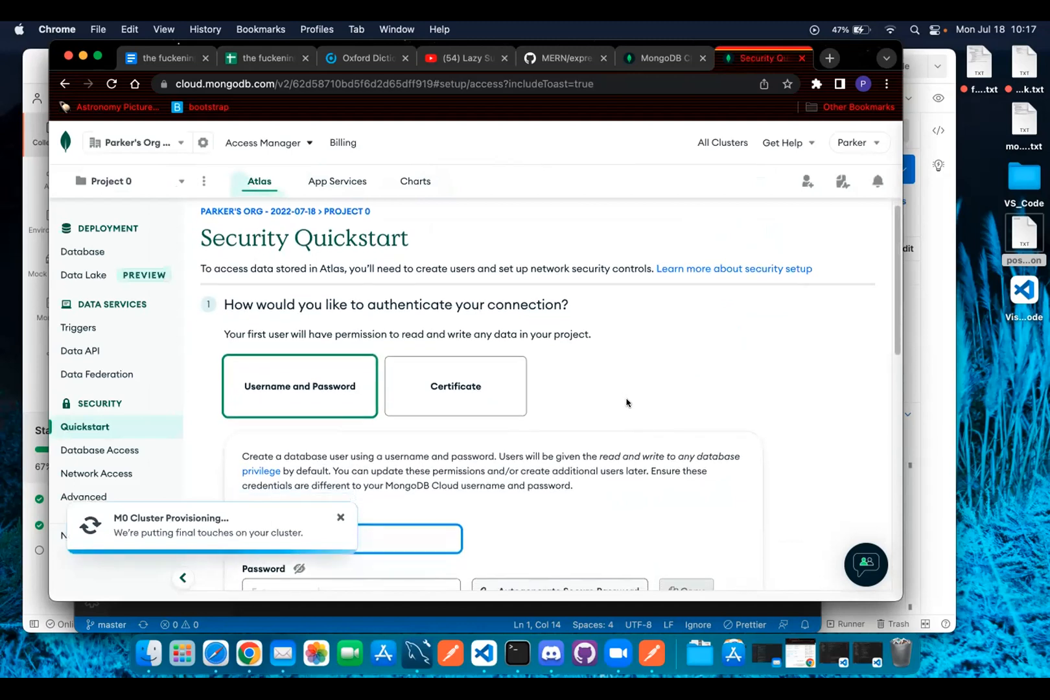
scroll(621, 403, "down", 3)
scroll(607, 406, "up", 2)
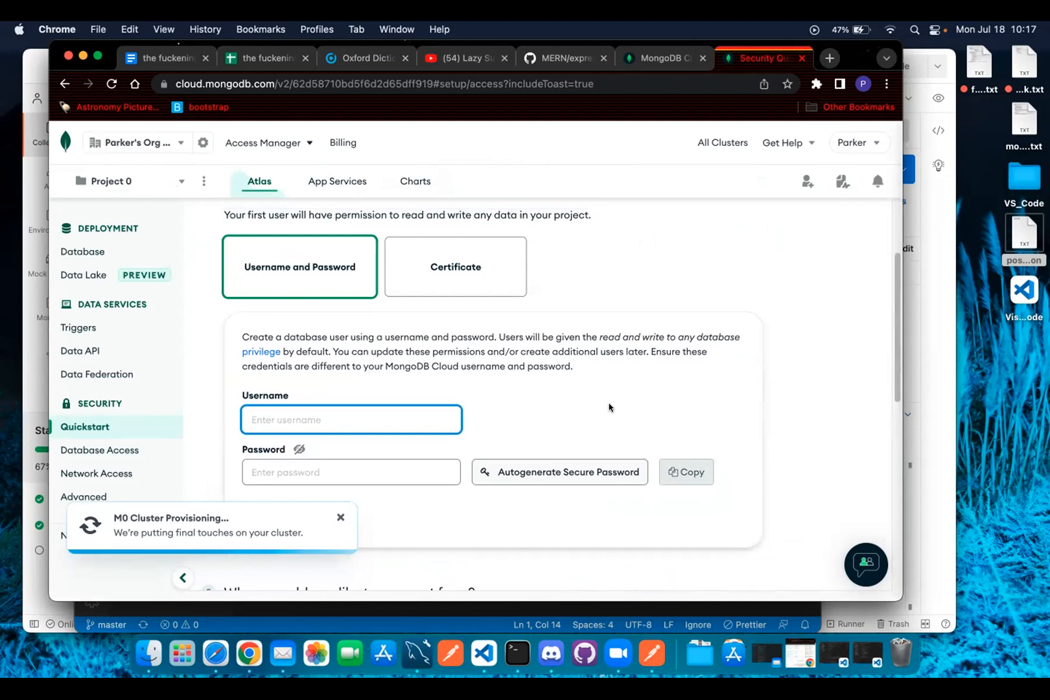
scroll(610, 407, "up", 3)
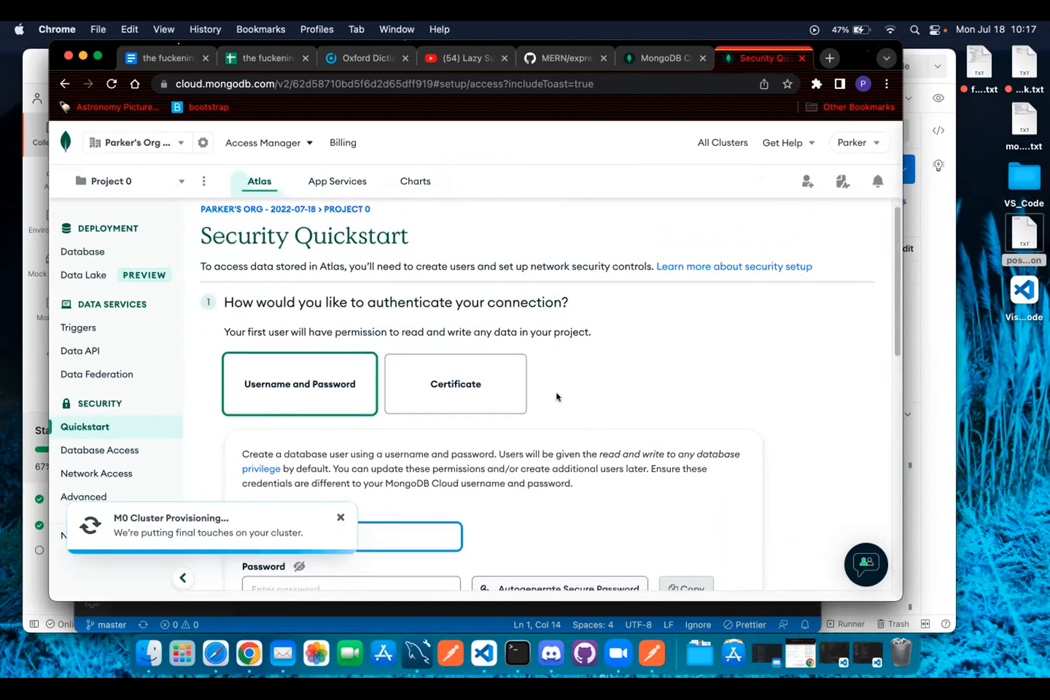
Create a database user 'root' with username and password authentication.
left_click(306, 376)
scroll(309, 361, "down", 3)
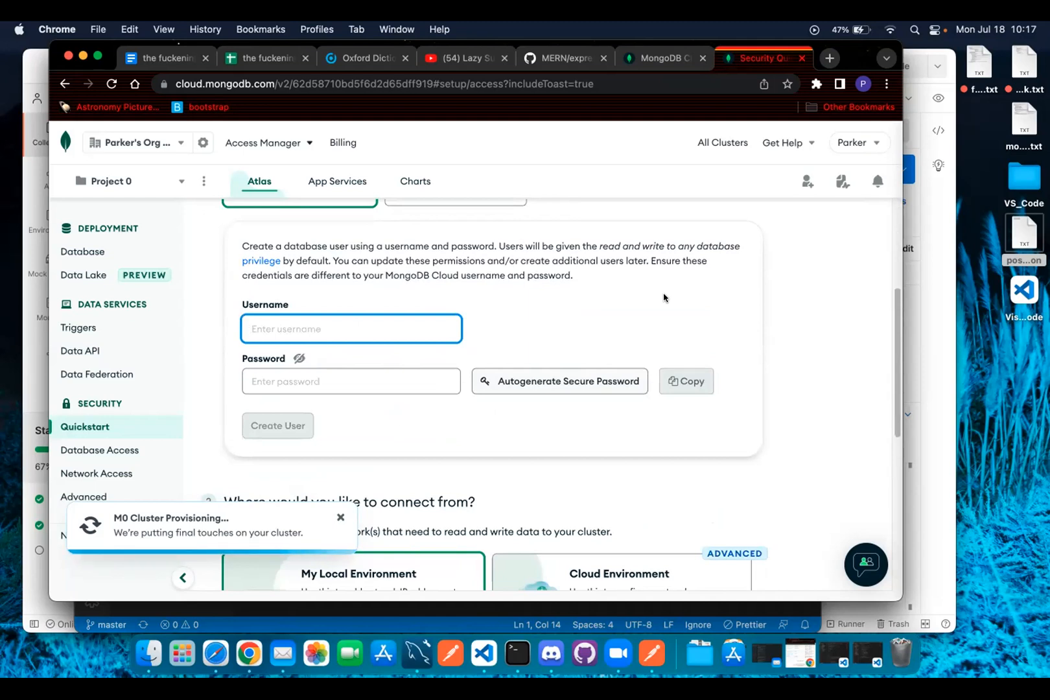
type("root")
key("Tab")
key("Tab")
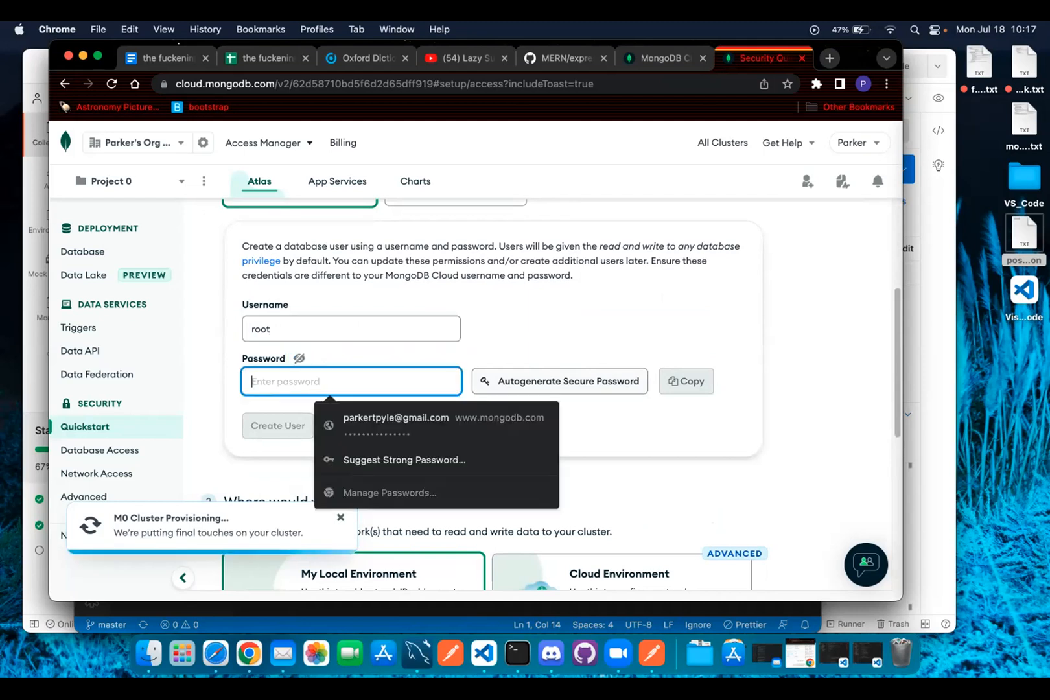
type("••••••••")
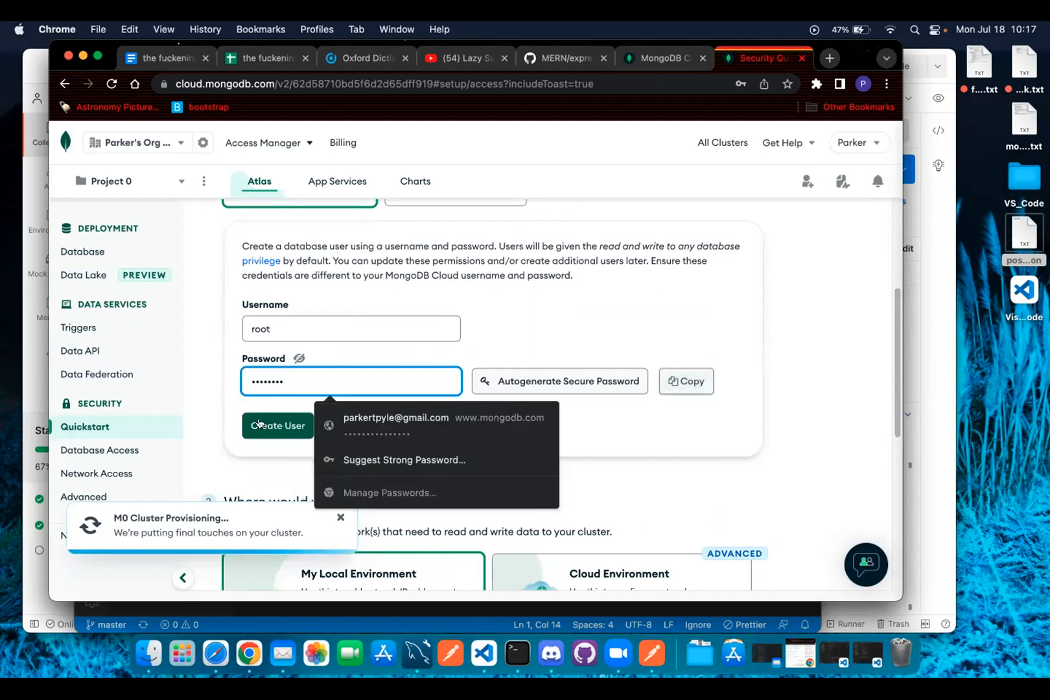
left_click(259, 425)
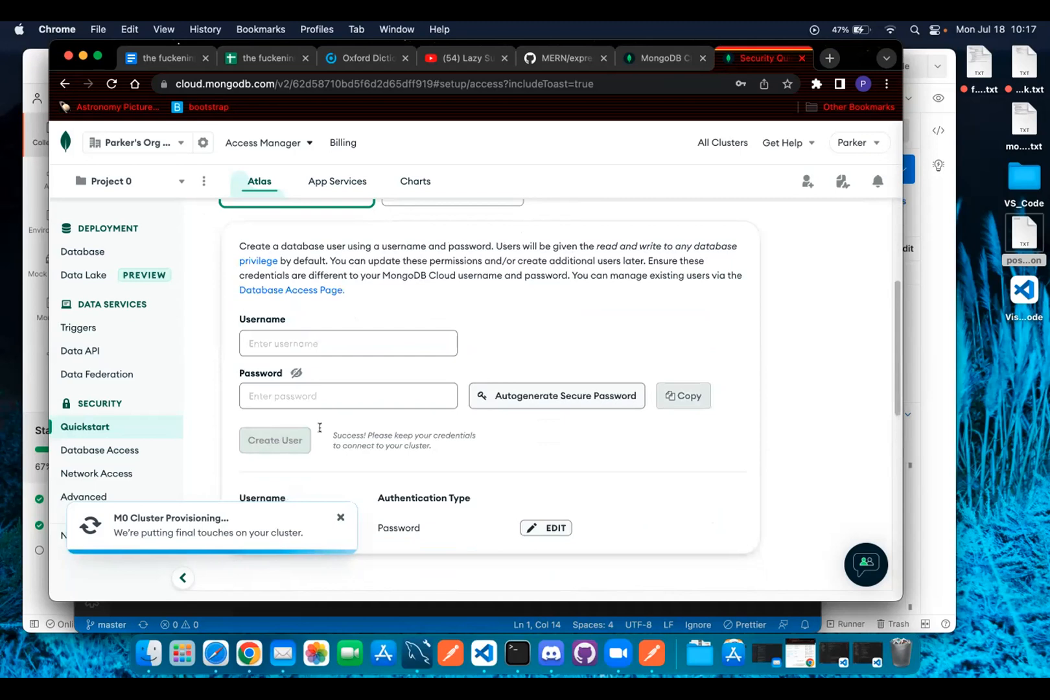
scroll(399, 429, "up", 3)
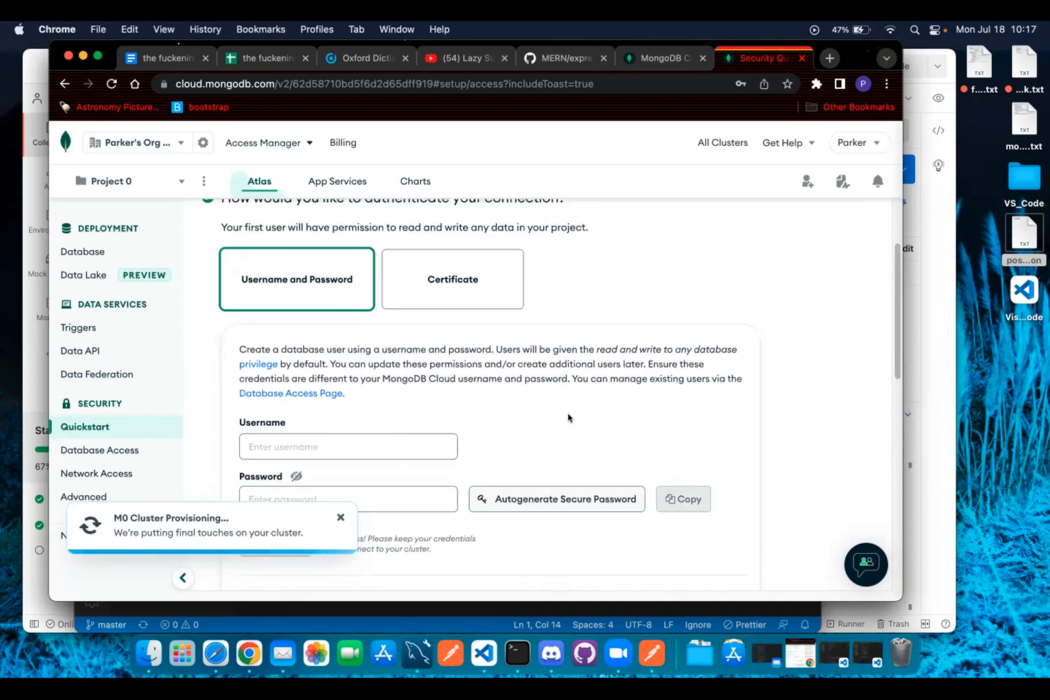
scroll(568, 417, "down", 8)
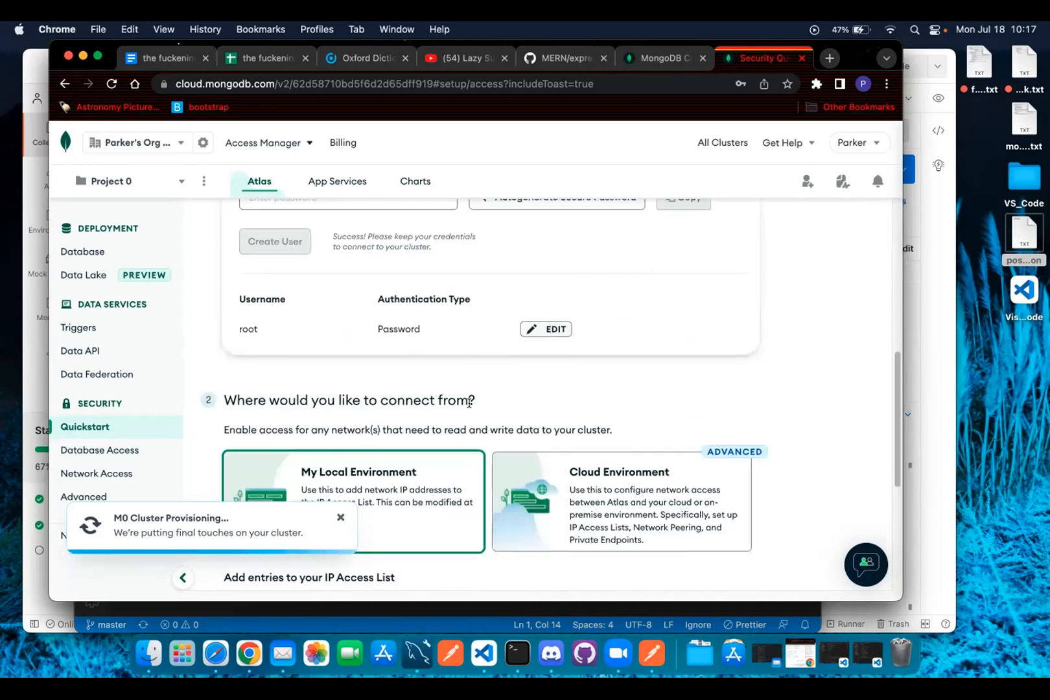
scroll(423, 397, "up", 1)
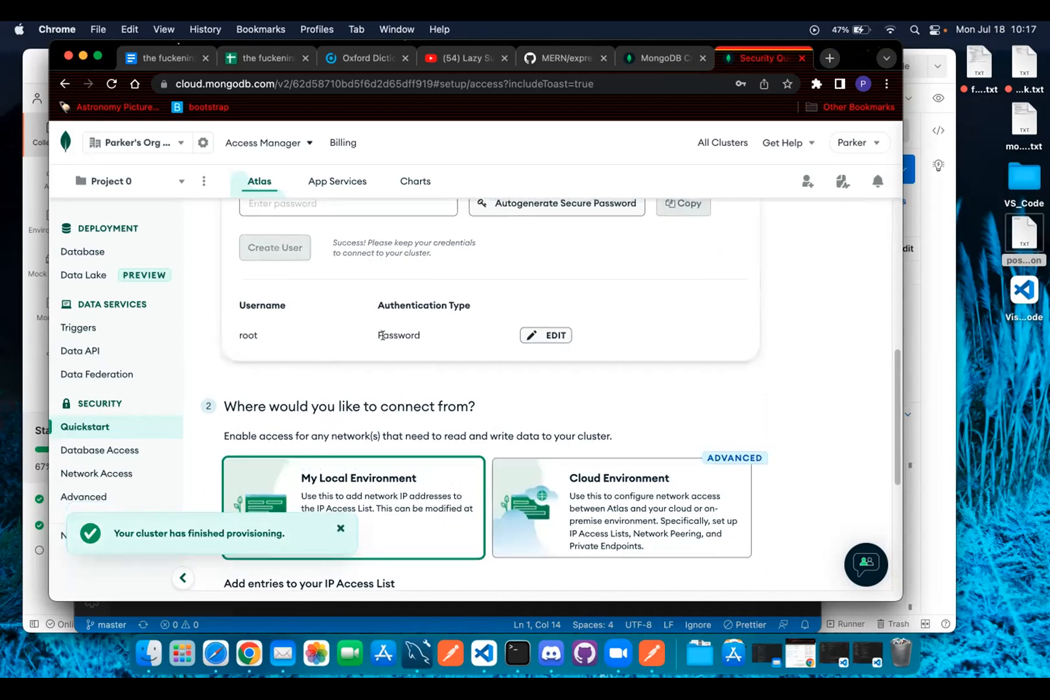
scroll(337, 417, "up", 5)
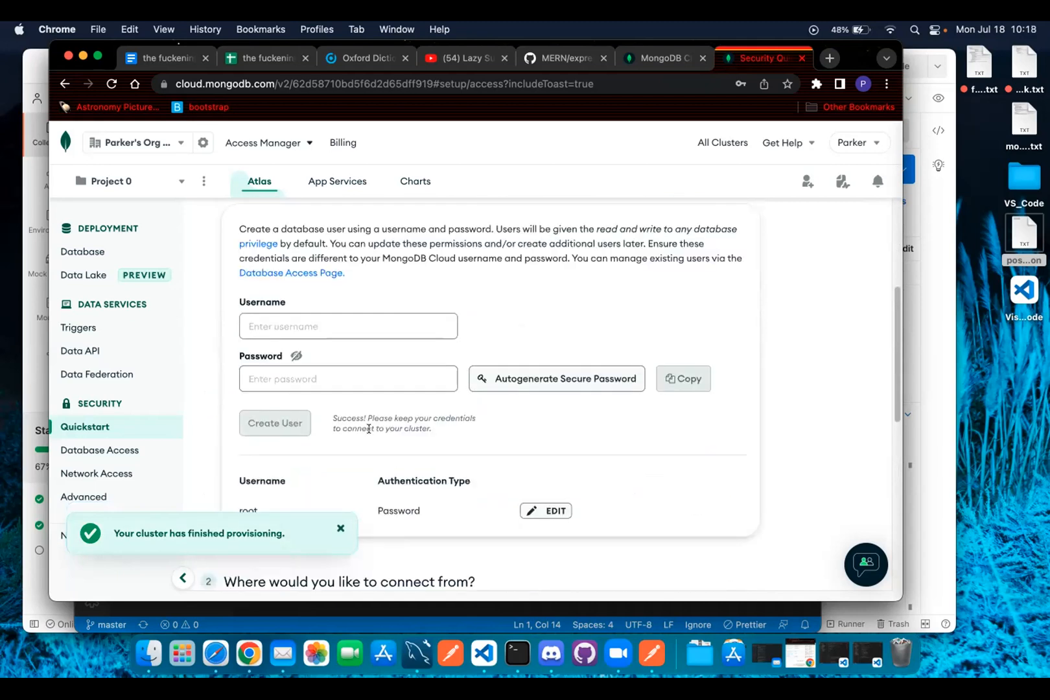
scroll(370, 428, "up", 3)
scroll(370, 421, "down", 9)
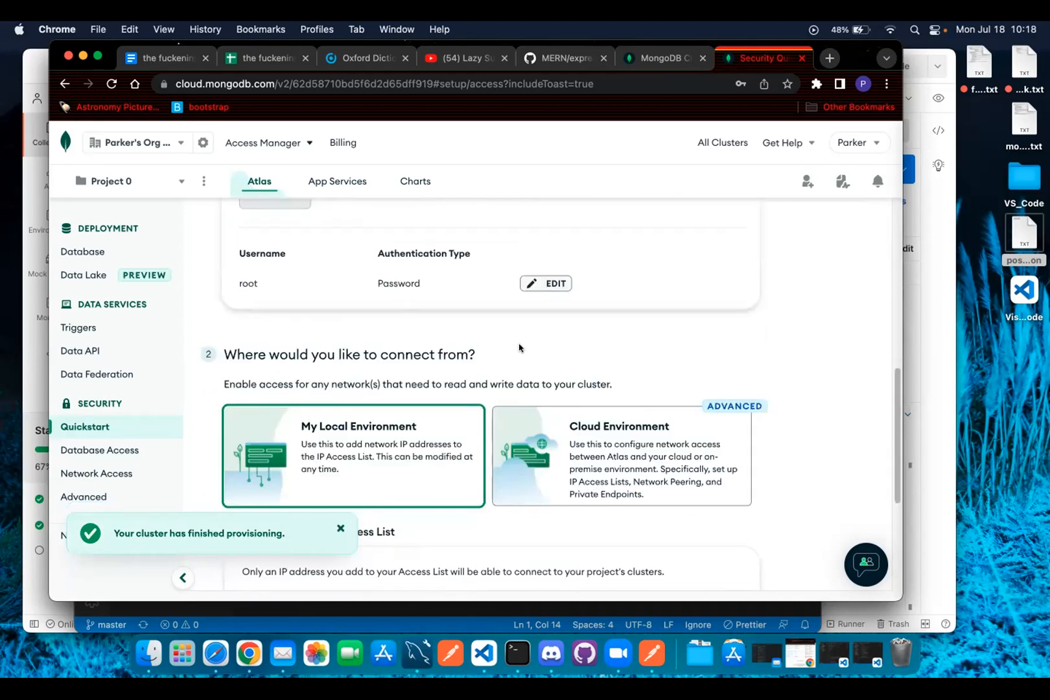
Edit the root database user and save a newly entered password.
scroll(428, 352, "up", 8)
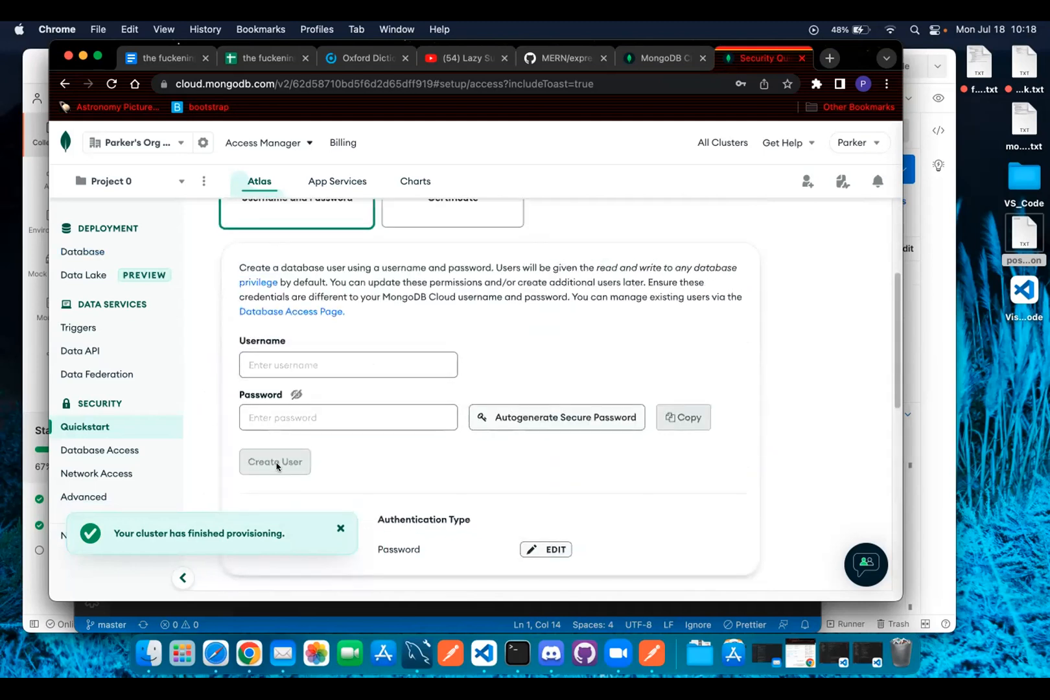
scroll(415, 402, "down", 6)
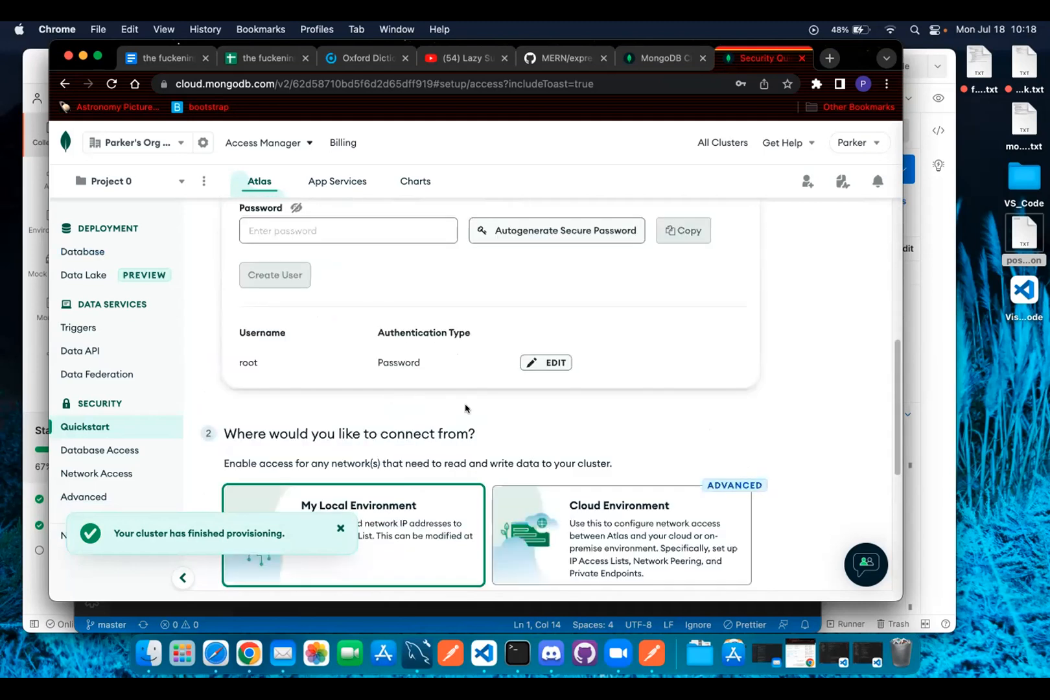
scroll(474, 407, "down", 5)
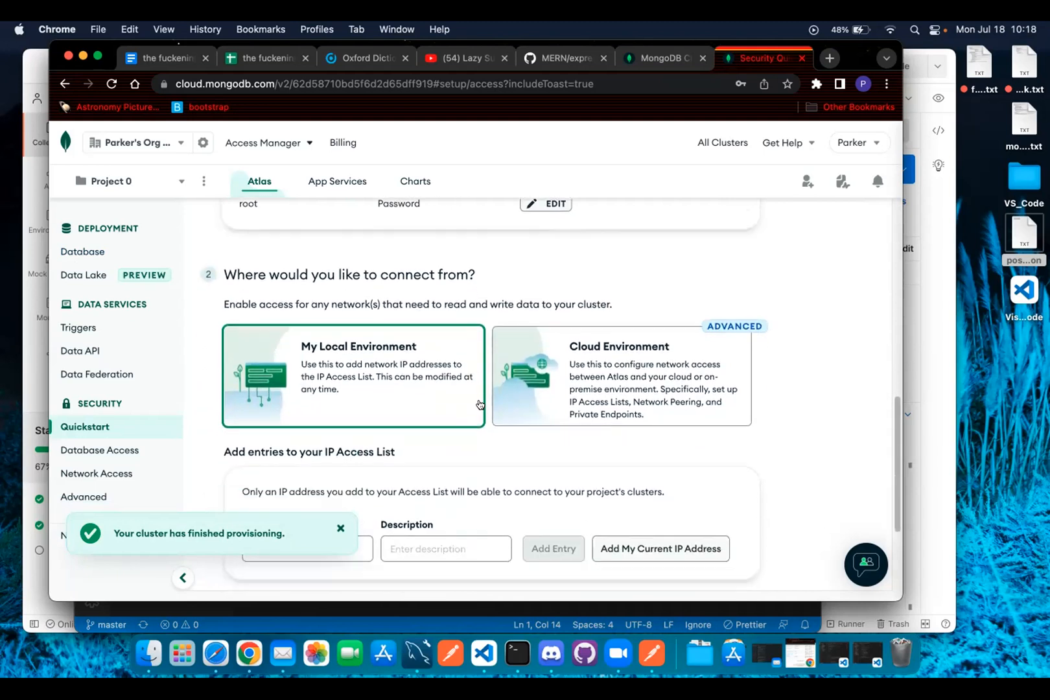
scroll(479, 405, "up", 8)
left_click(559, 456)
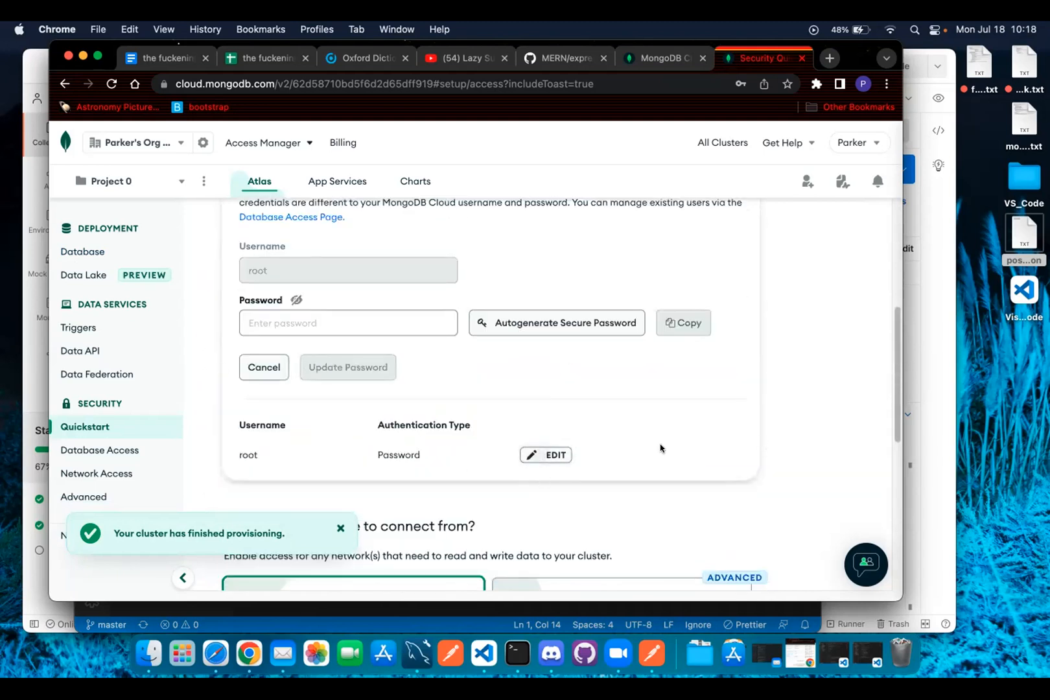
left_click(345, 323)
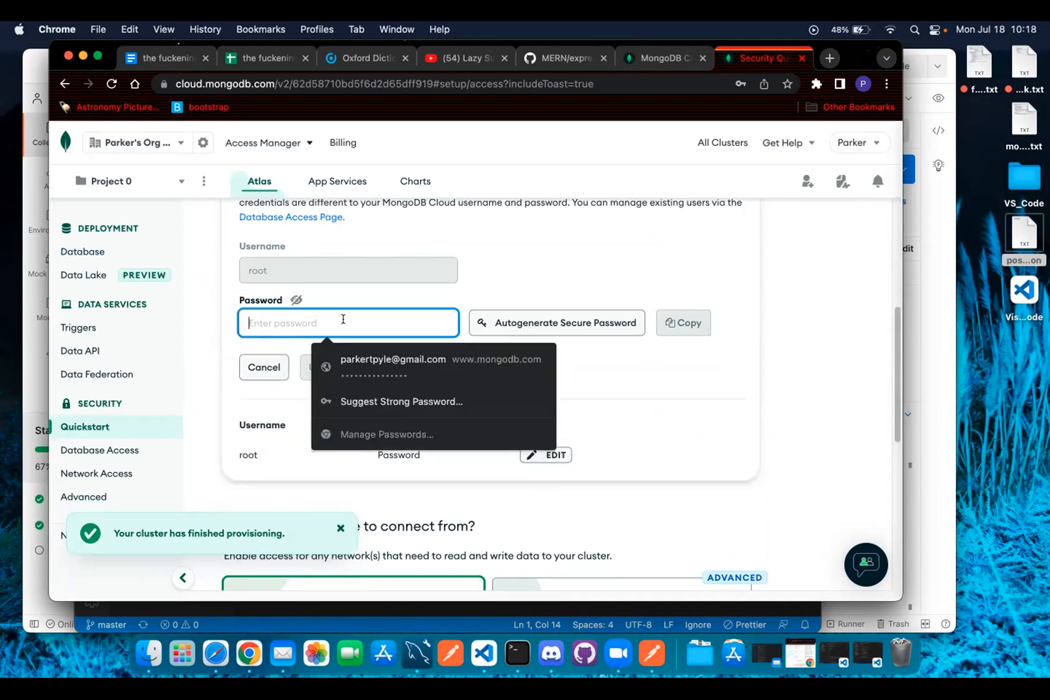
type("•••••")
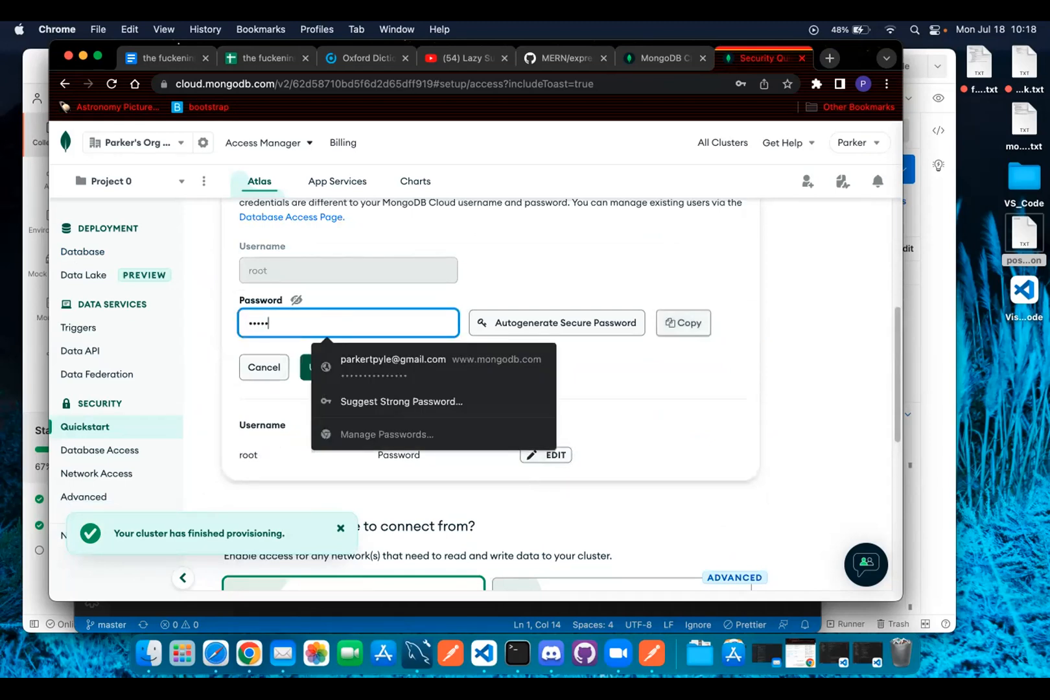
left_click(306, 368)
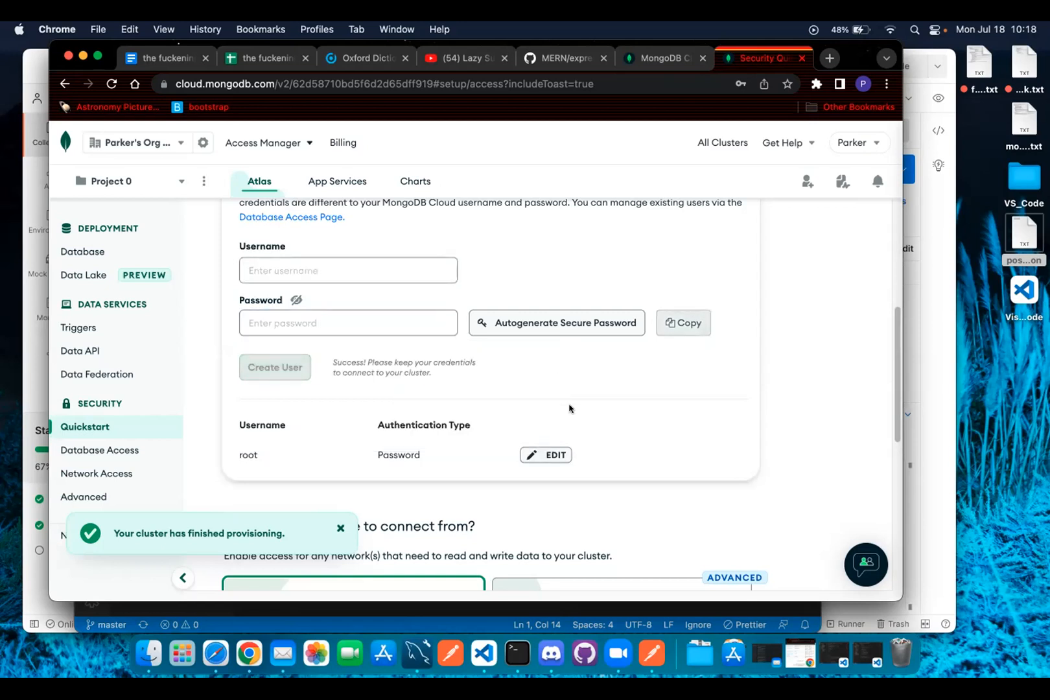
scroll(626, 469, "down", 4)
Add this computer's current IP address, labelled My IP Address, to the access list.
scroll(611, 469, "down", 5)
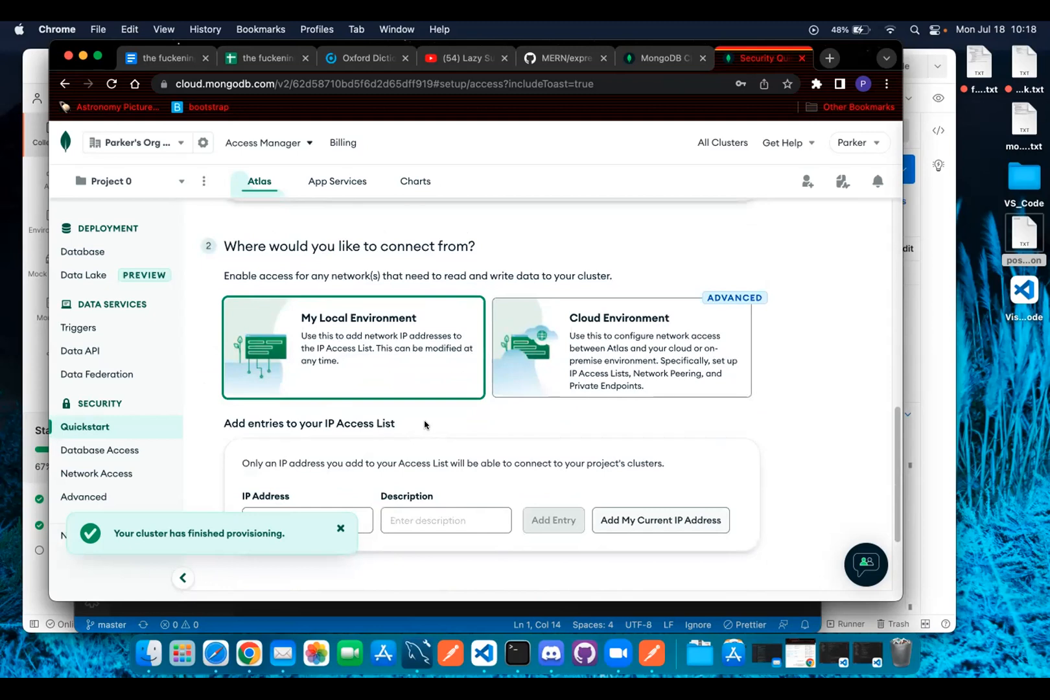
scroll(498, 429, "down", 1)
scroll(475, 425, "down", 2)
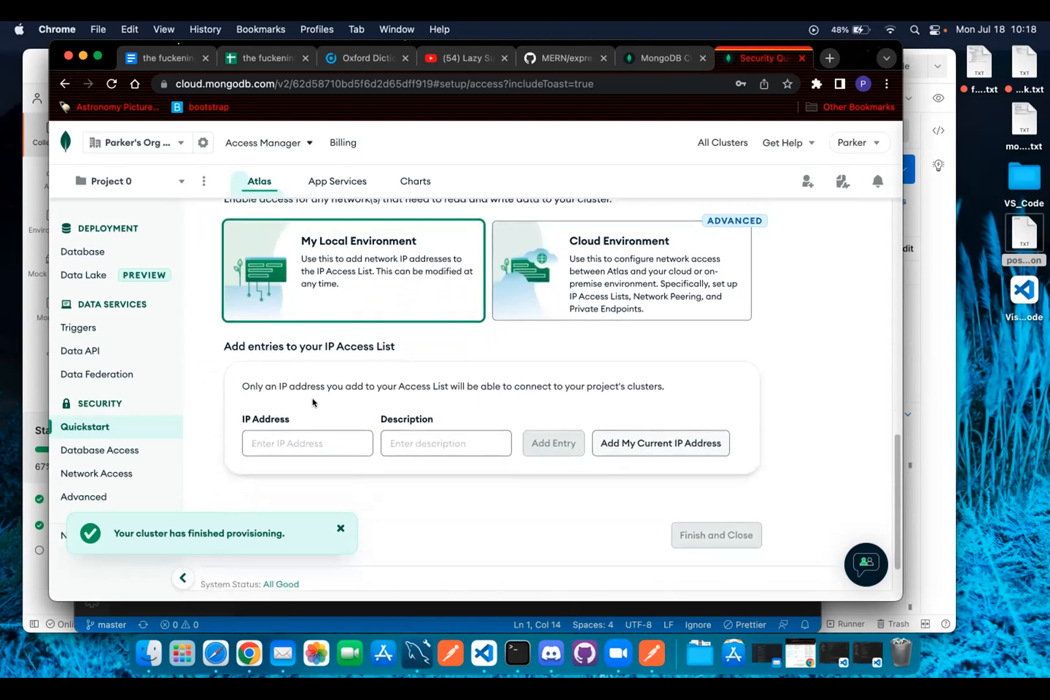
scroll(313, 402, "down", 2)
left_click(620, 397)
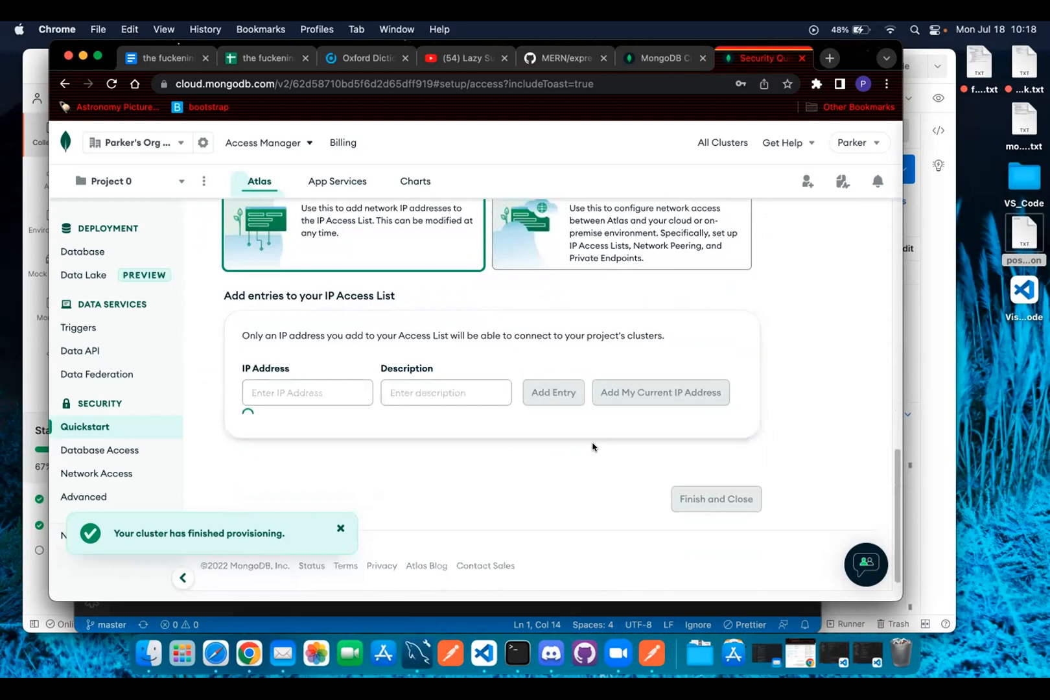
scroll(428, 477, "down", 3)
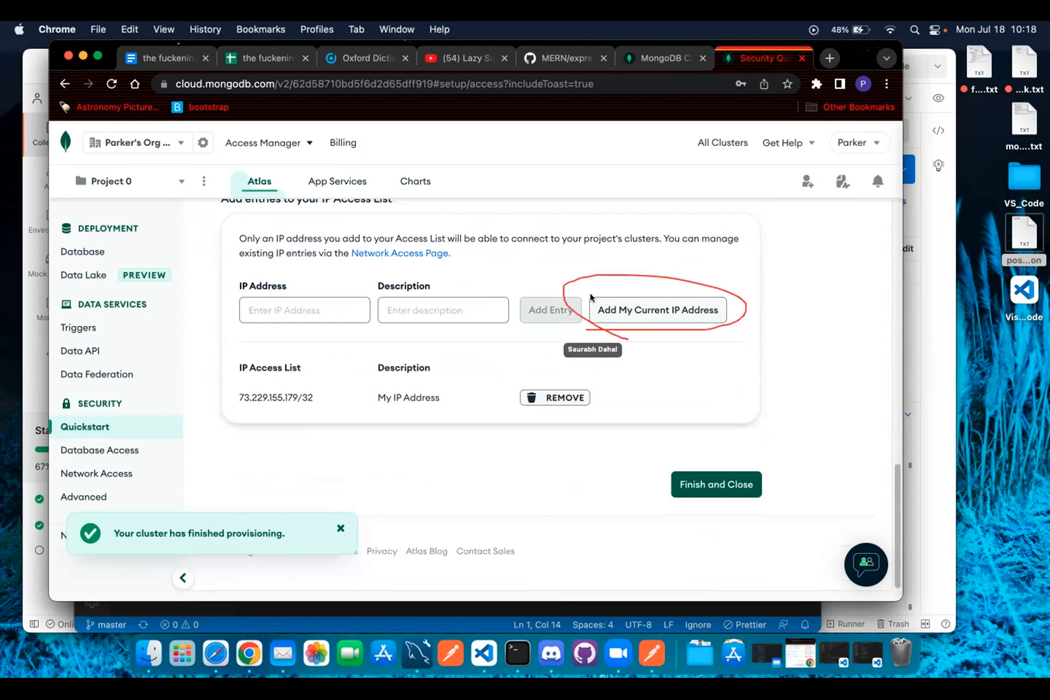
left_click_drag(238, 394, 313, 396)
left_click(307, 414)
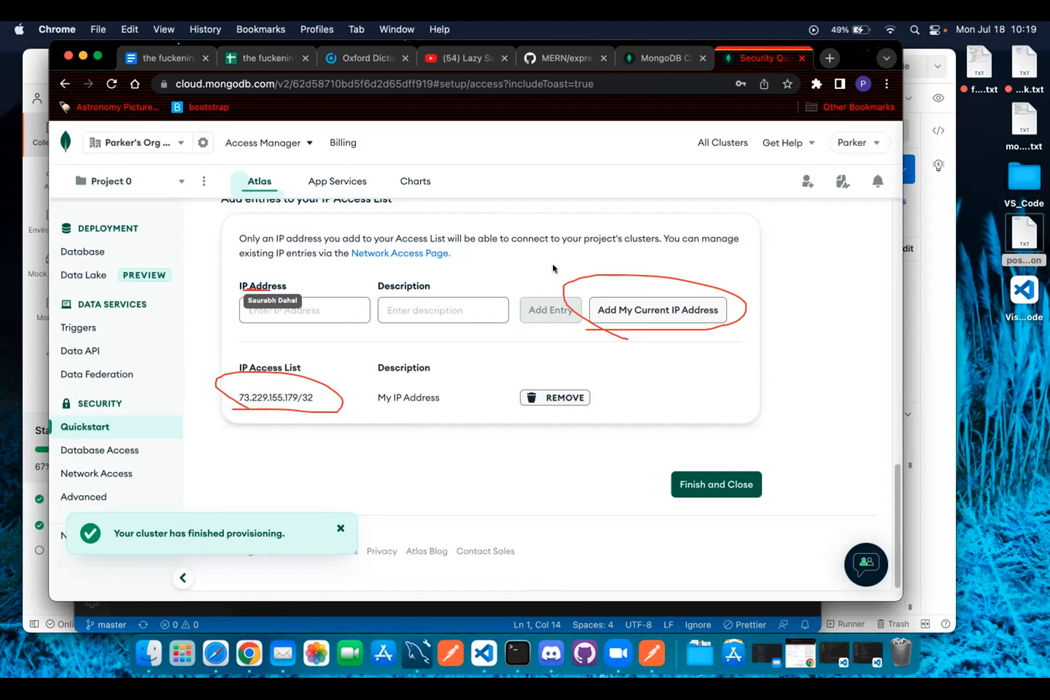
left_click(282, 310)
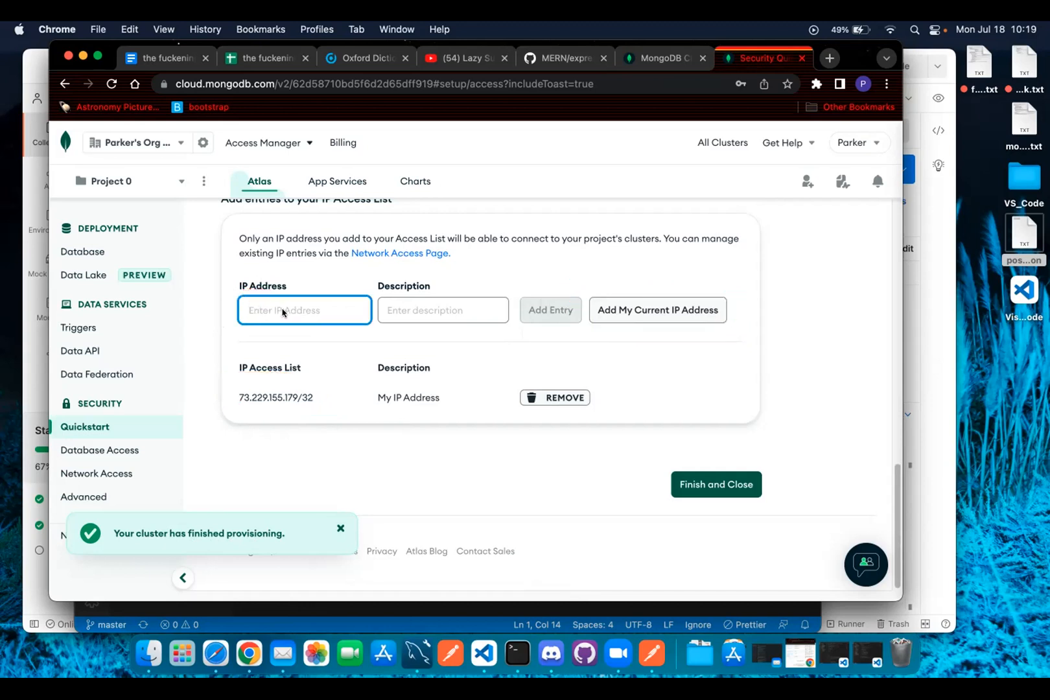
Replace the current IP entry with 0.0.0.0/0 described as 'anywherewolf'.
left_click(554, 397)
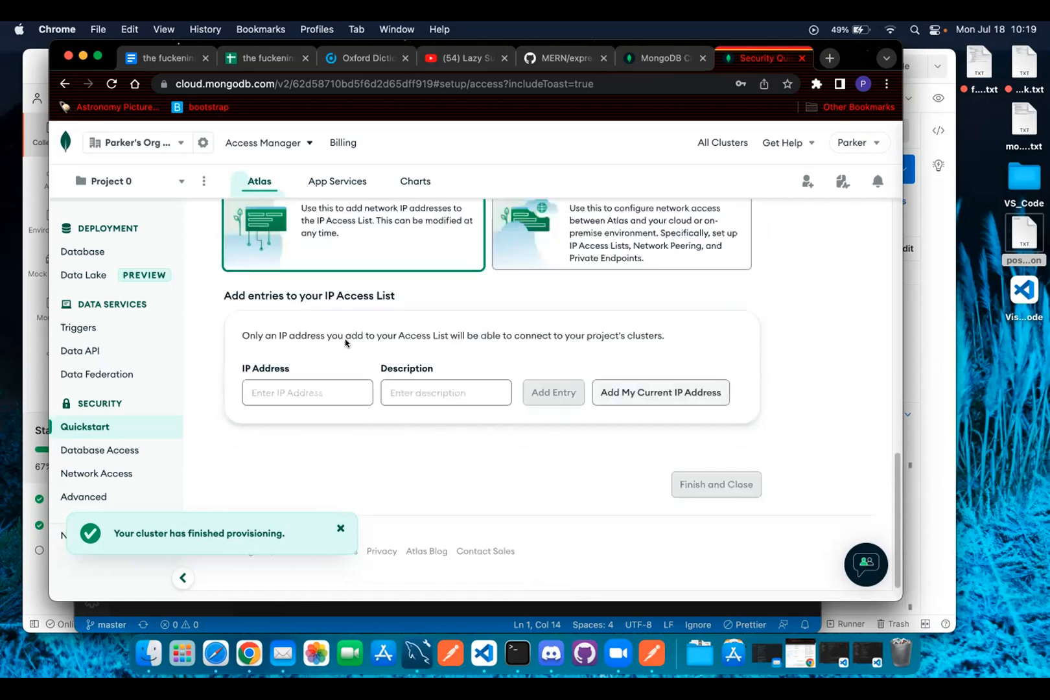
left_click(324, 388)
type("0")
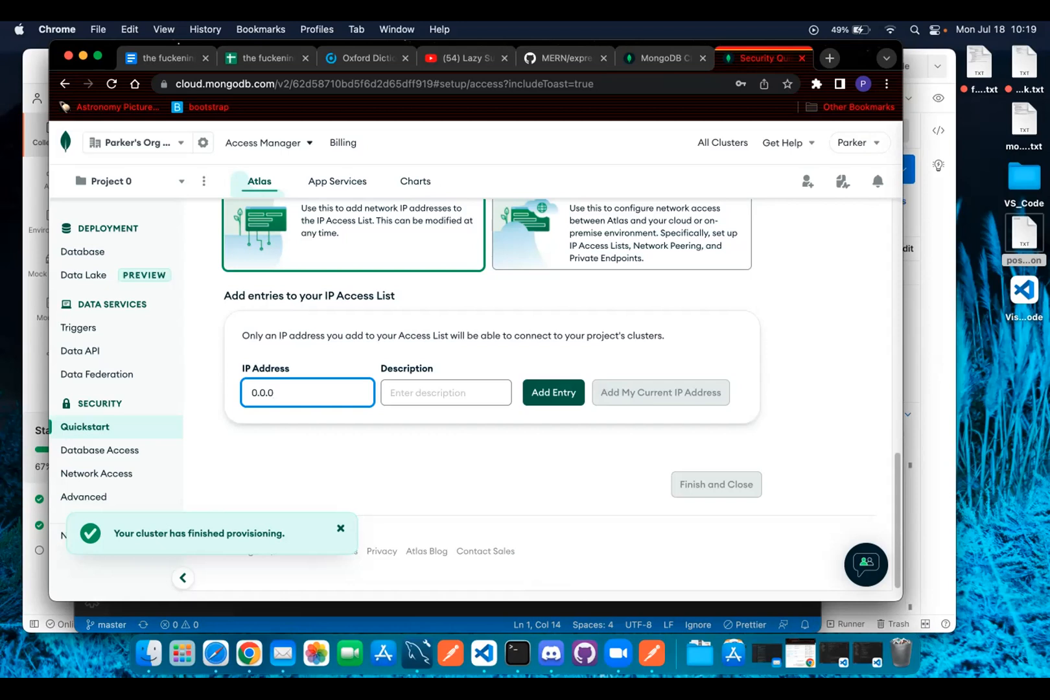
type(".0/0")
left_click(437, 393)
type("anywer")
type("herewo")
key("Return")
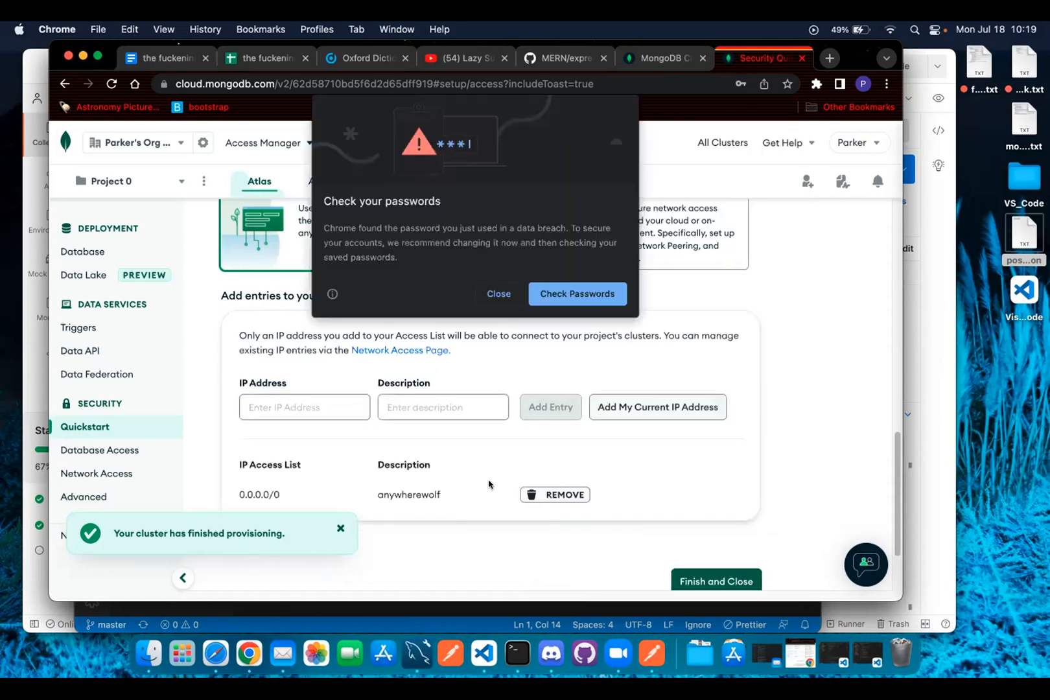
Dismiss Chrome's password breach warning and decline saving the password.
left_click(496, 293)
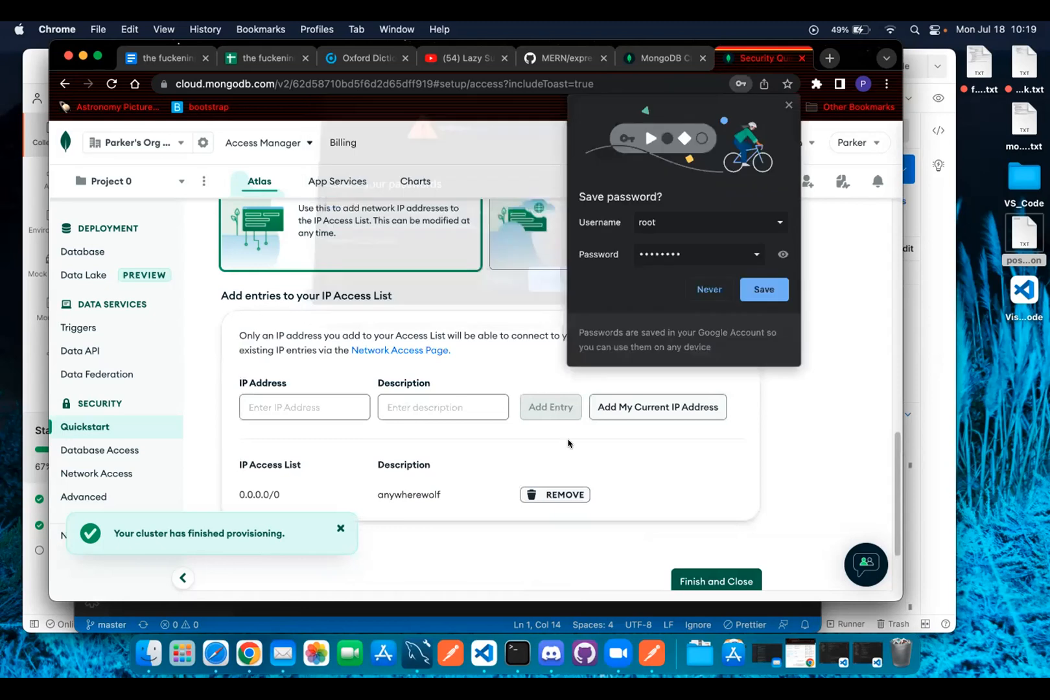
left_click(709, 289)
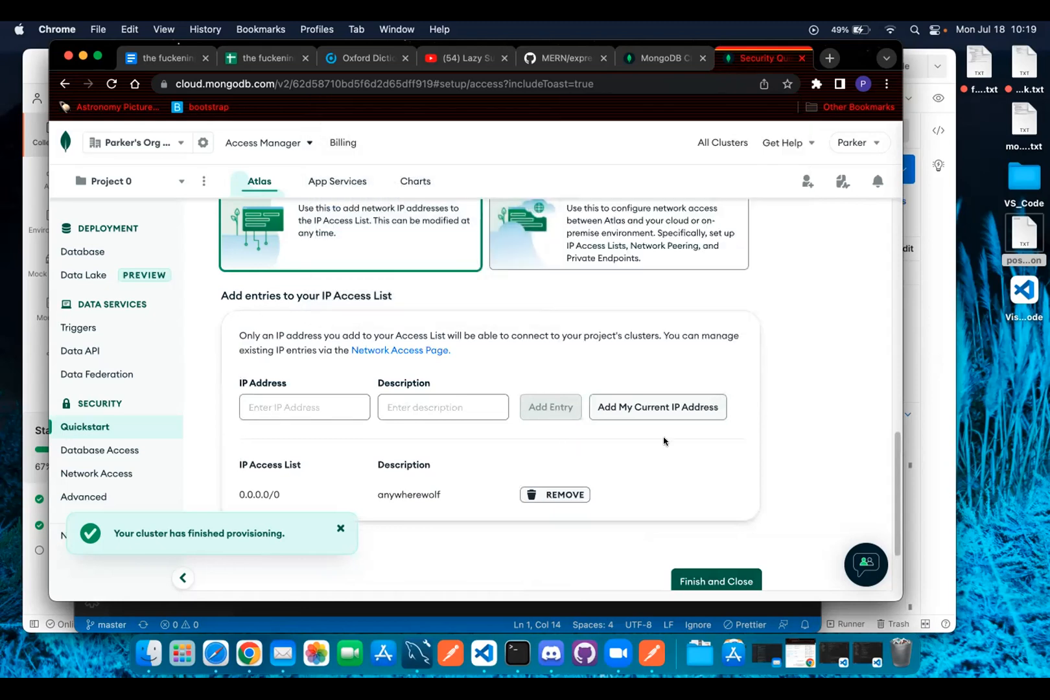
scroll(664, 441, "down", 3)
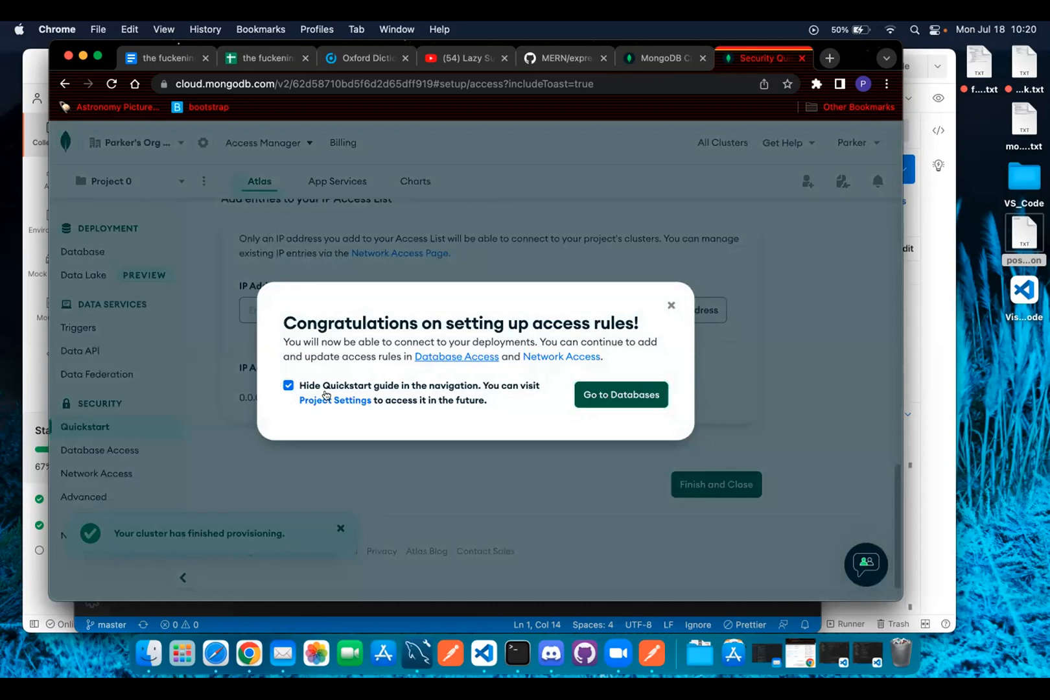
Leave the security quickstart for the Database Deployments page.
left_click(598, 403)
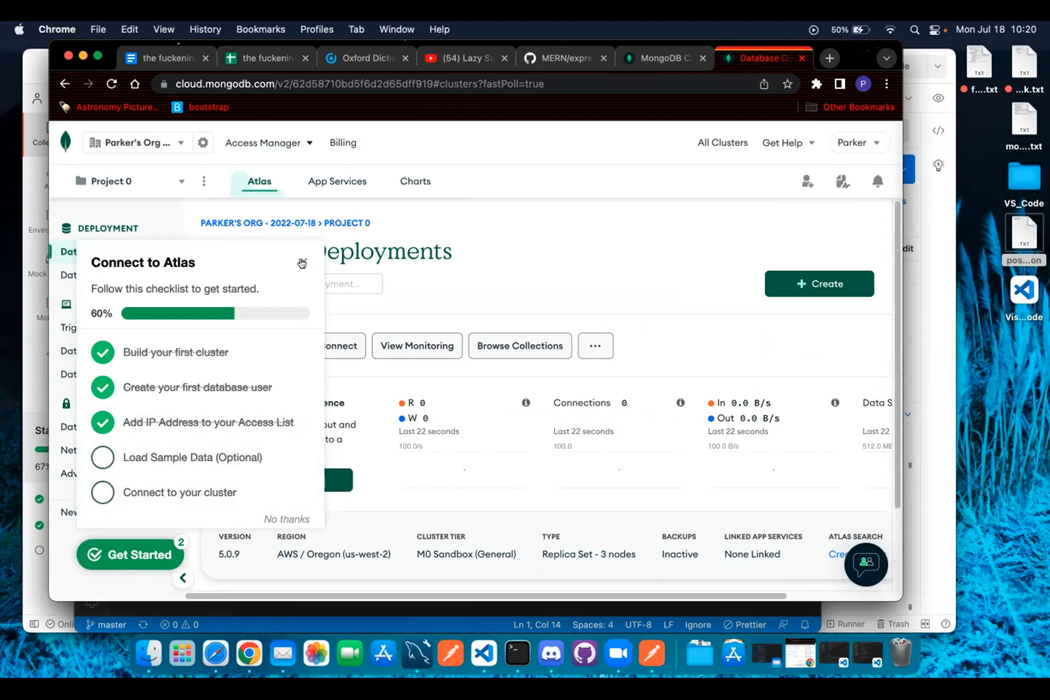
Collapse the Connect to Atlas getting-started checklist.
left_click(301, 262)
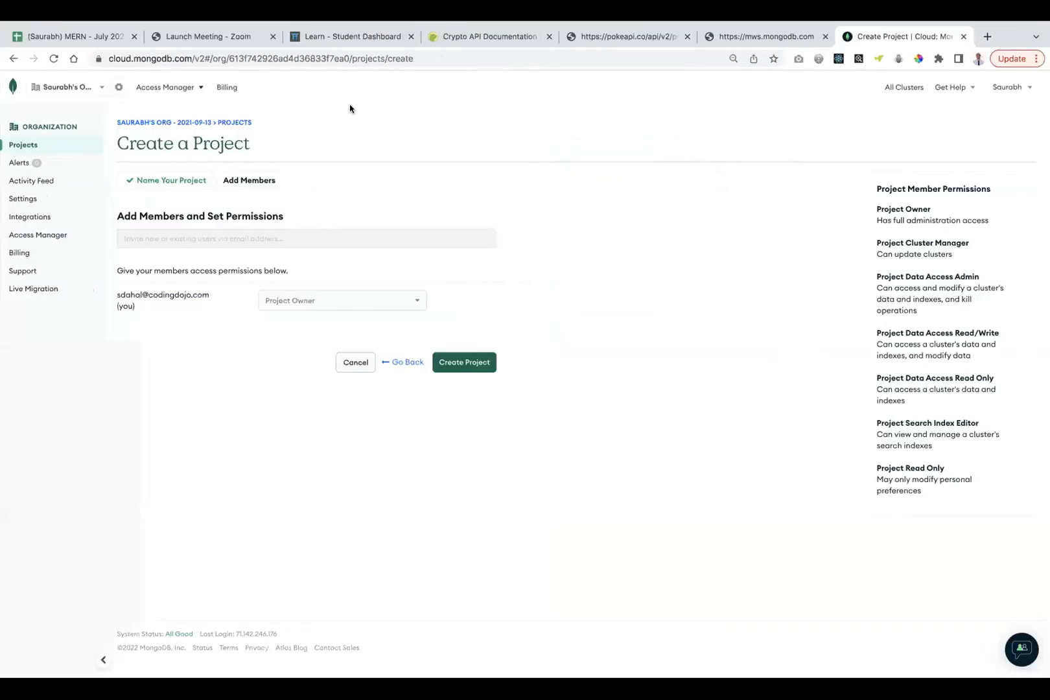
Navigate through the projects list and All Clusters to Project 0's Database Deployments.
left_click(18, 84)
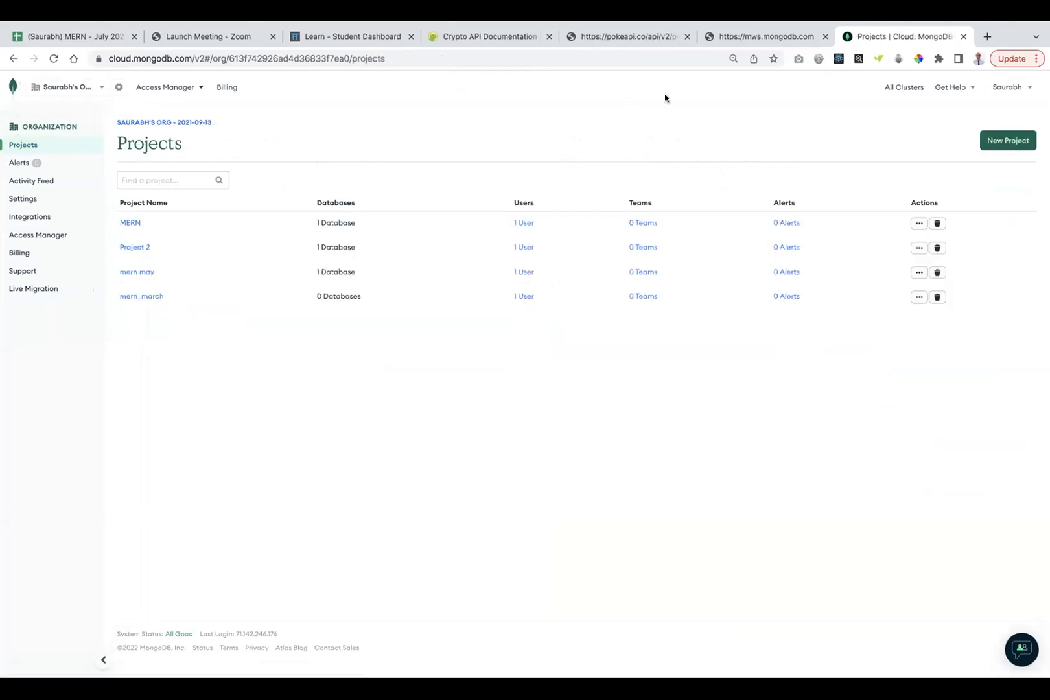
left_click(902, 86)
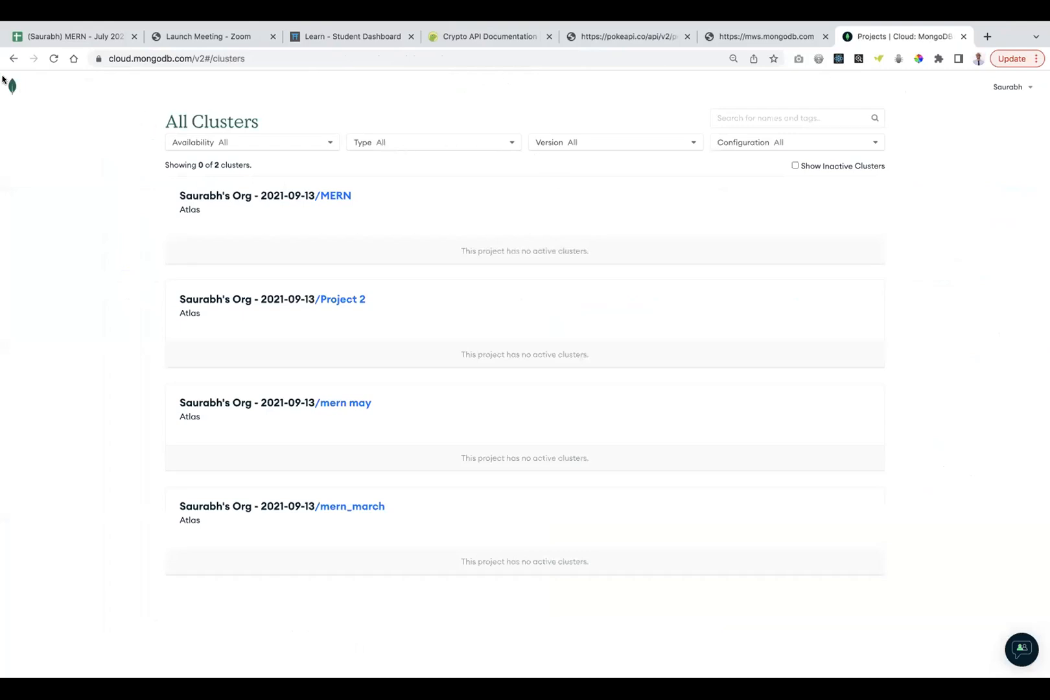
left_click(12, 86)
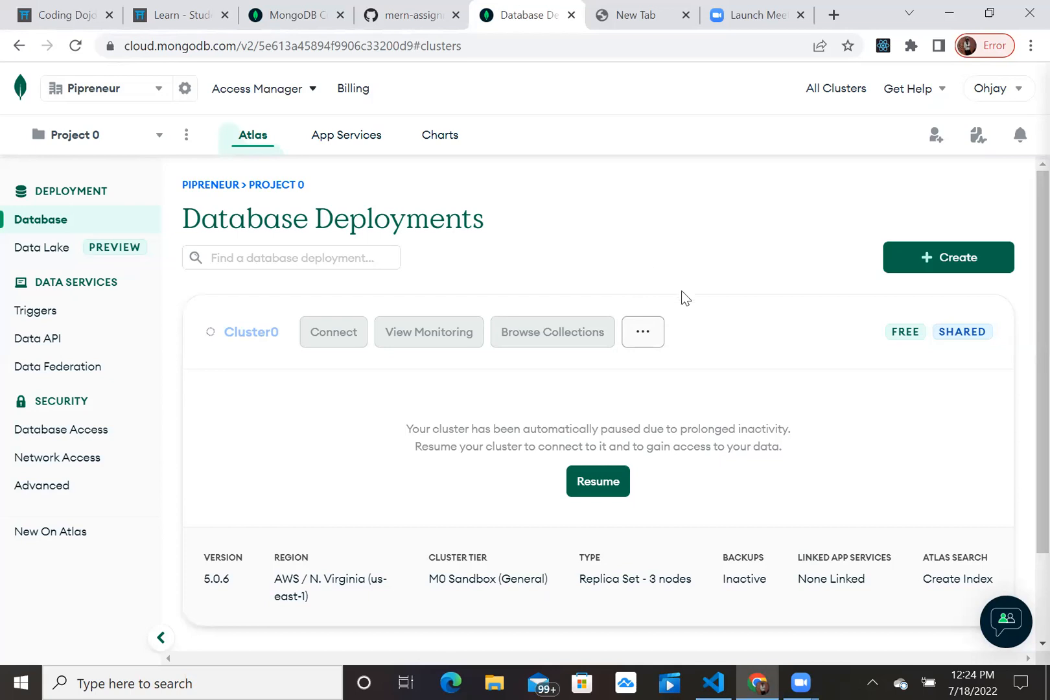
Resume the paused Cluster0 and confirm the resume.
left_click(598, 480)
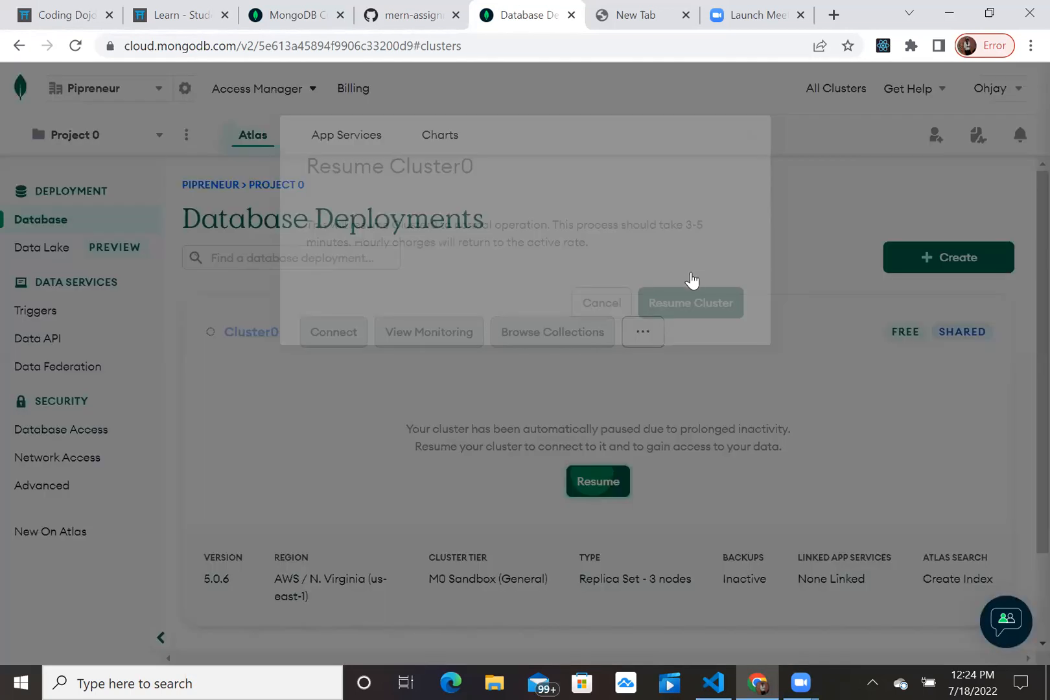
left_click(699, 276)
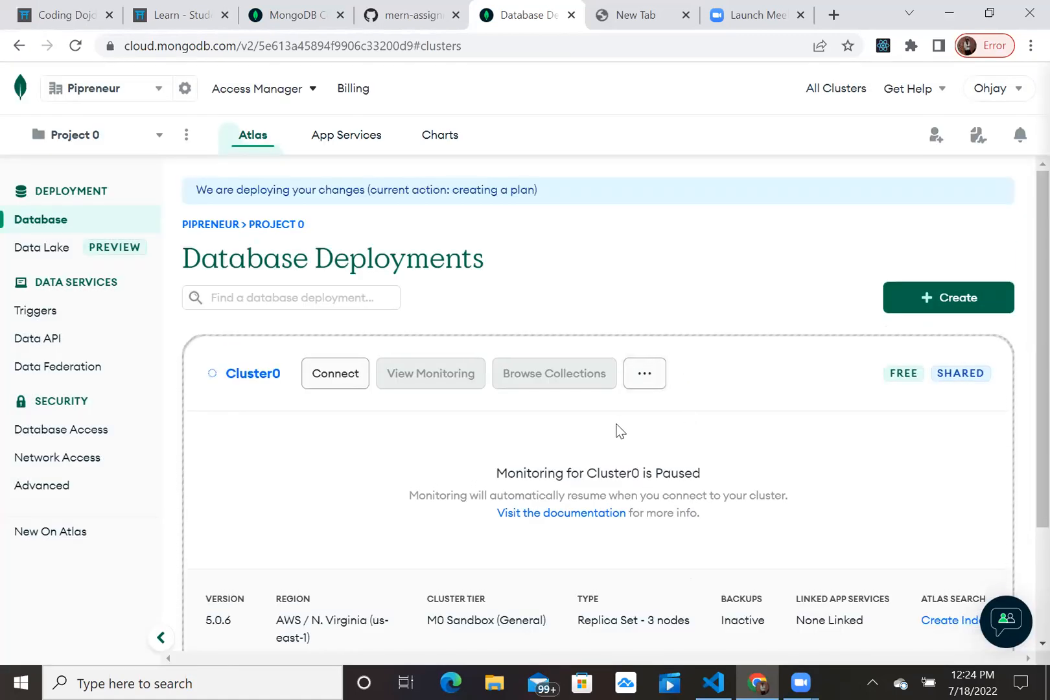
scroll(617, 429, "down", 1)
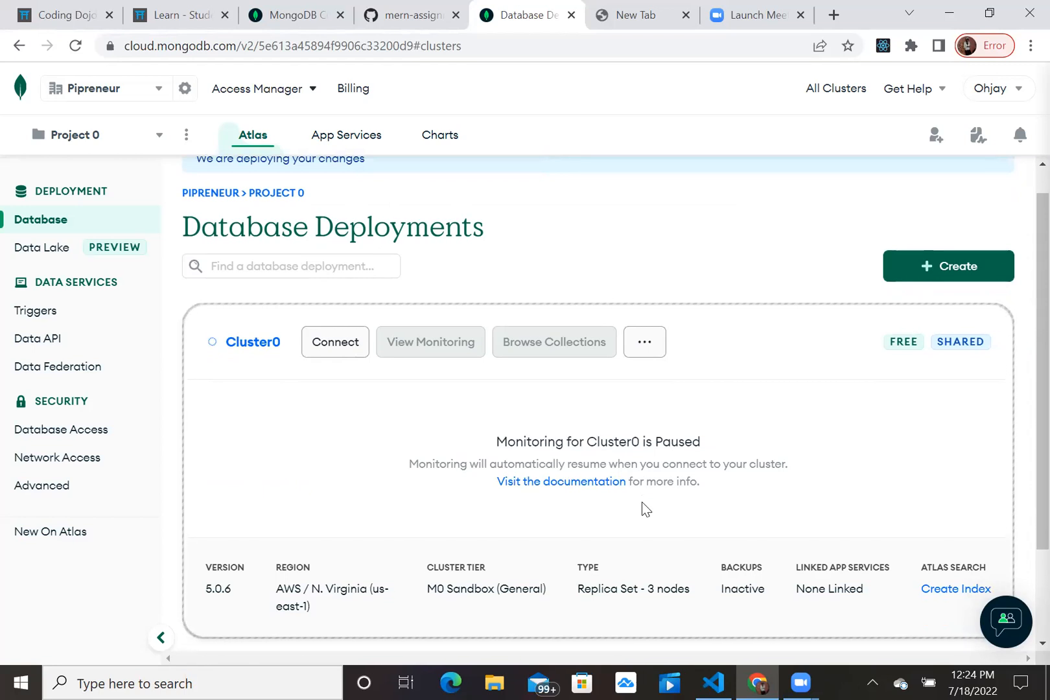
scroll(606, 489, "down", 2)
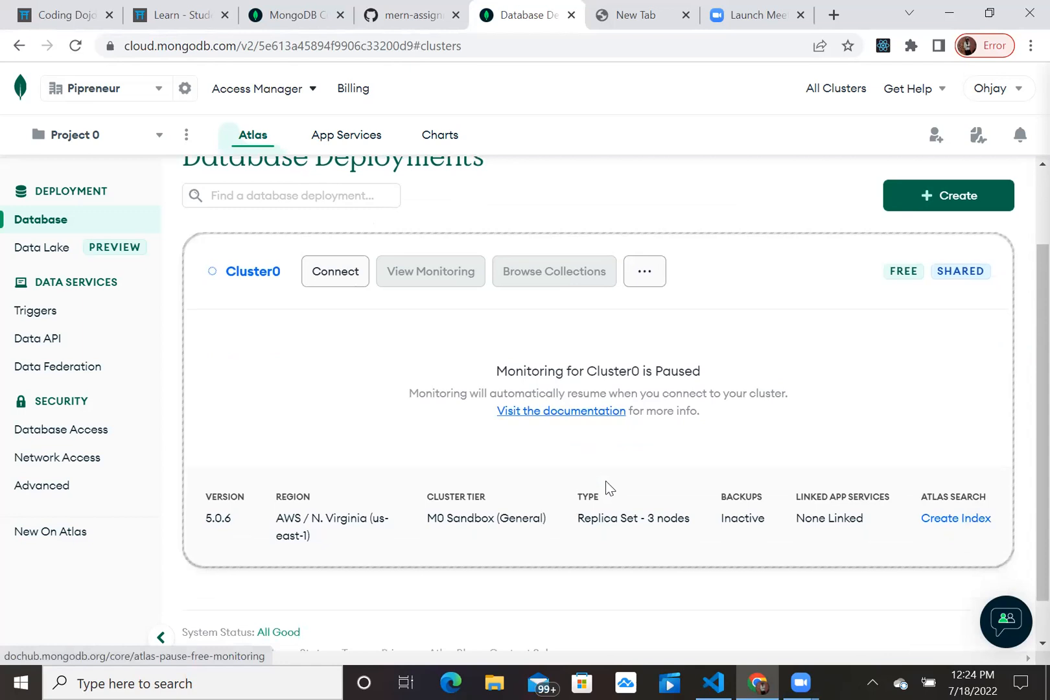
scroll(608, 489, "up", 1)
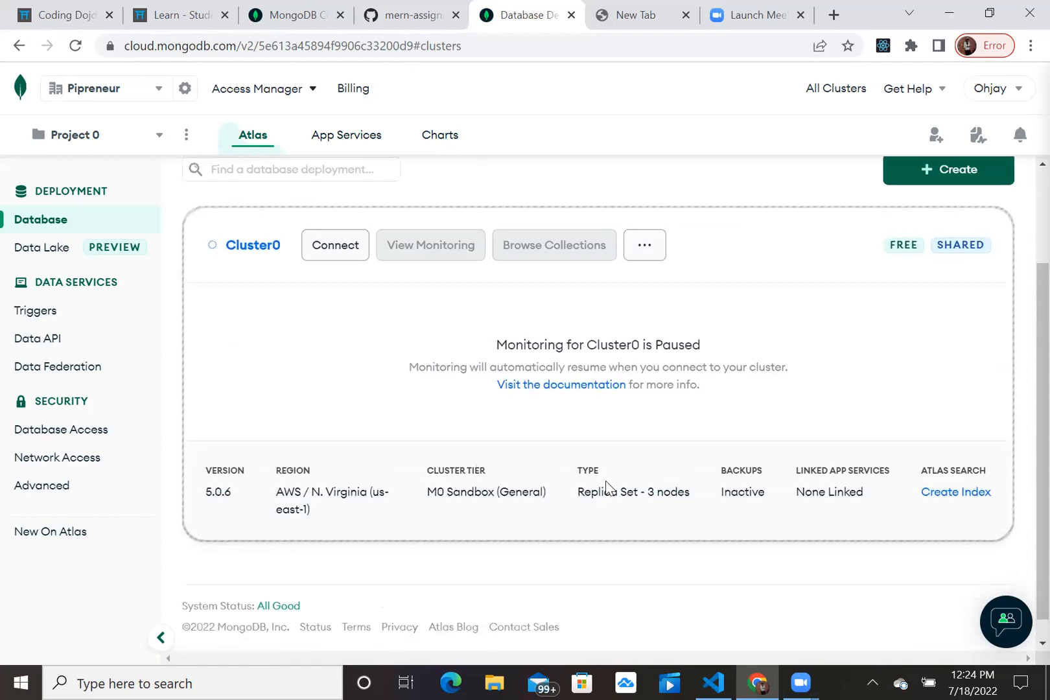
scroll(604, 411, "down", 1)
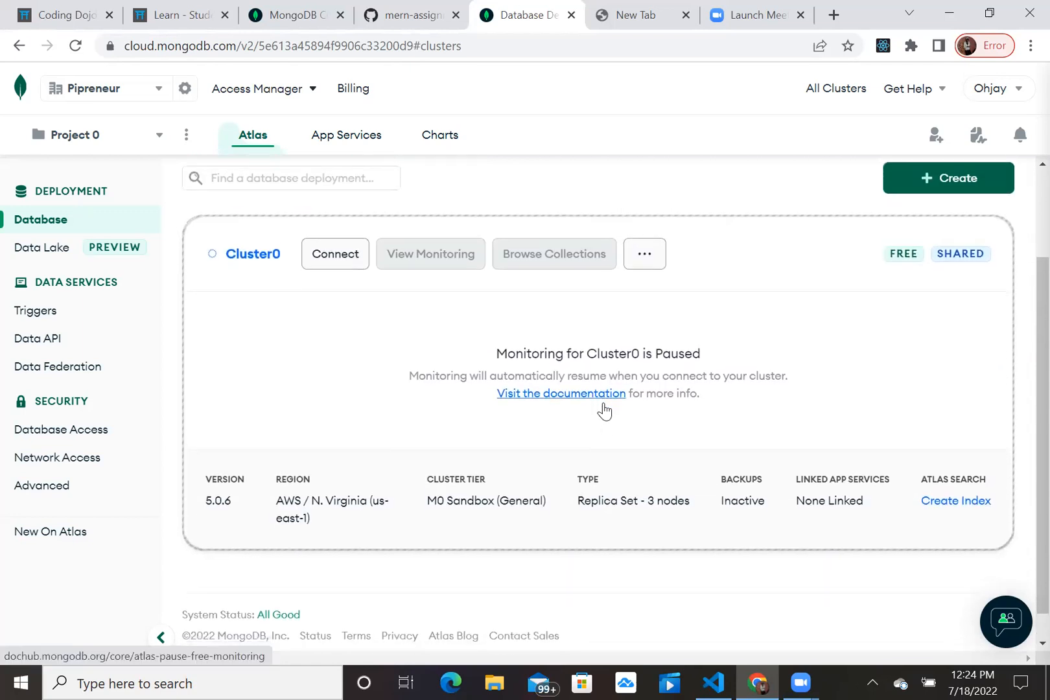
scroll(604, 411, "up", 1)
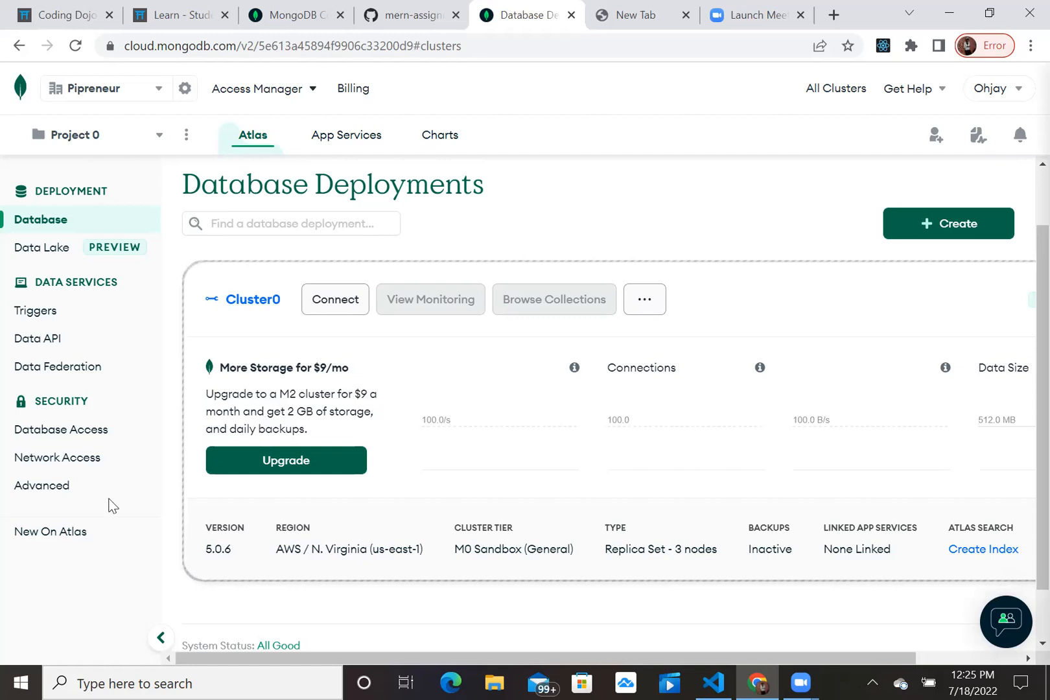
Open Network Access under Security to view the empty IP access list.
left_click(81, 464)
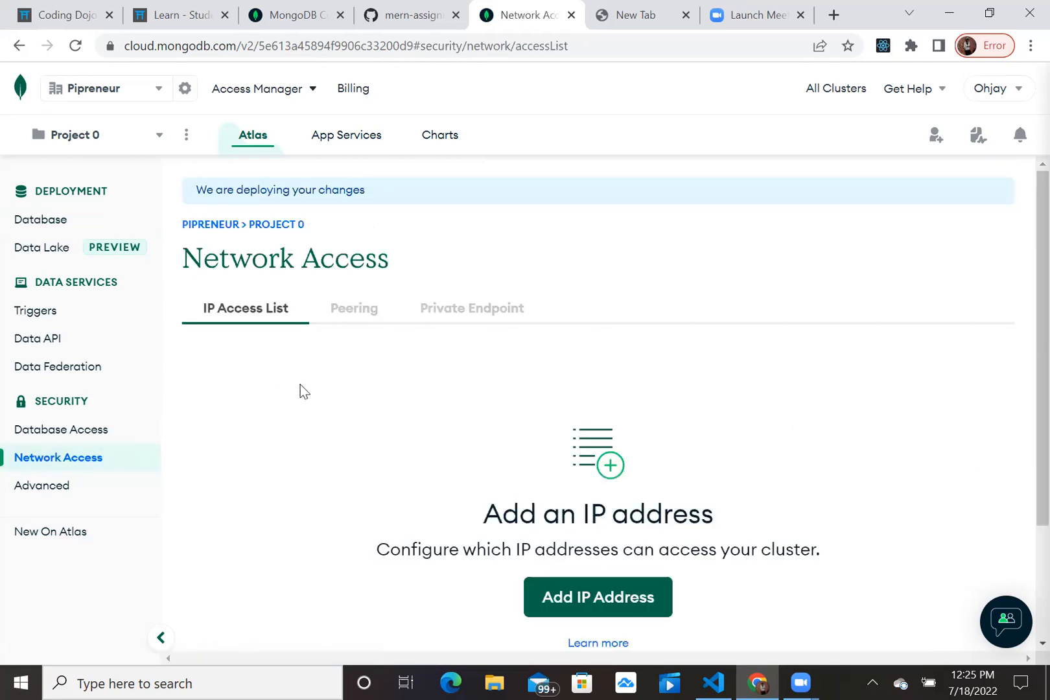
scroll(300, 385, "down", 2)
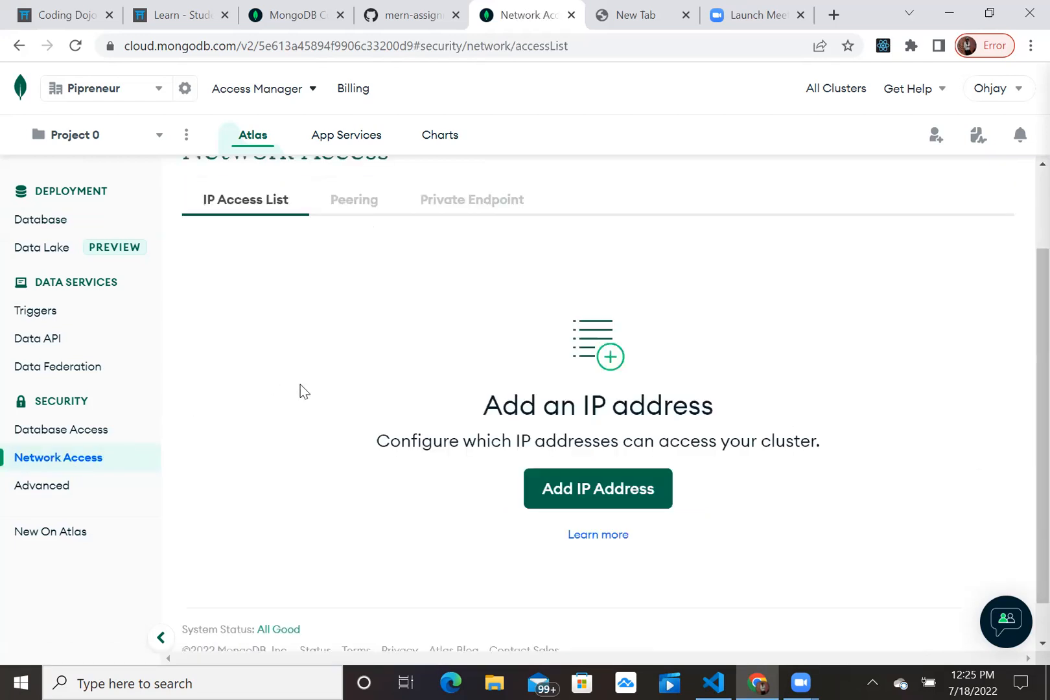
scroll(380, 419, "down", 1)
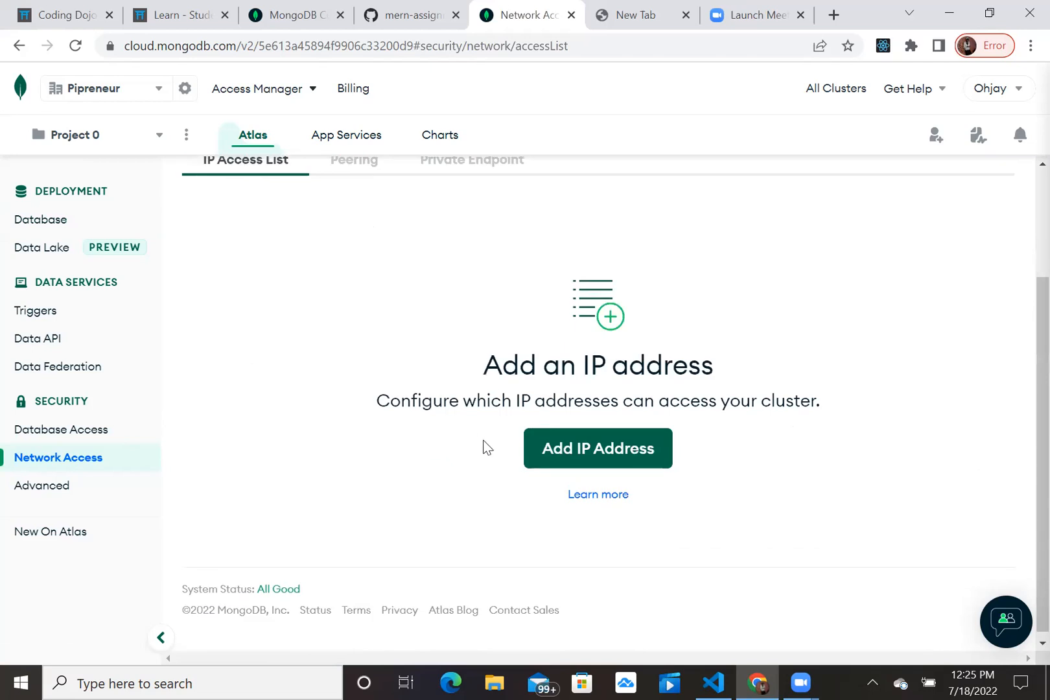
Add a 0.0.0.0/0 IP access list entry and confirm it.
left_click(560, 460)
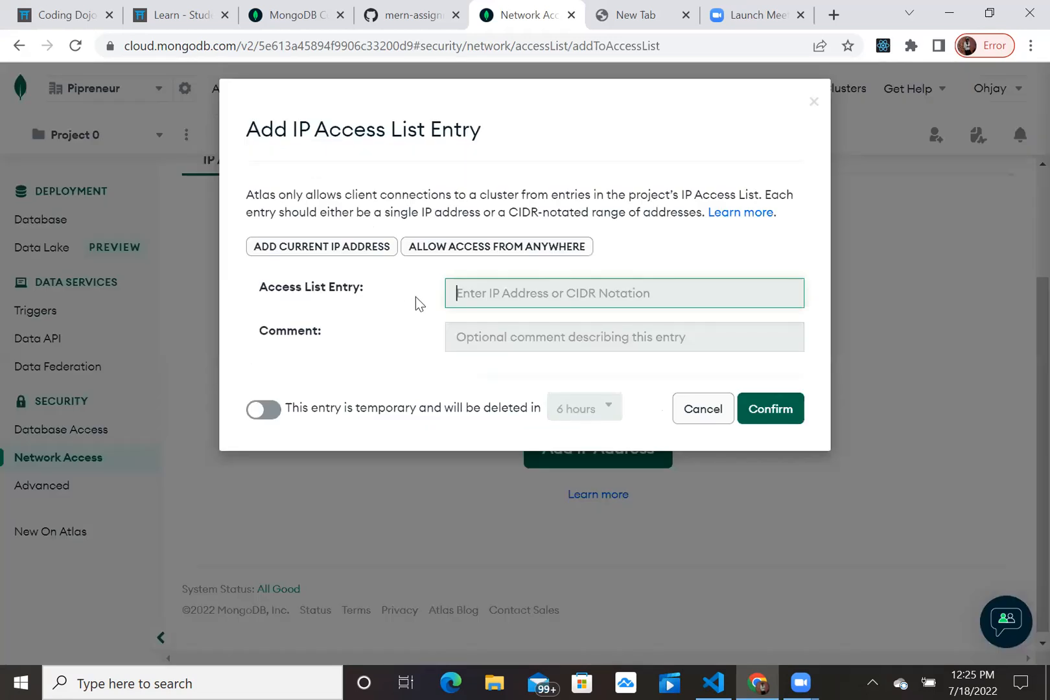
type("0.0.0.")
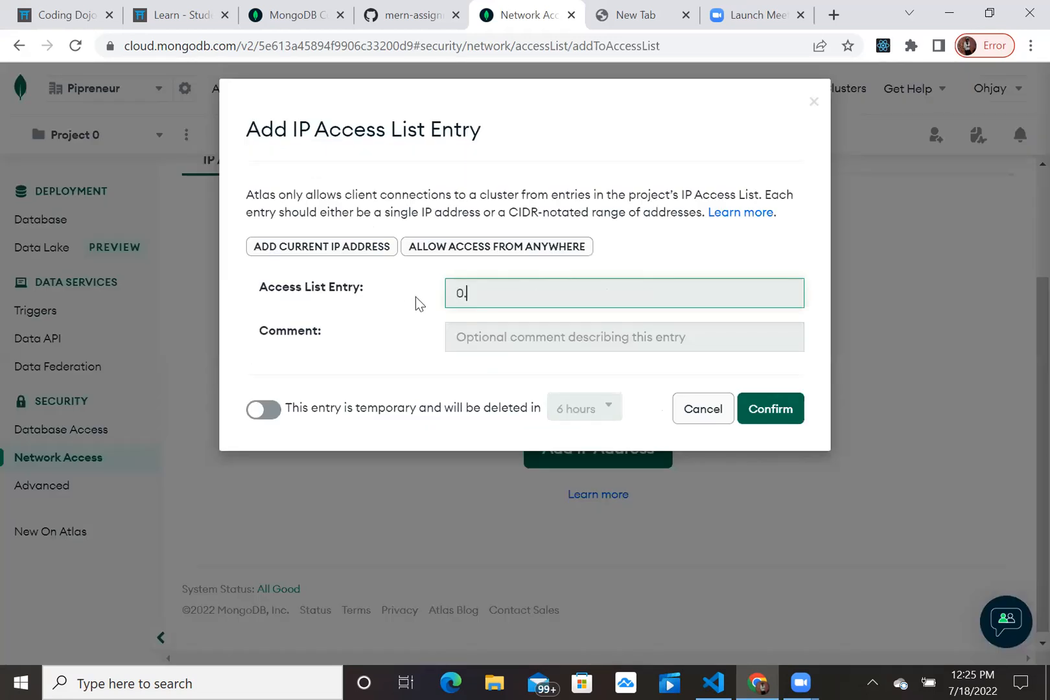
type(".")
key("BackSpace")
type("0/0")
left_click(765, 415)
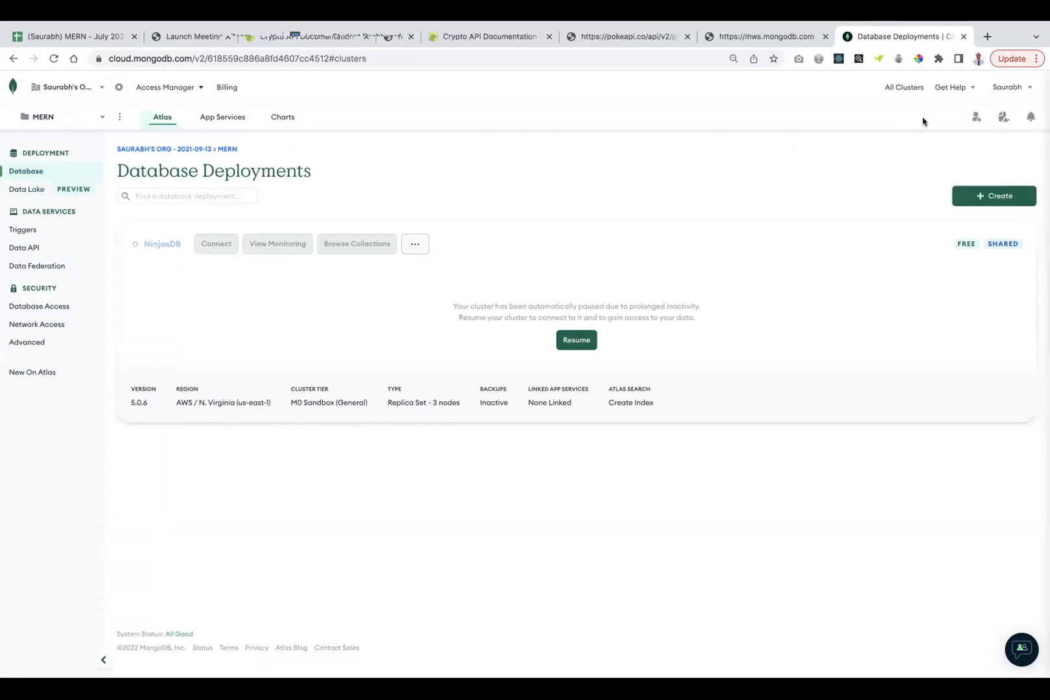
Check the account menu, then switch to the organization's Projects overview.
left_click(1008, 88)
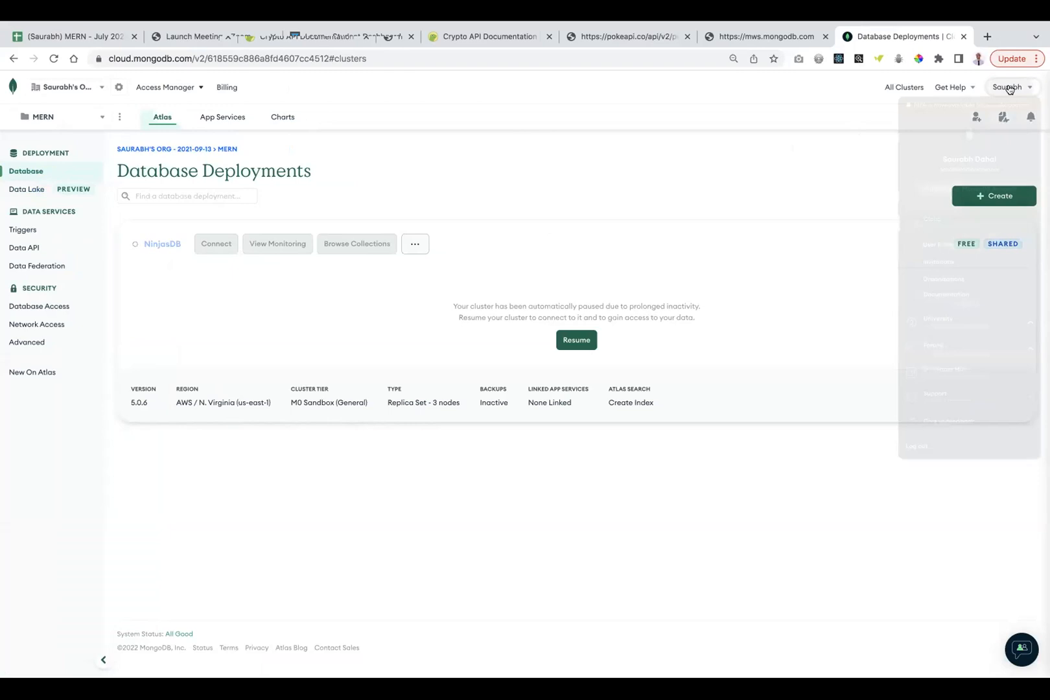
left_click(802, 146)
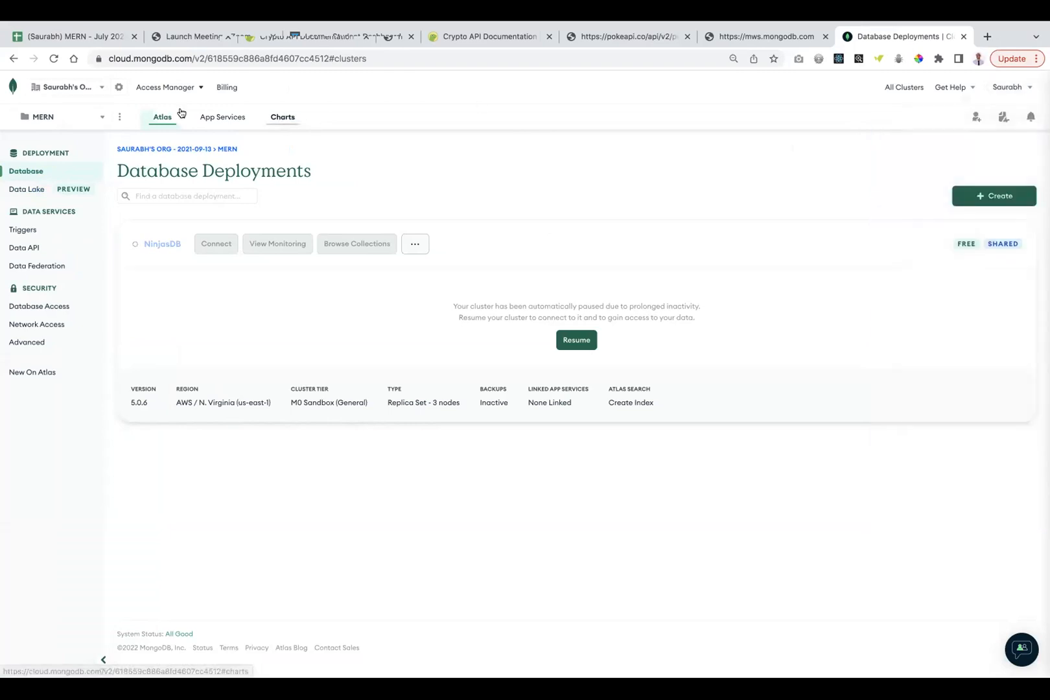
left_click(48, 89)
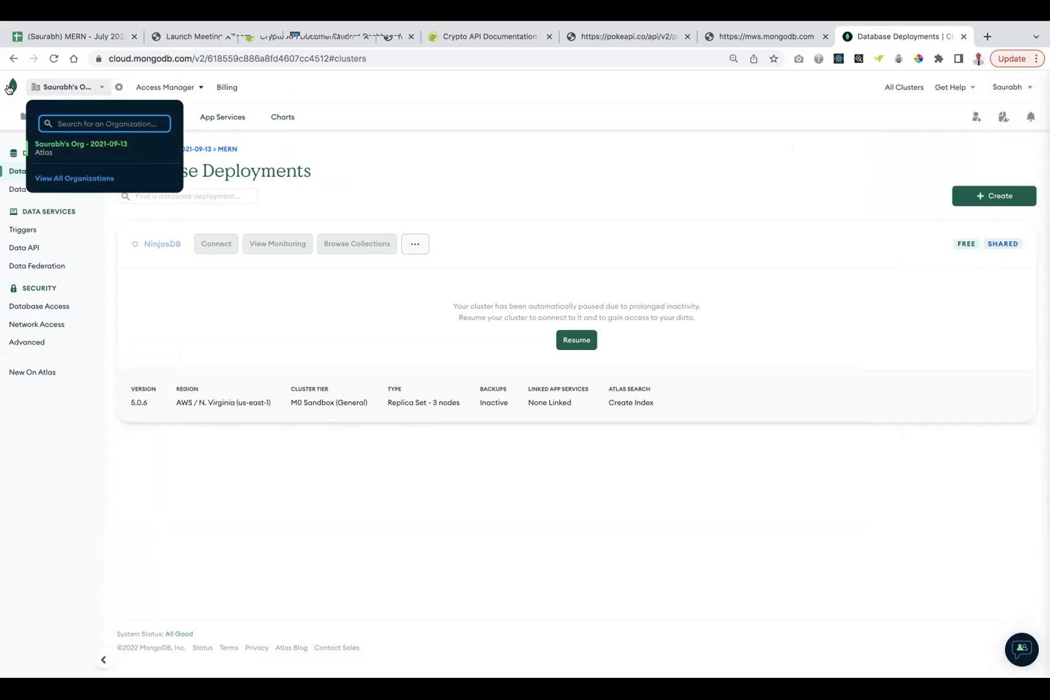
left_click(42, 149)
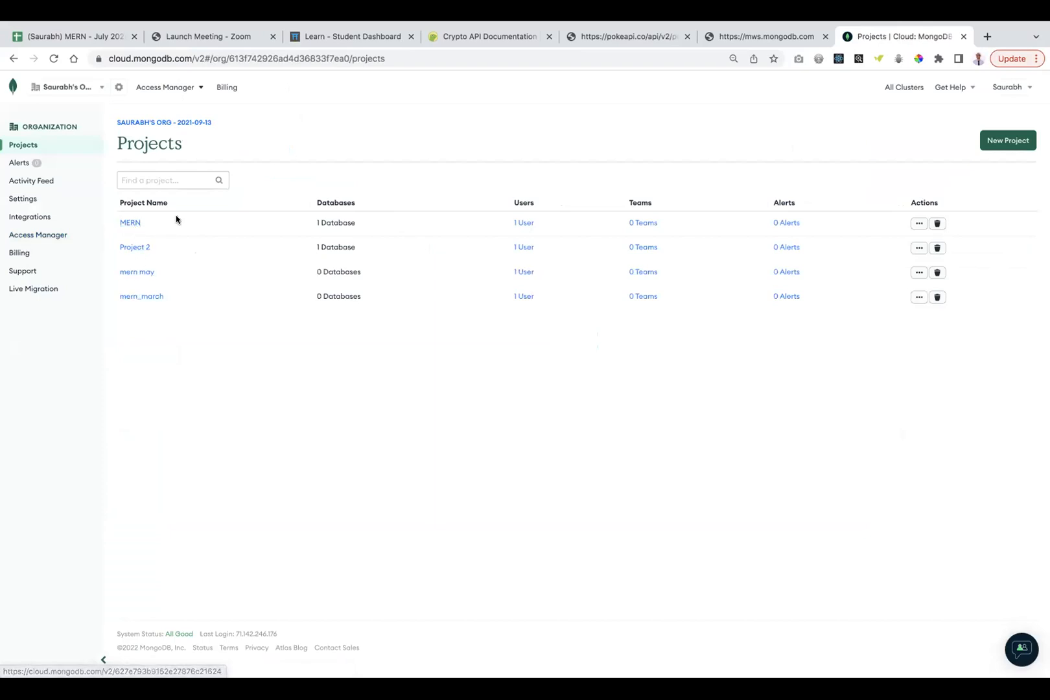
Create a new project named 'mern july' with the default members.
left_click(991, 150)
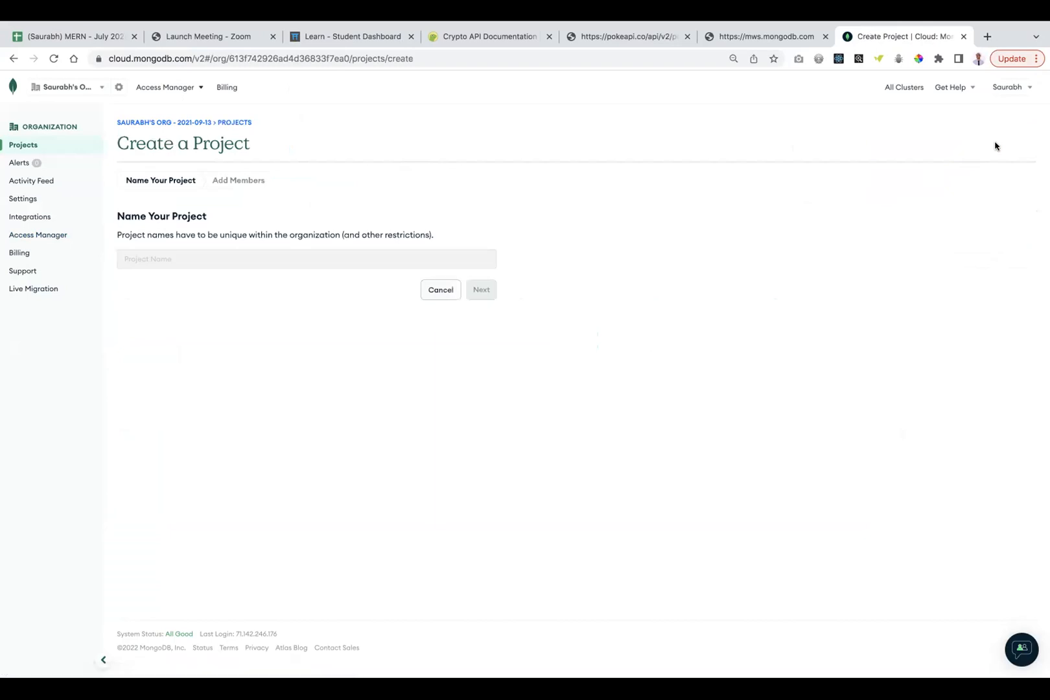
type("mern july")
left_click(479, 290)
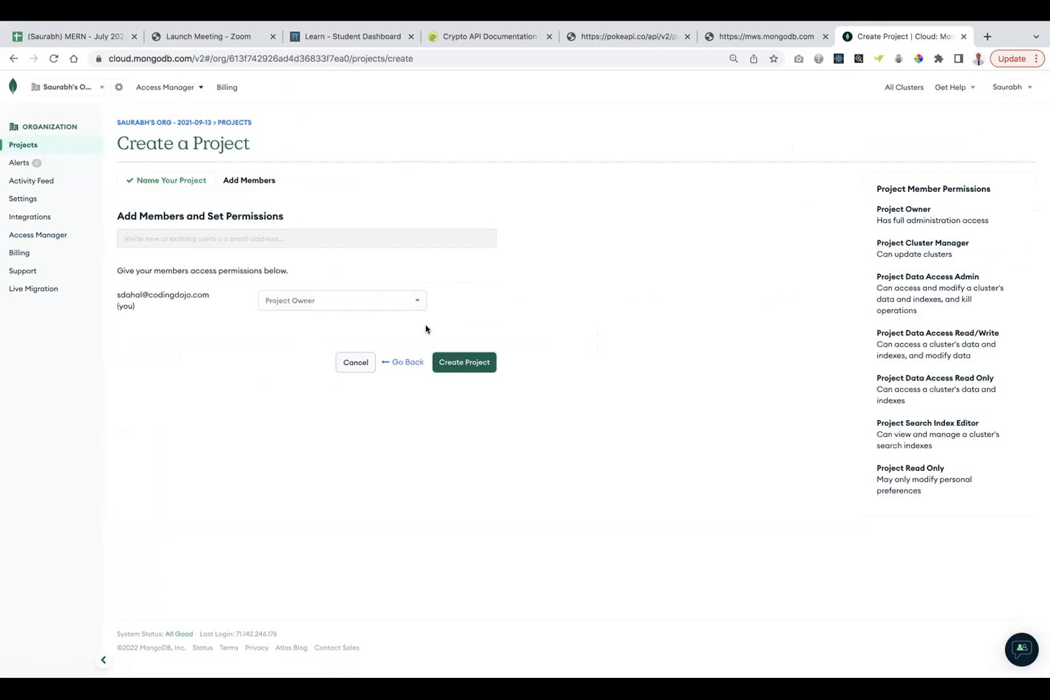
left_click(473, 363)
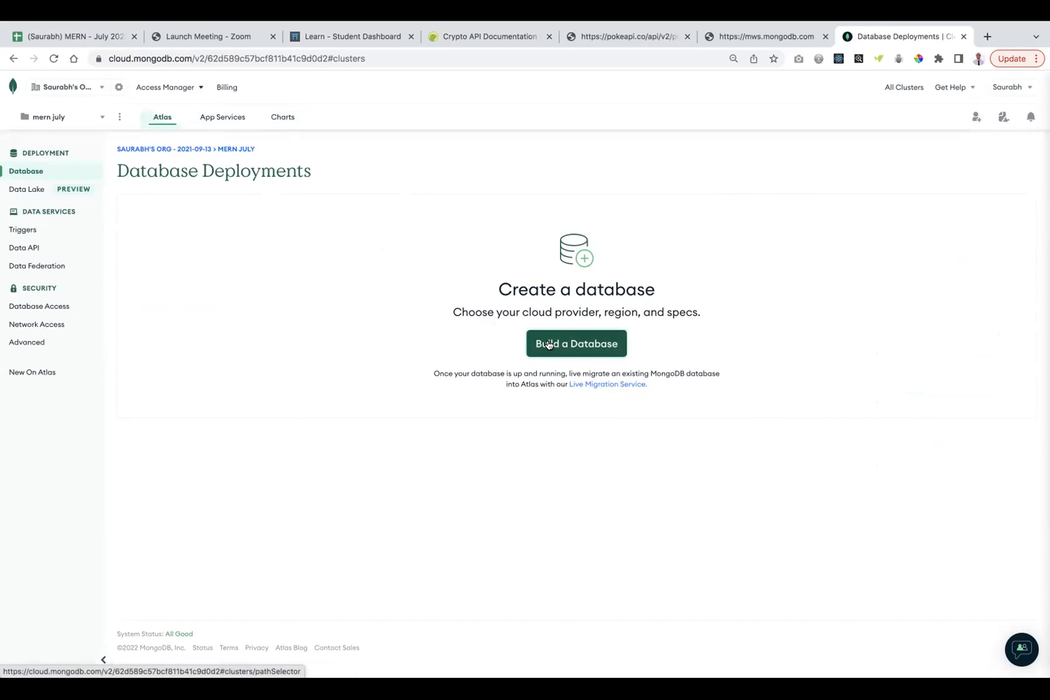
Start building a free Shared cluster and review the cluster setup form.
left_click(547, 344)
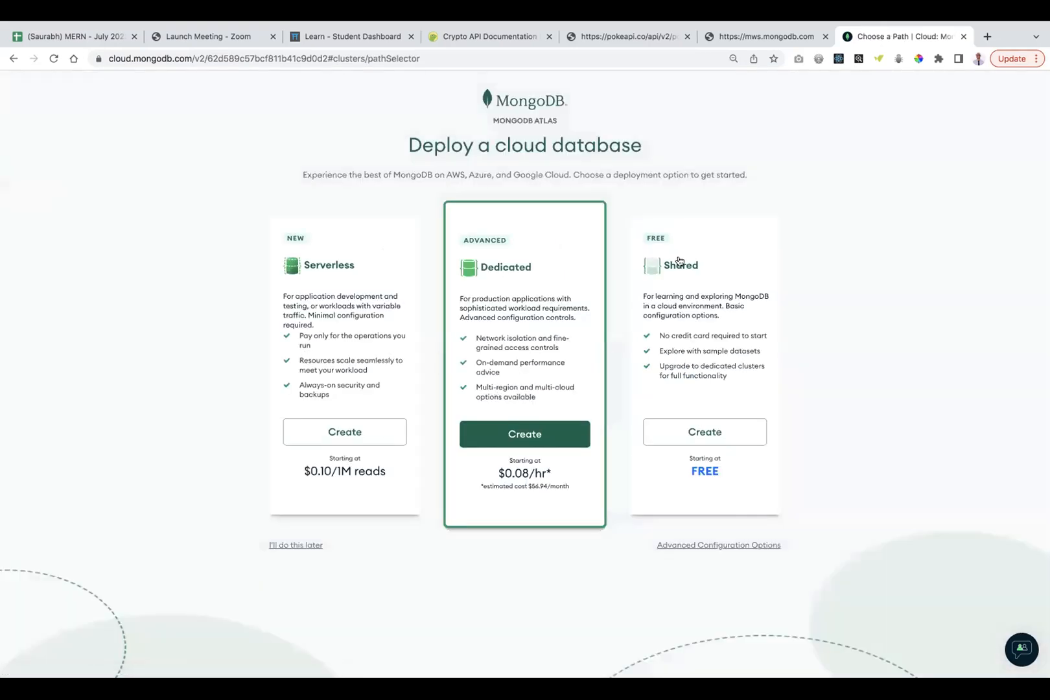
left_click(696, 433)
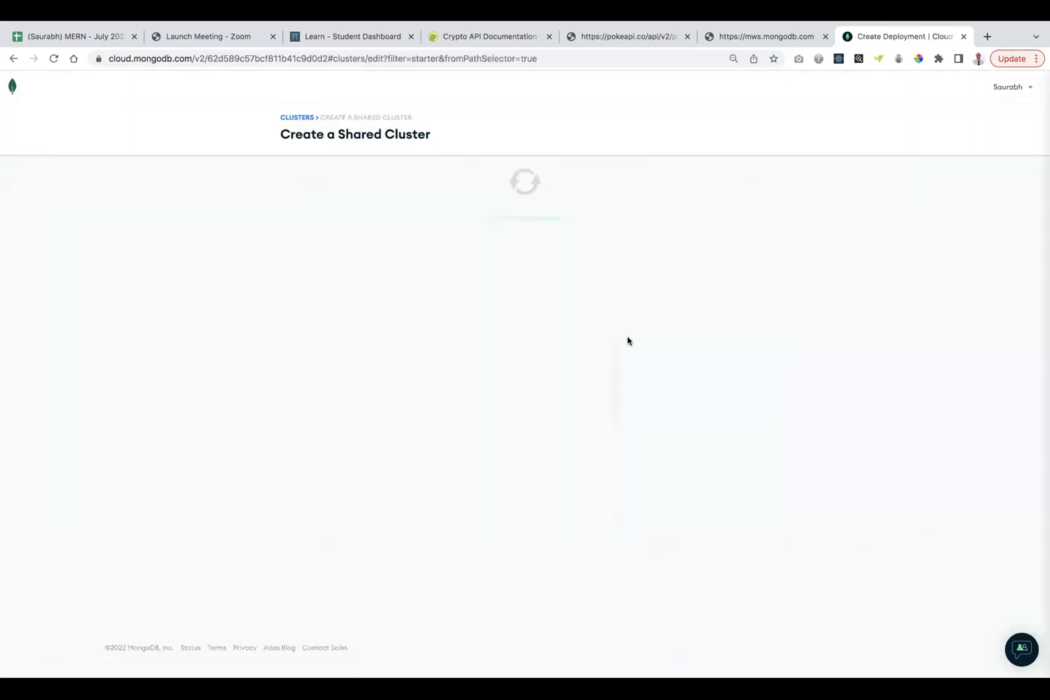
scroll(579, 365, "down", 1)
scroll(578, 366, "down", 1)
scroll(578, 366, "up", 1)
scroll(578, 366, "down", 4)
scroll(577, 365, "down", 3)
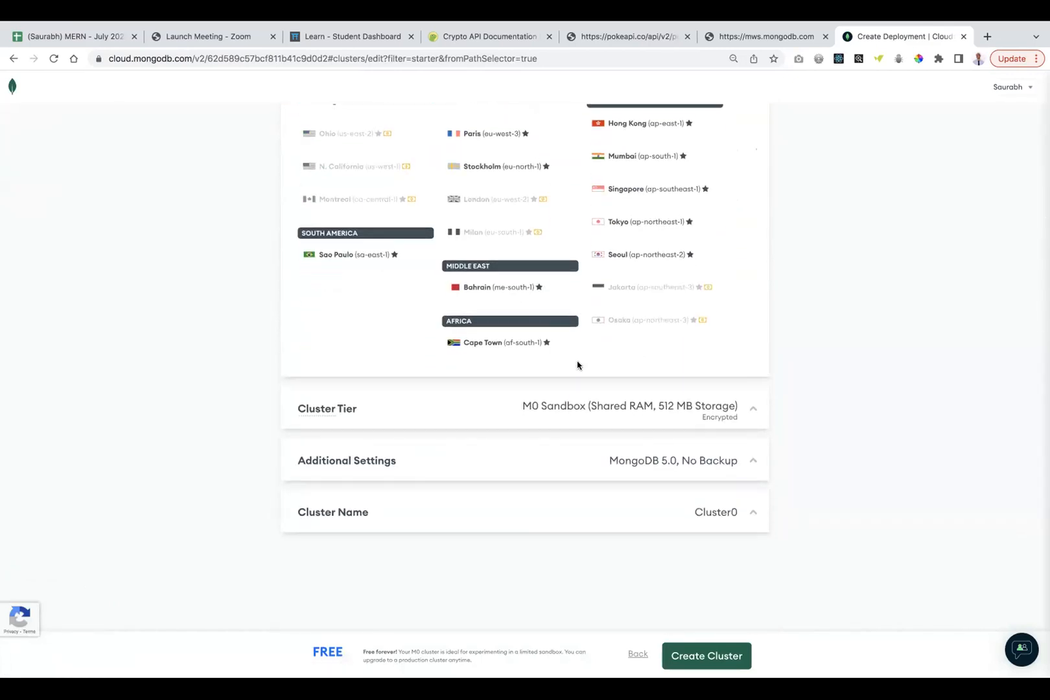
scroll(578, 365, "up", 4)
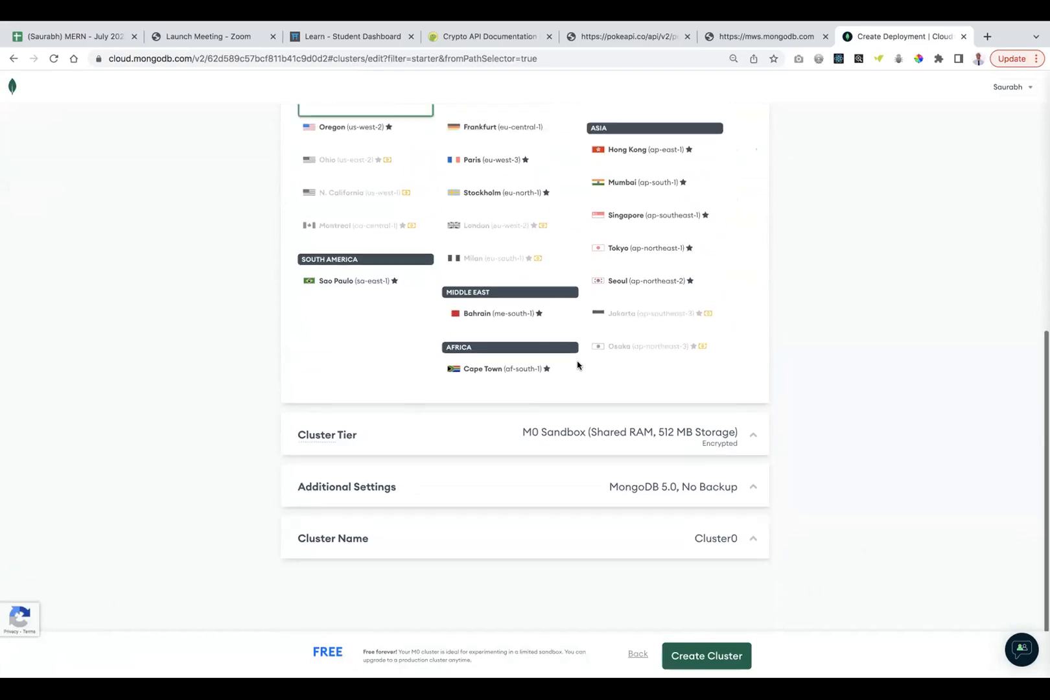
scroll(578, 365, "up", 1)
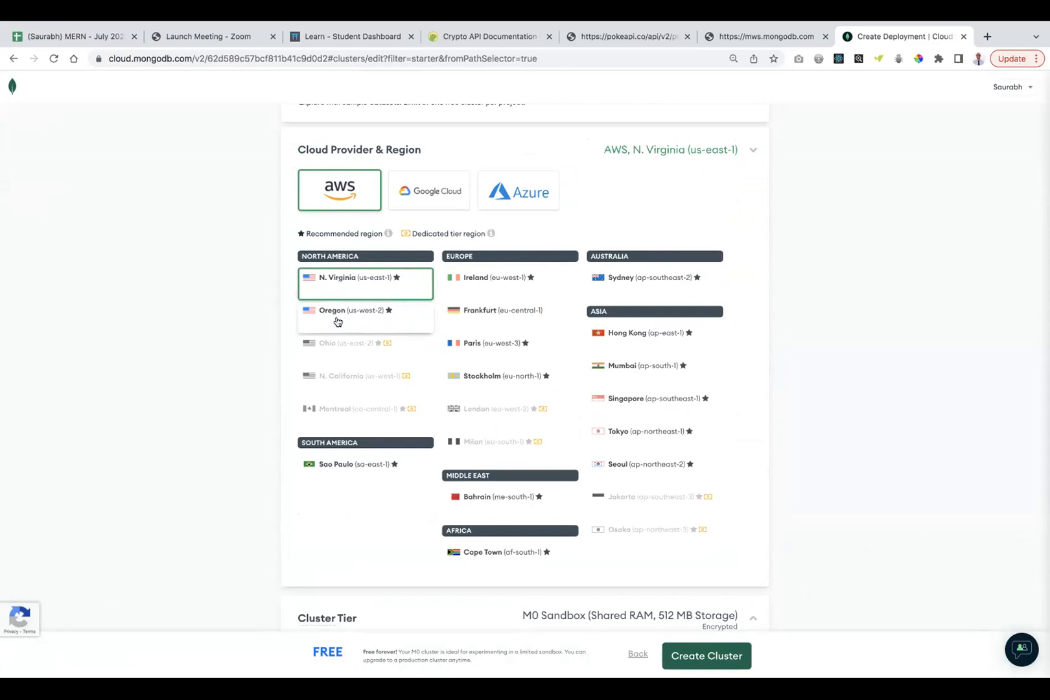
Choose AWS Oregon (us-west-2) as the cluster region.
left_click(337, 322)
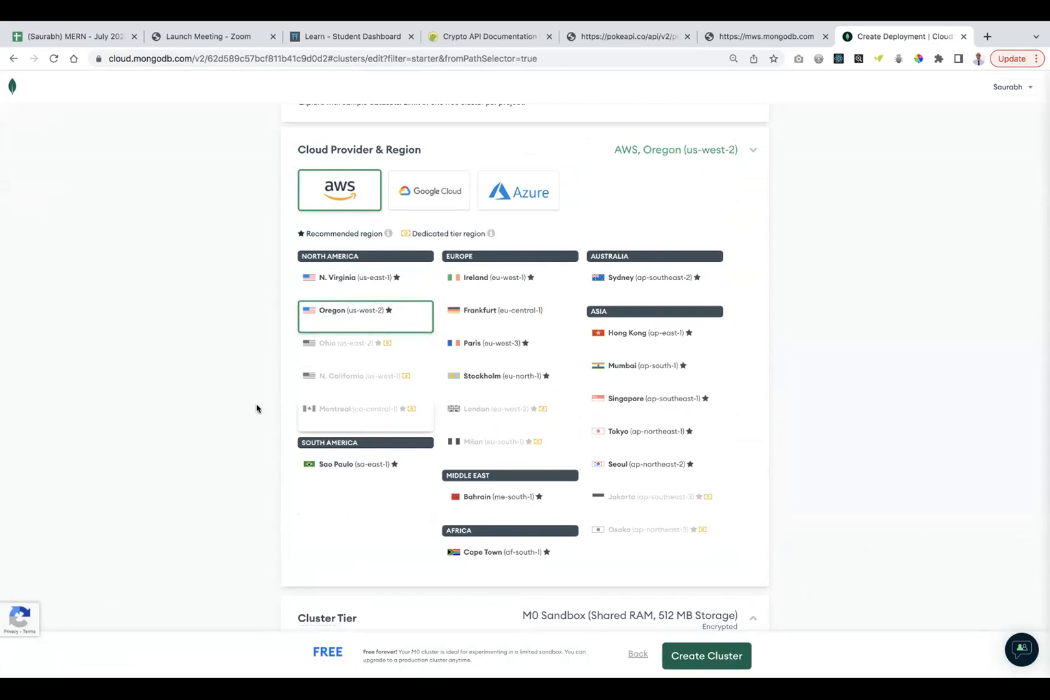
scroll(258, 429, "down", 5)
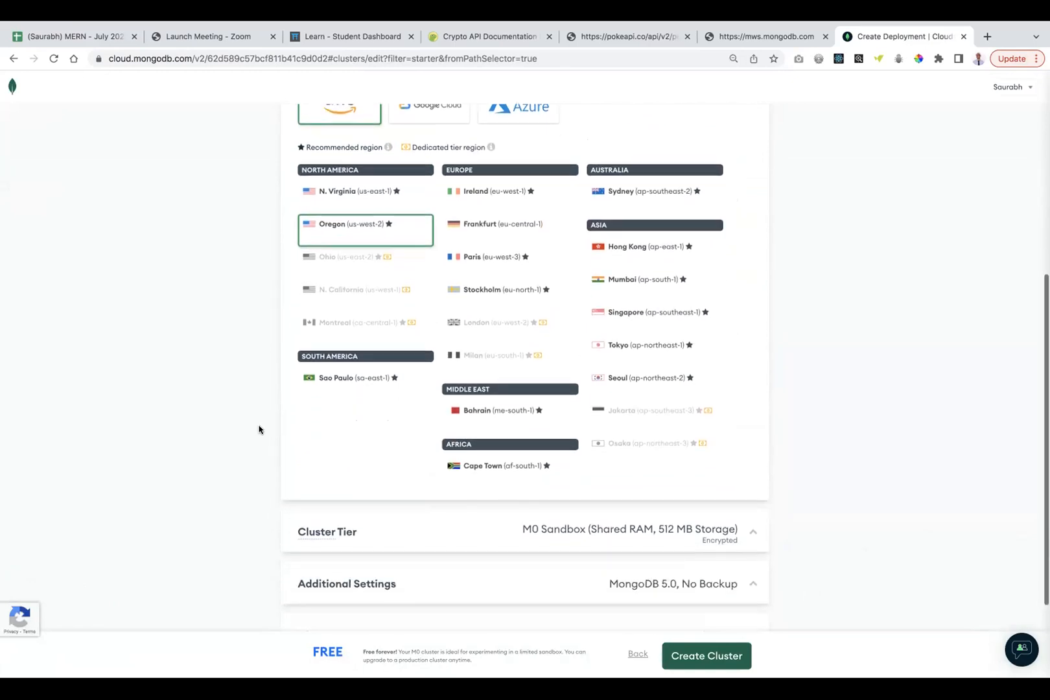
scroll(259, 429, "up", 1)
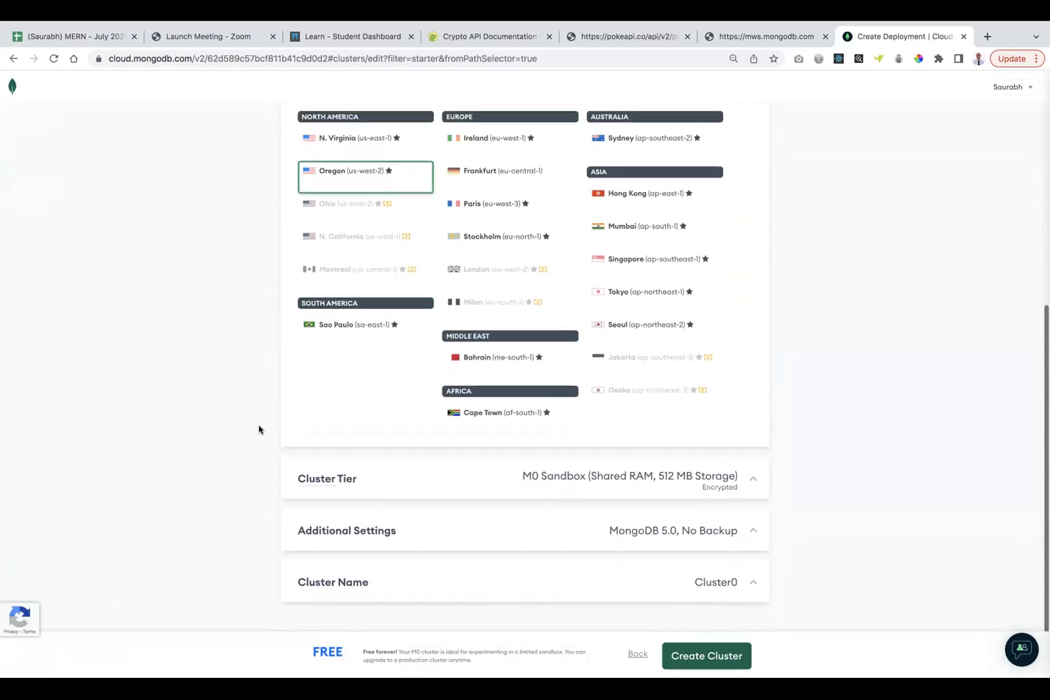
scroll(802, 331, "down", 2)
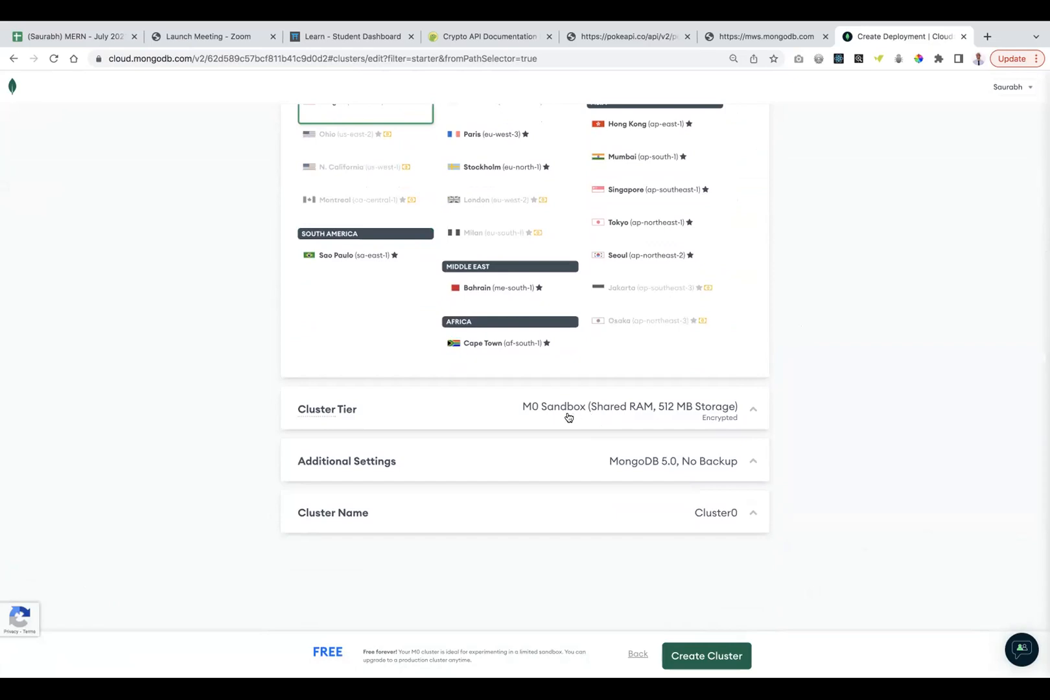
Expand the Cluster Tier and Additional Settings sections to review them.
left_click(519, 412)
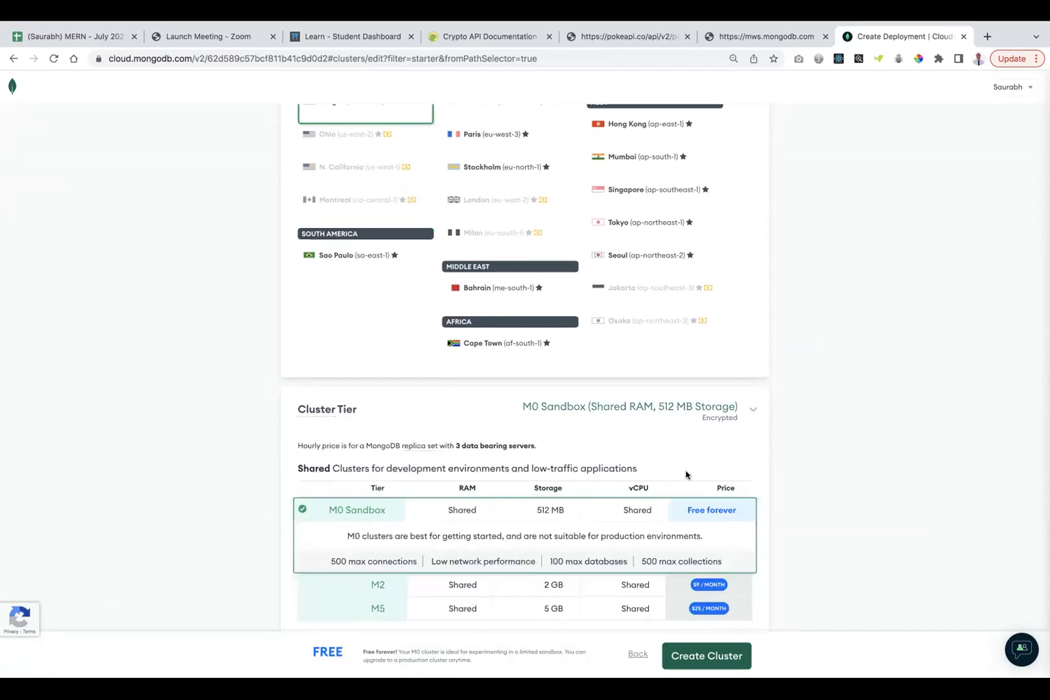
scroll(696, 440, "down", 2)
scroll(811, 499, "down", 4)
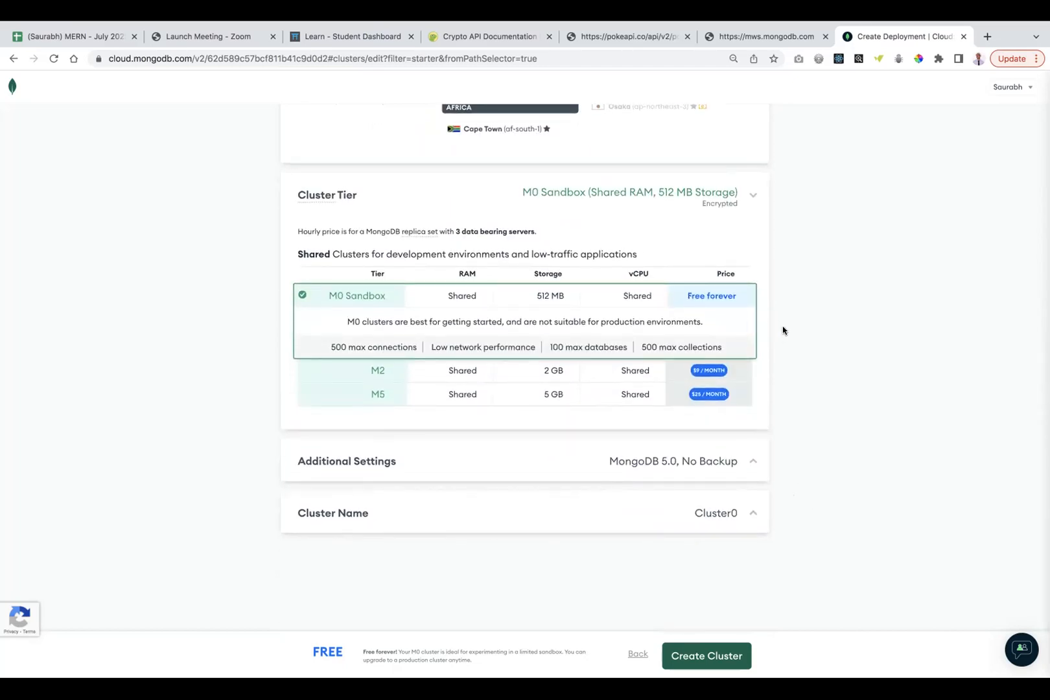
left_click(579, 462)
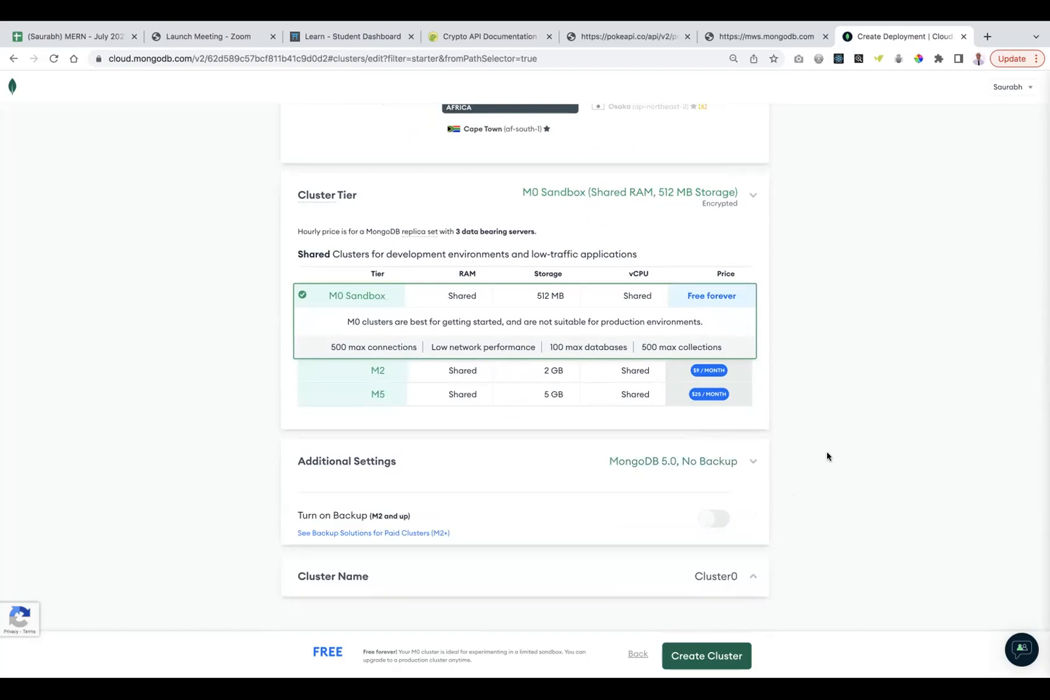
scroll(704, 428, "down", 2)
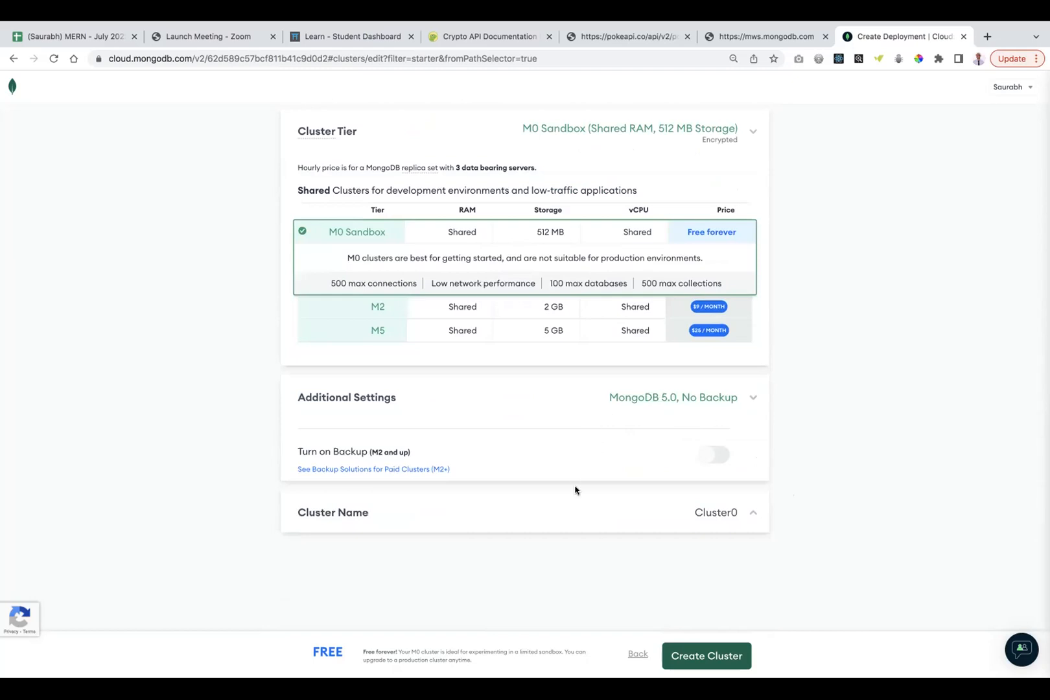
Rename the cluster to ClusterJulyRob and create it.
left_click(591, 513)
left_click(596, 545)
key("BackSpace")
type("July")
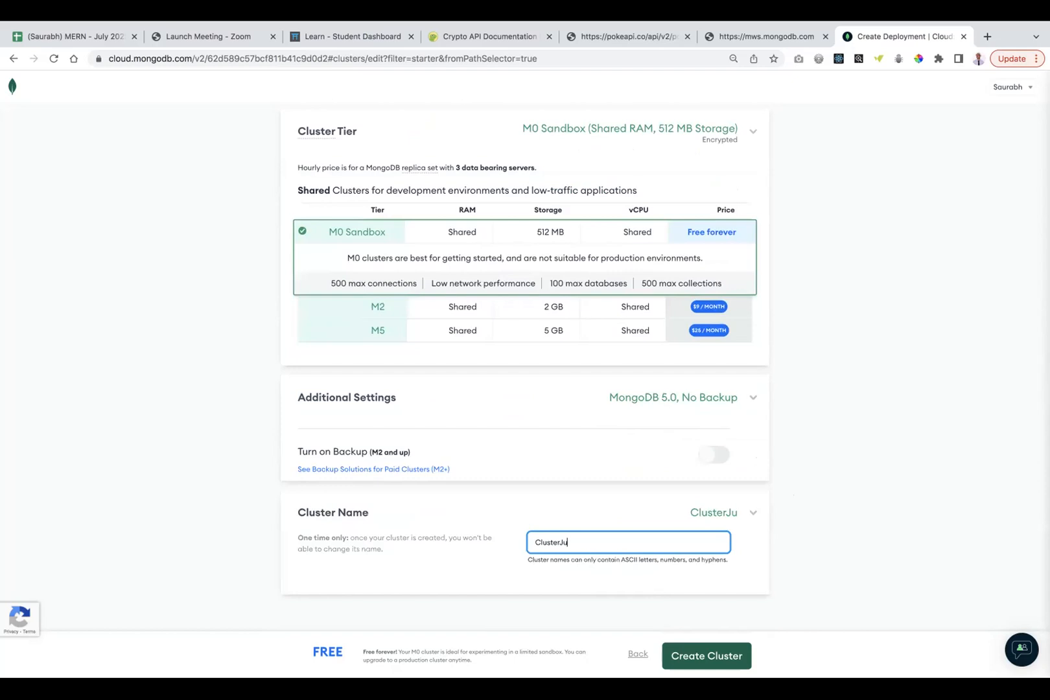
type("Rob")
left_click(682, 656)
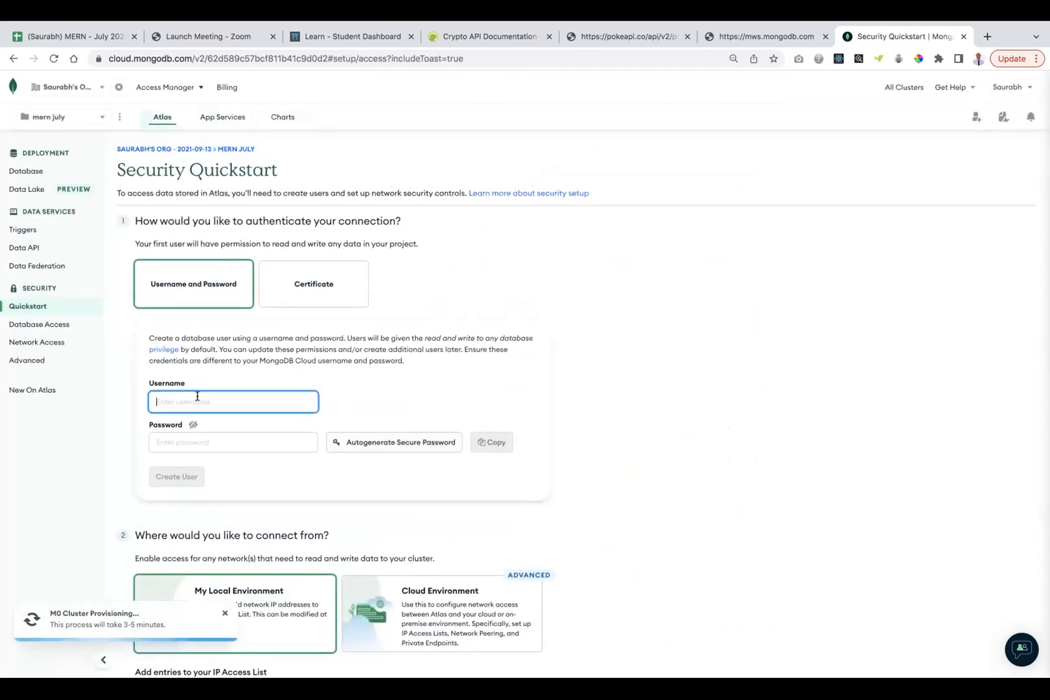
Create a database user 'root' with a password, checking the password via the eye icon.
type("root")
key("Tab")
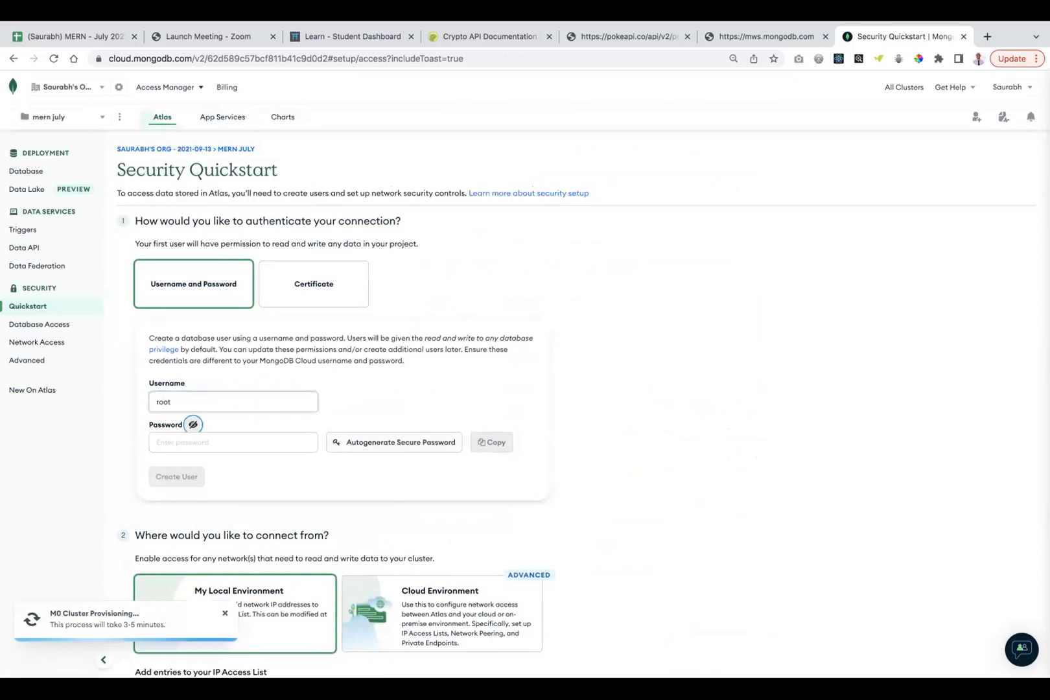
left_click(188, 438)
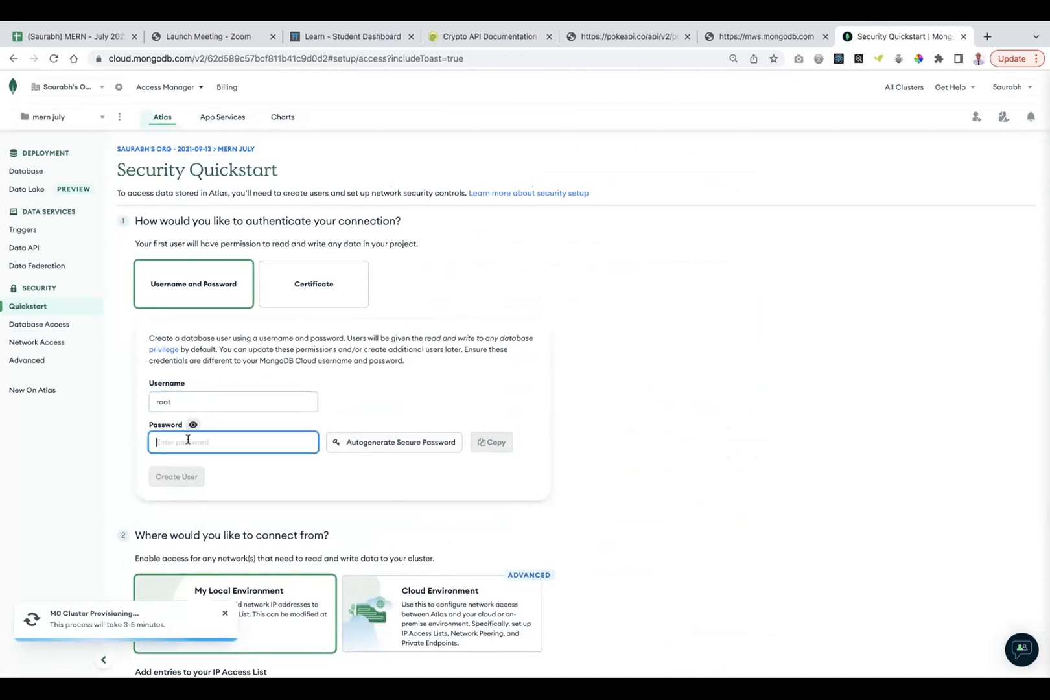
type("root")
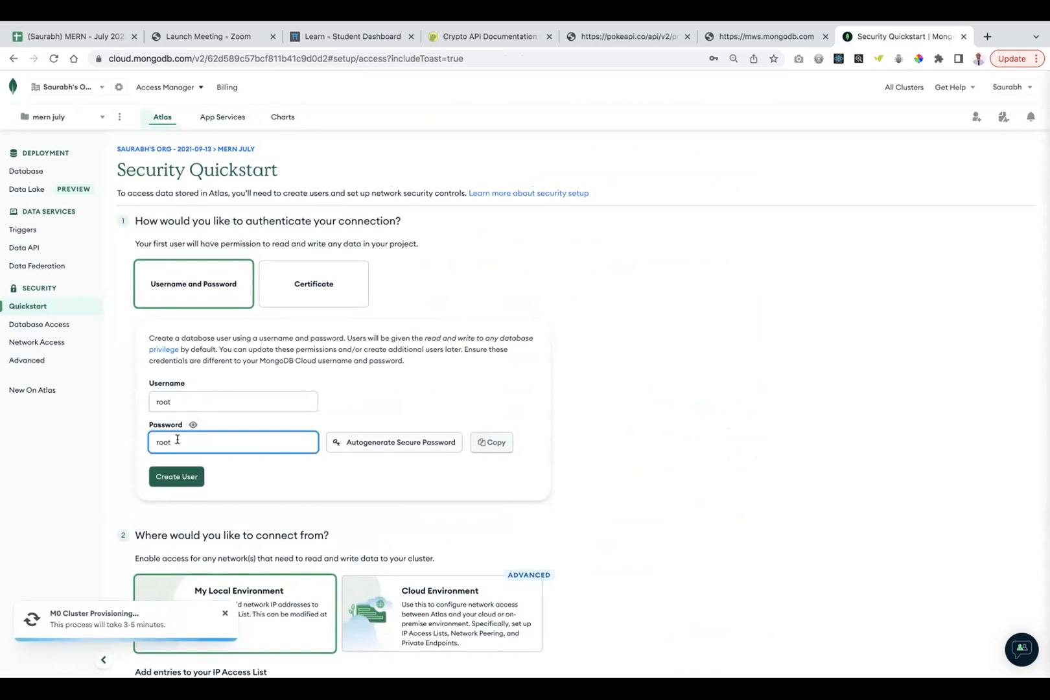
left_click(193, 425)
left_click(193, 426)
left_click(171, 479)
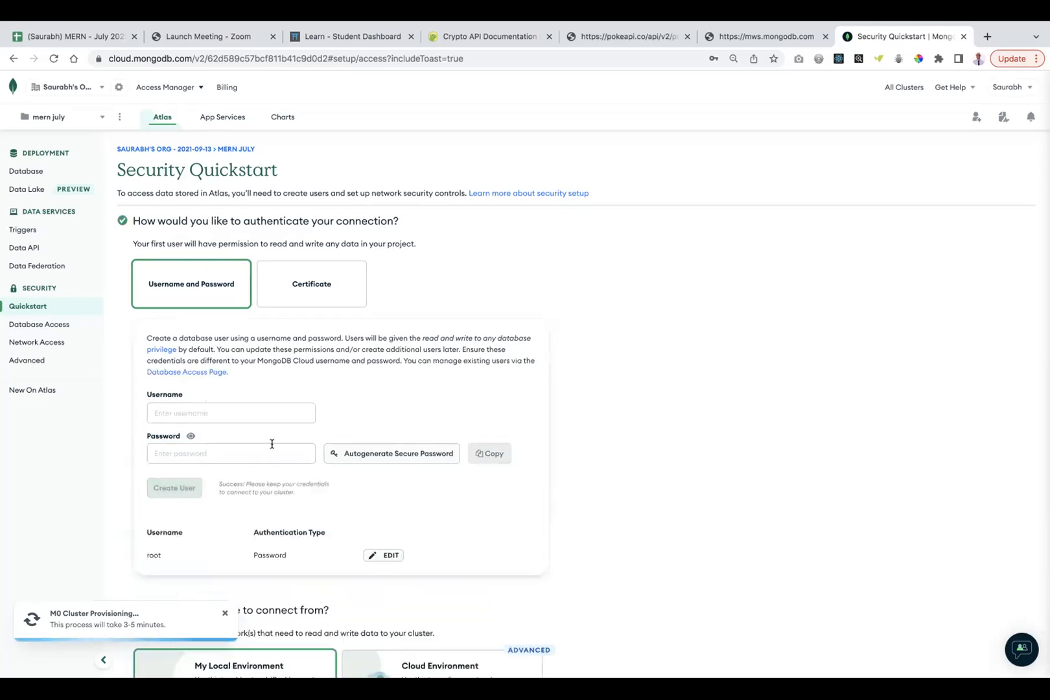
Add 0.0.0.0/0 to the IP access list with description 'whereva'.
scroll(414, 389, "down", 5)
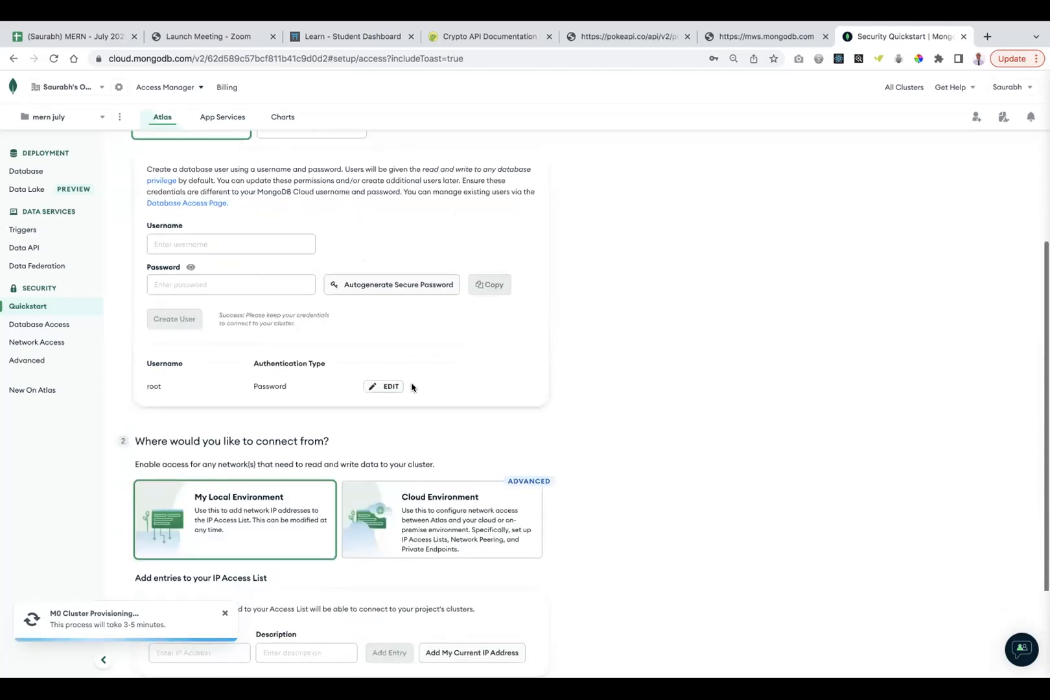
scroll(298, 376, "down", 2)
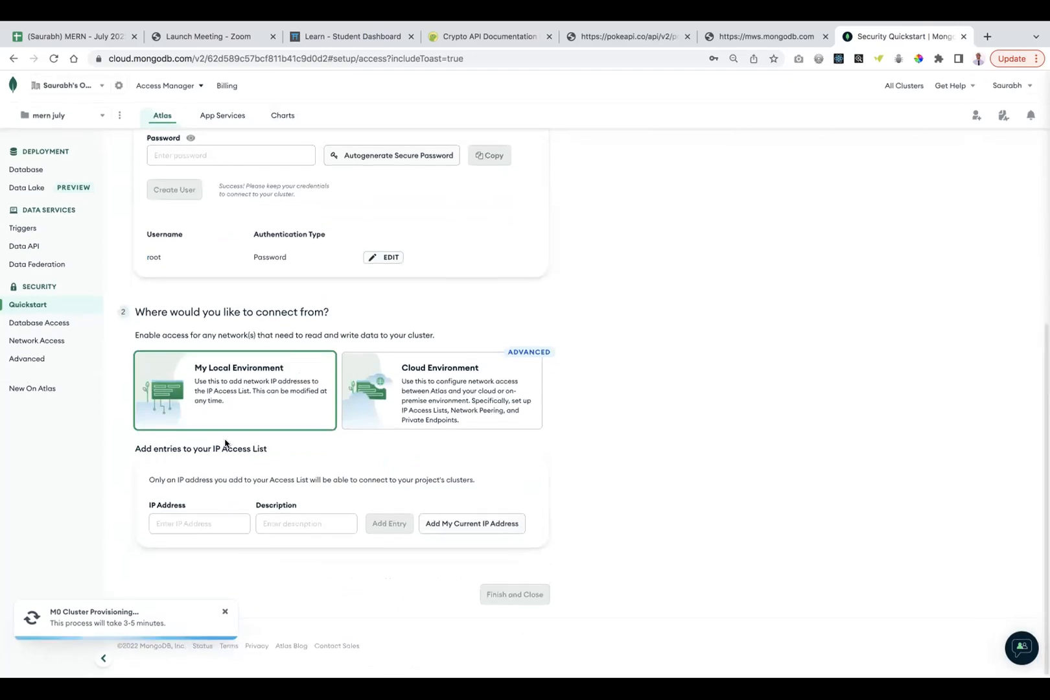
left_click(180, 528)
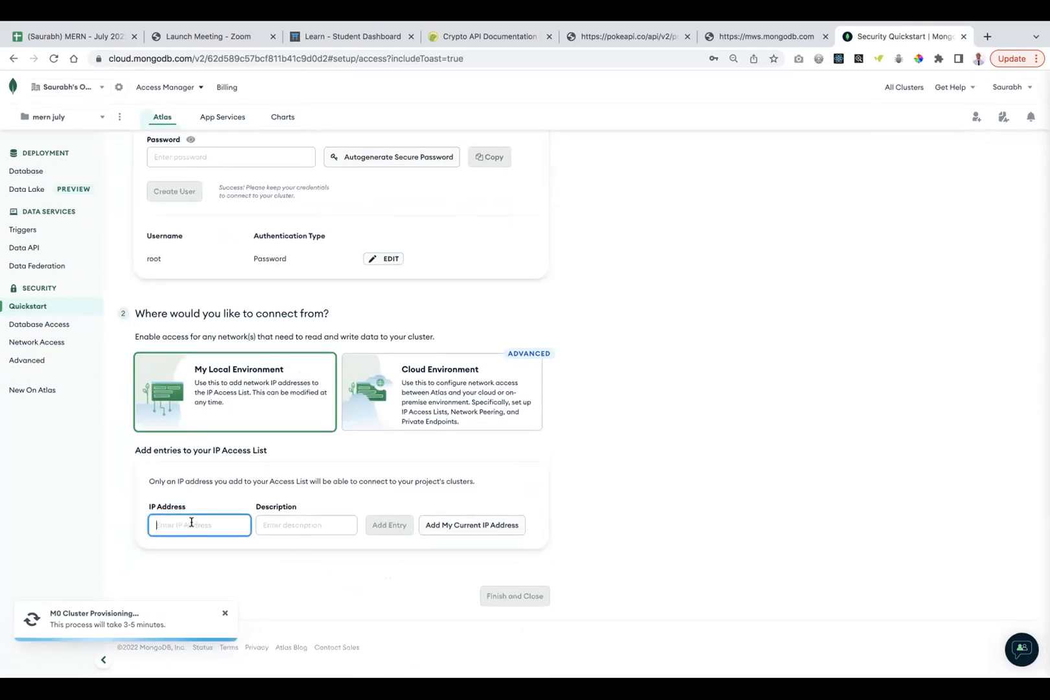
type("0.0.0.0/0")
left_click(292, 527)
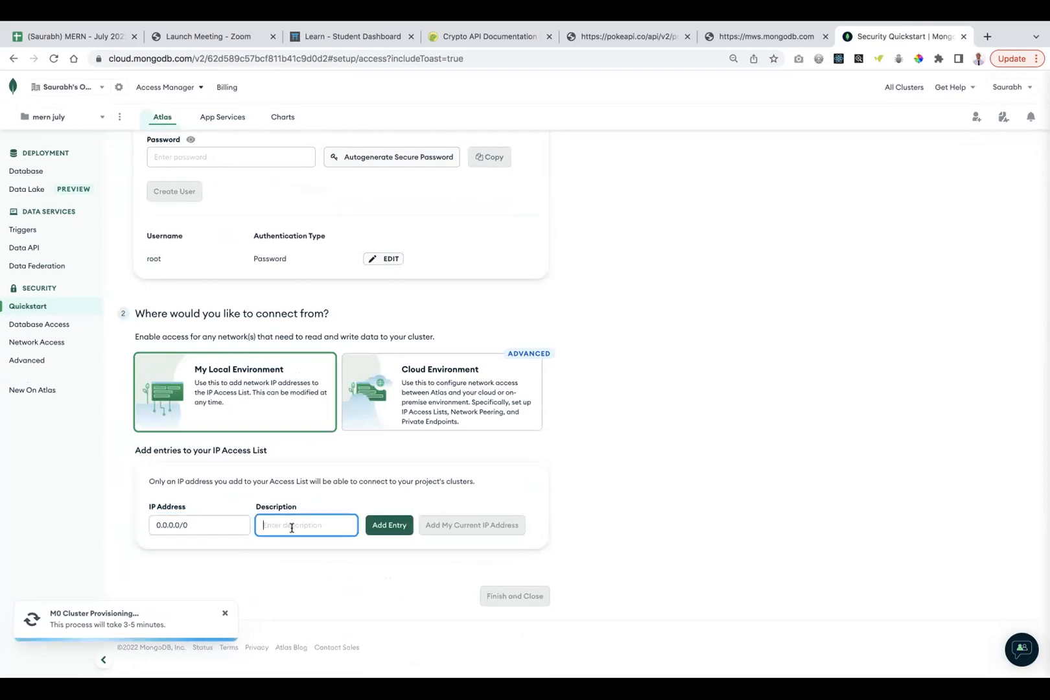
type("whee")
key("BackSpace")
type("reva")
left_click(389, 526)
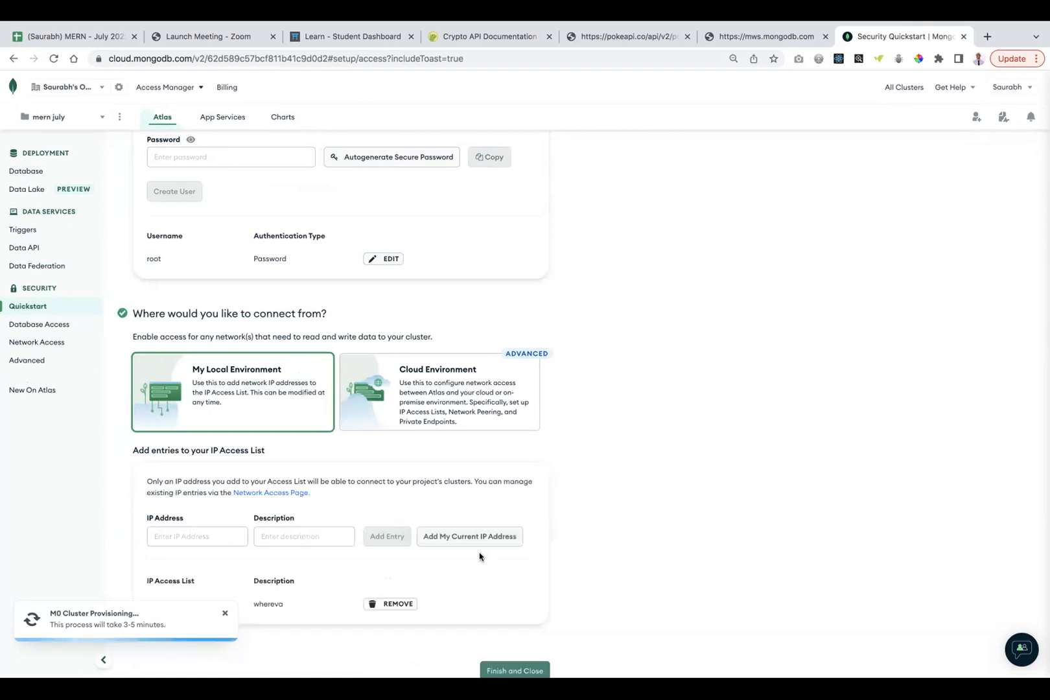
Finish the security quickstart and go to the Database Deployments page.
scroll(585, 560, "down", 2)
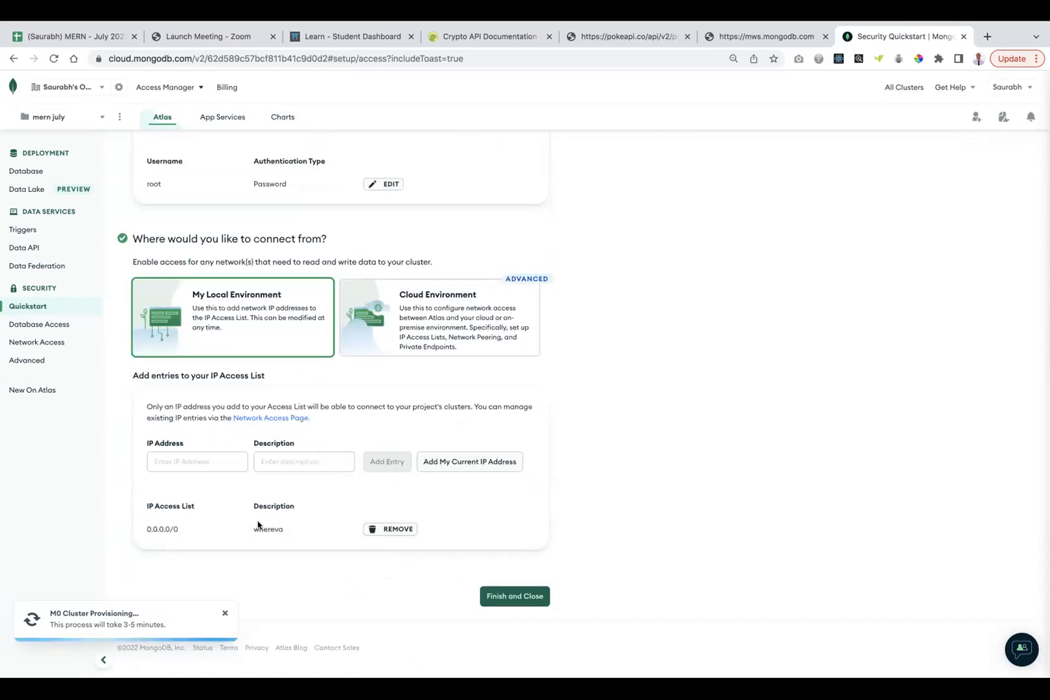
left_click(508, 597)
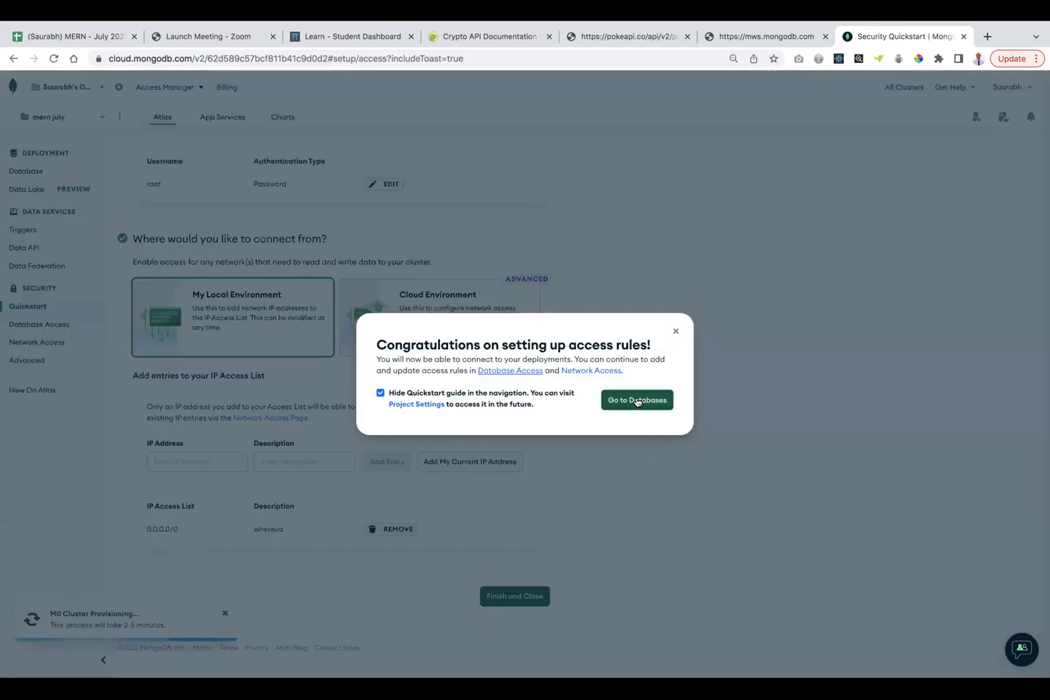
left_click(635, 400)
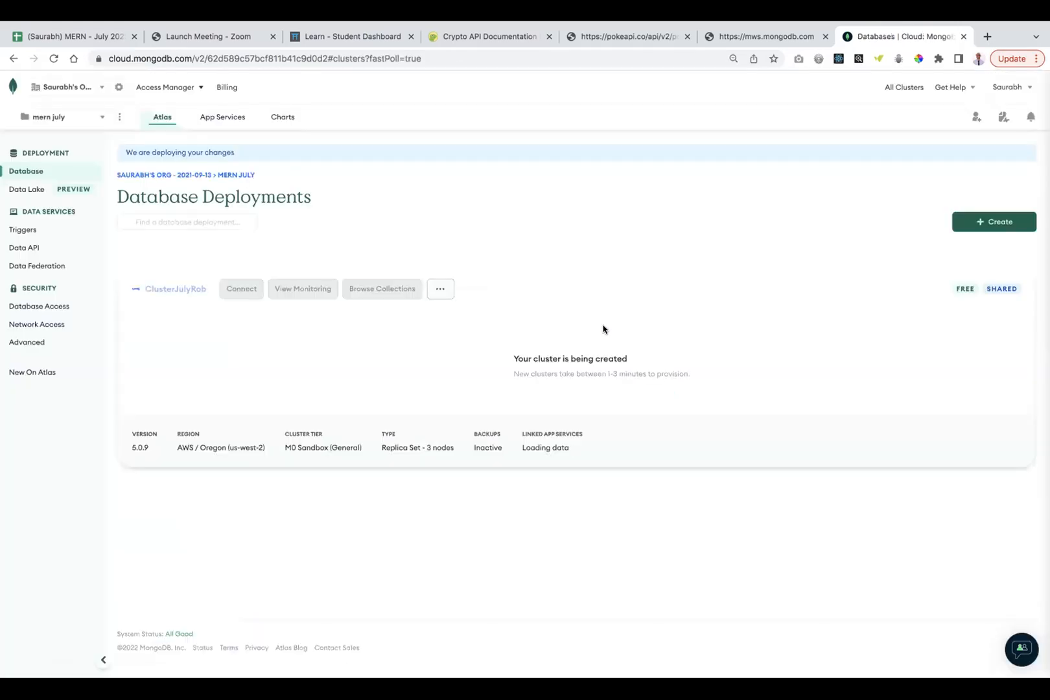